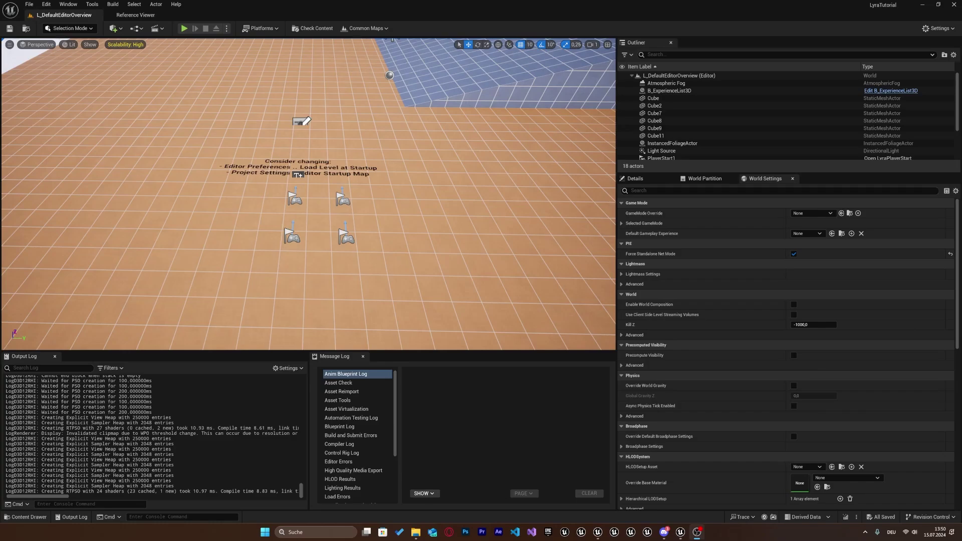
Turn on Show Plugin Content in the Content Drawer and open the ShooterCore Content folder.
click(584, 6)
click(20, 516)
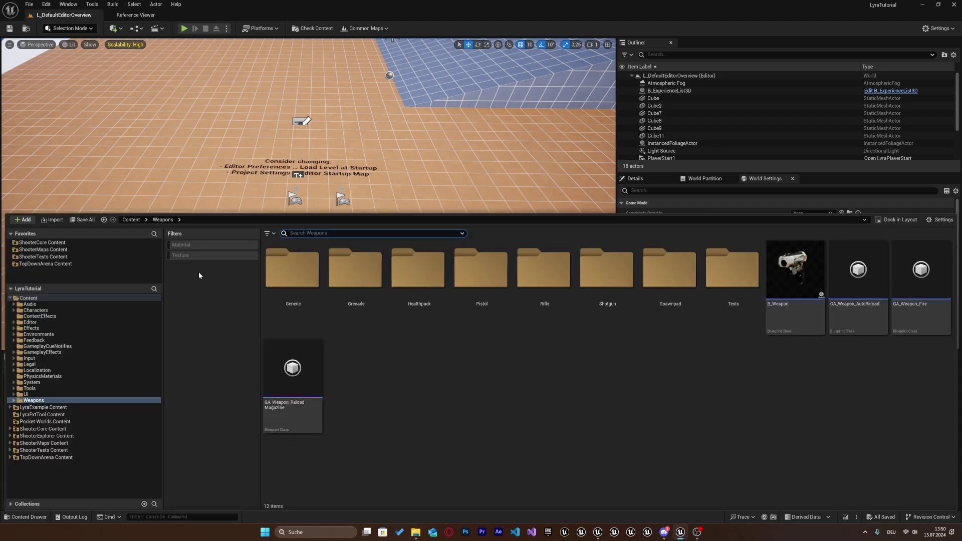
click(941, 221)
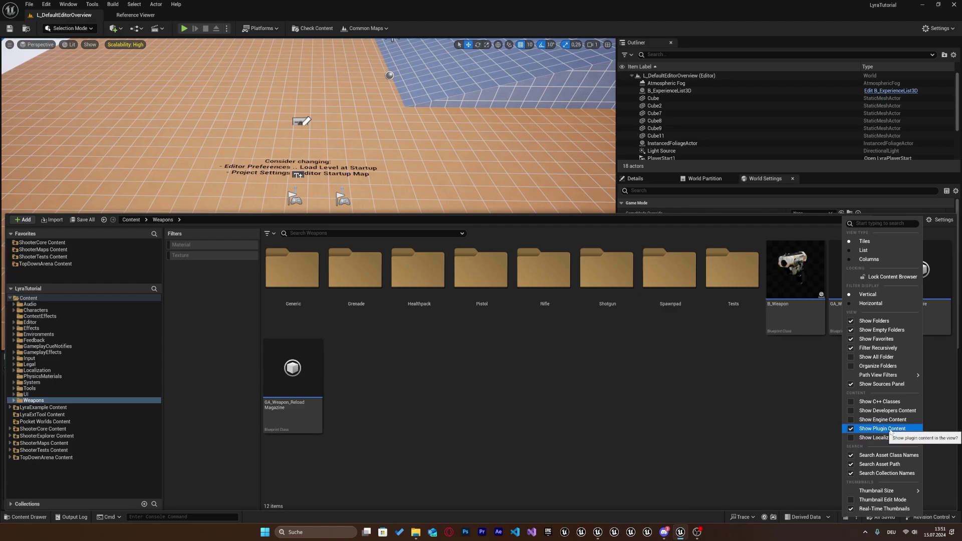
click(551, 391)
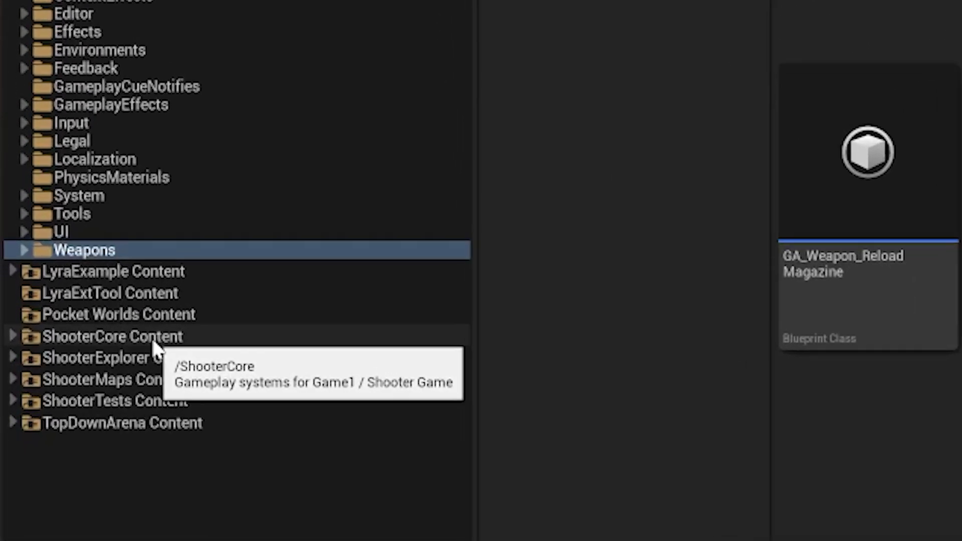
click(157, 341)
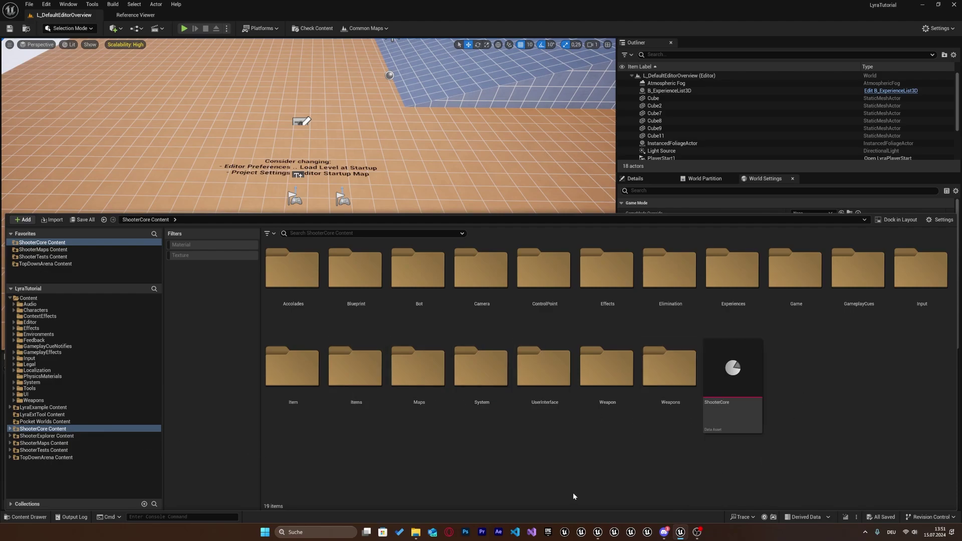
Create a new folder named 'Melee' inside ShooterCore's Weapons folder.
double_click(673, 385)
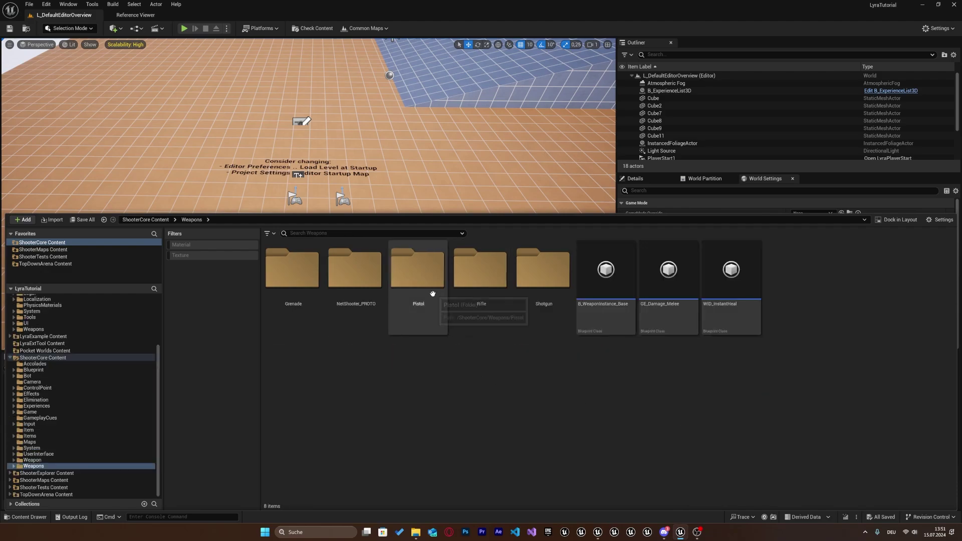
right_click(408, 406)
click(451, 141)
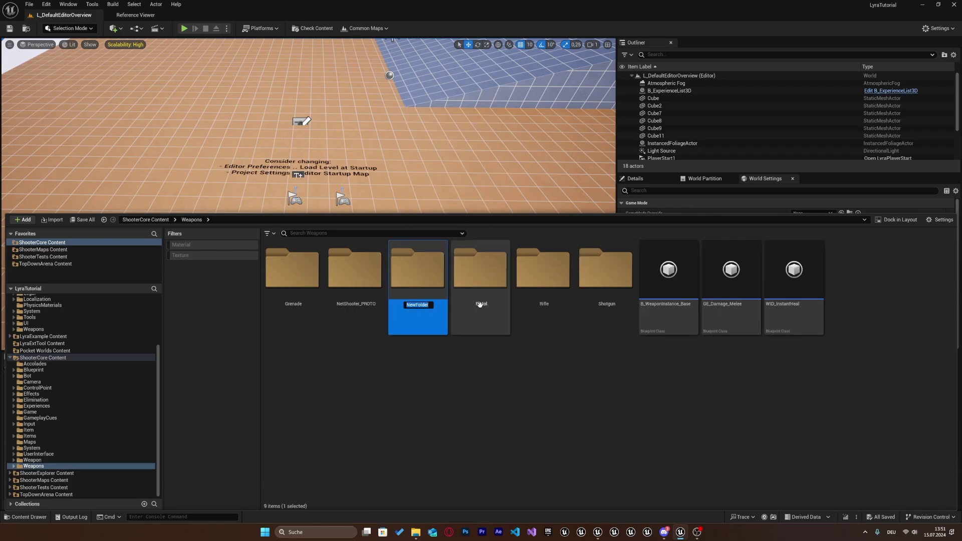
text(Melee)
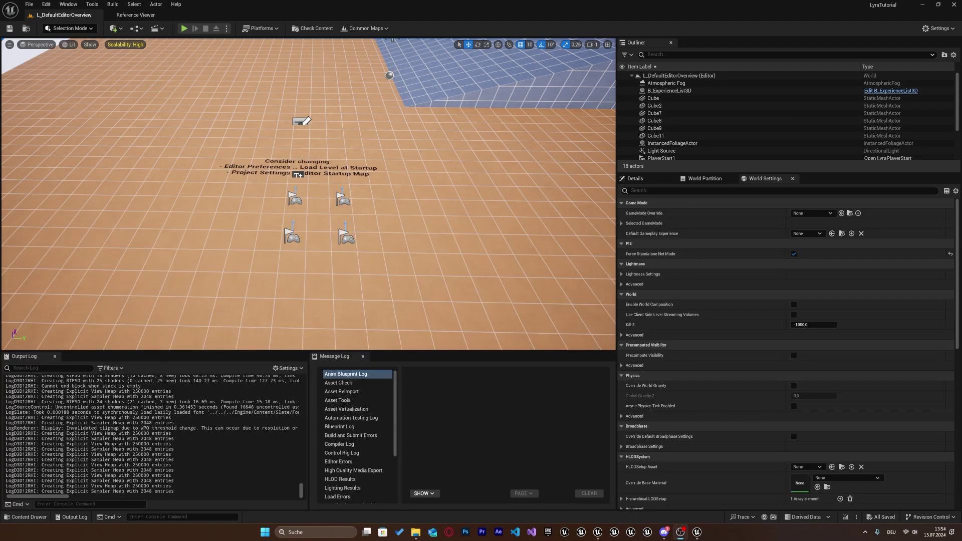
Select every Rifle folder asset except GA_Weapon_Fire_Rifle_Auto, W_AmmoCounter_Rifle and W_Reticle_Rifle.
click(39, 519)
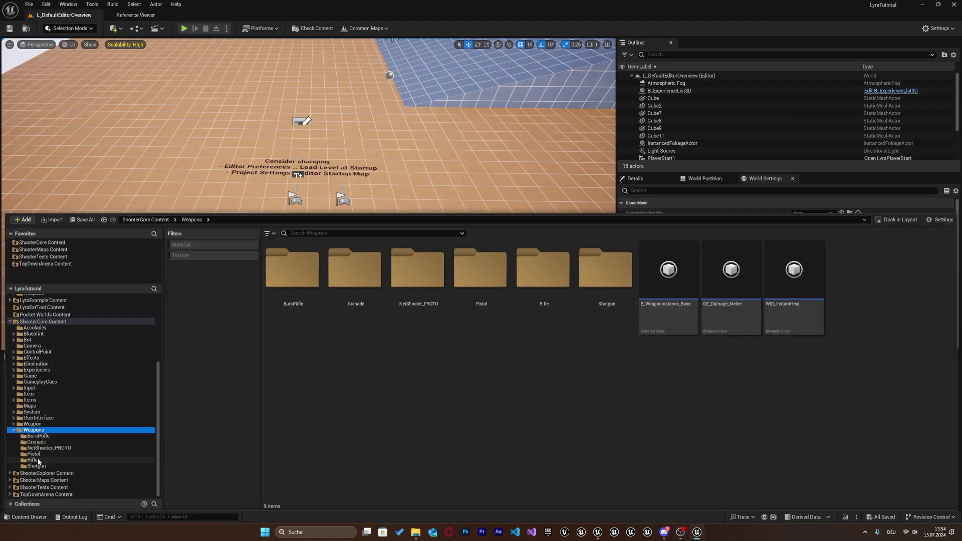
click(33, 460)
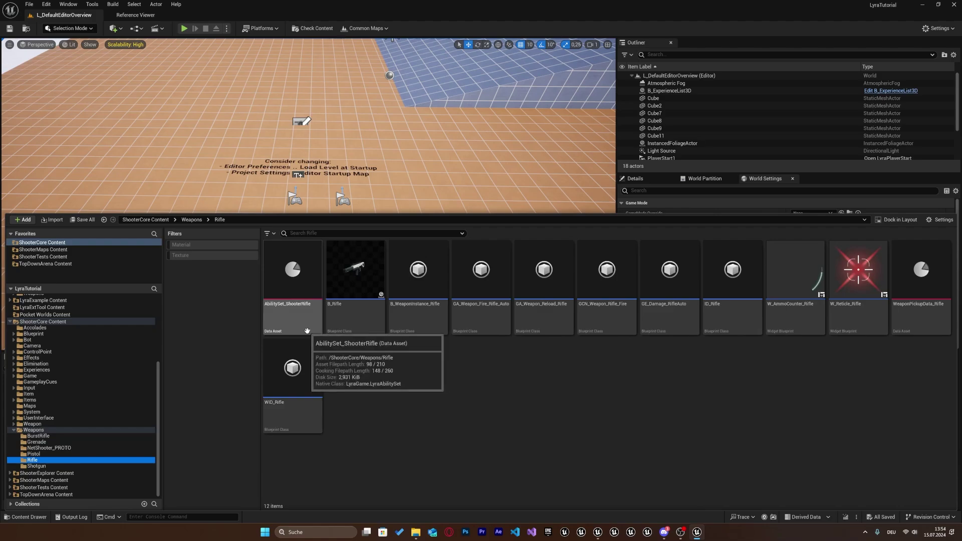
click(307, 331)
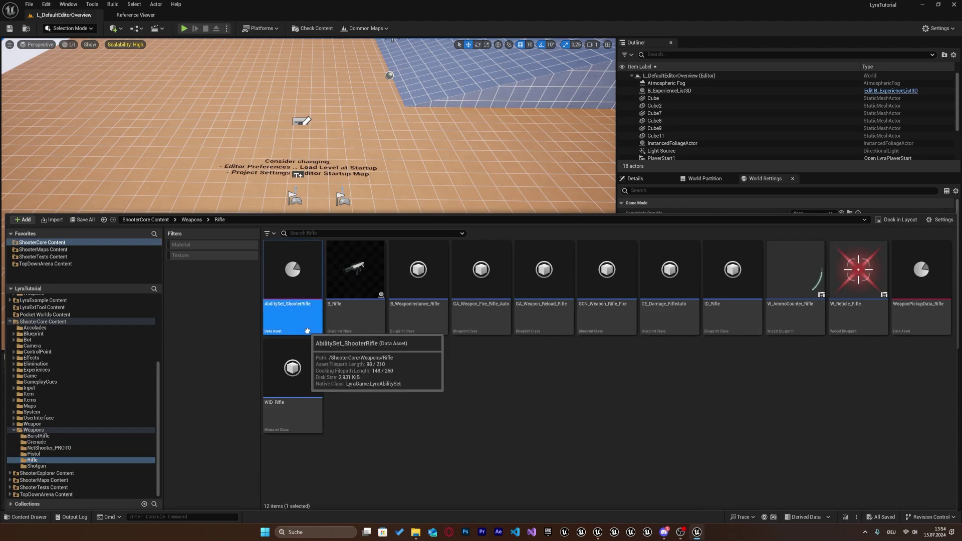
shift+click(296, 381)
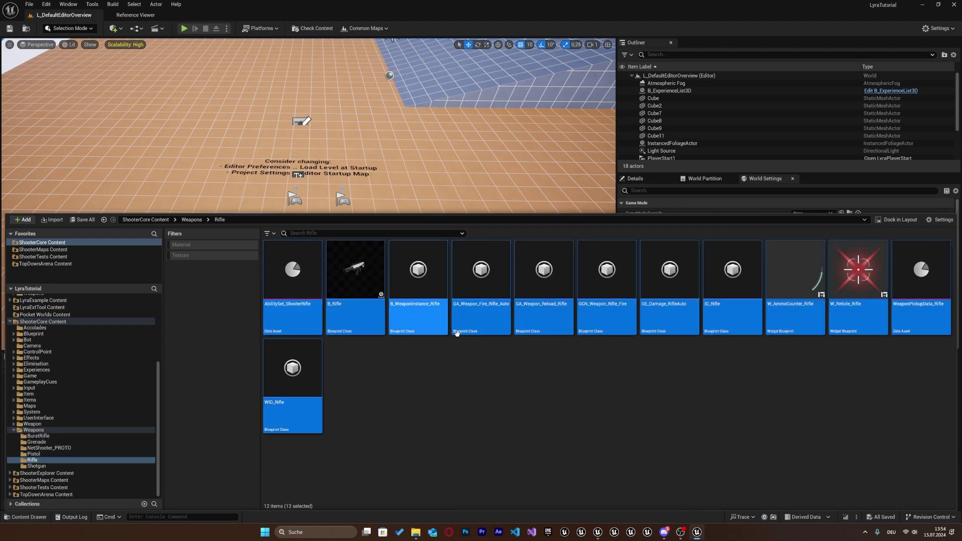
ctrl+click(485, 314)
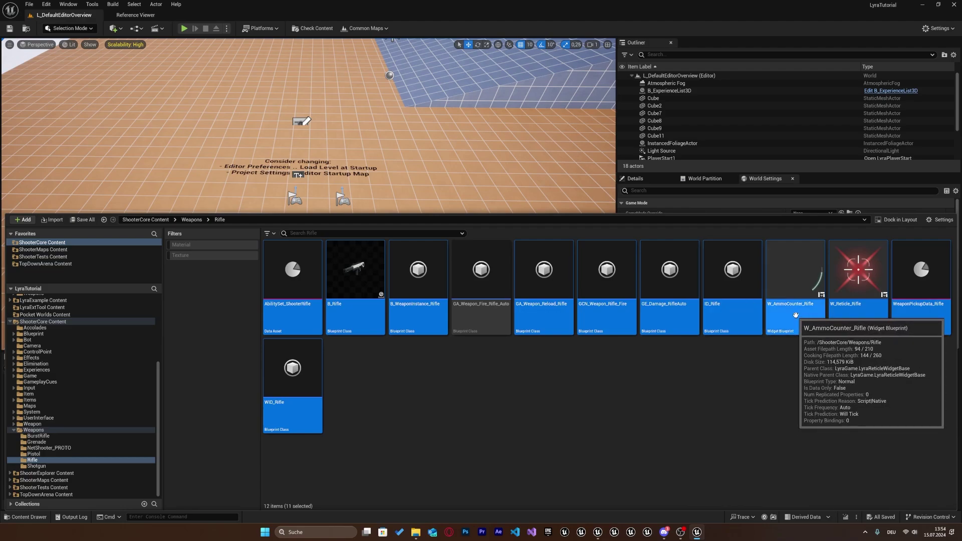
ctrl+click(800, 323)
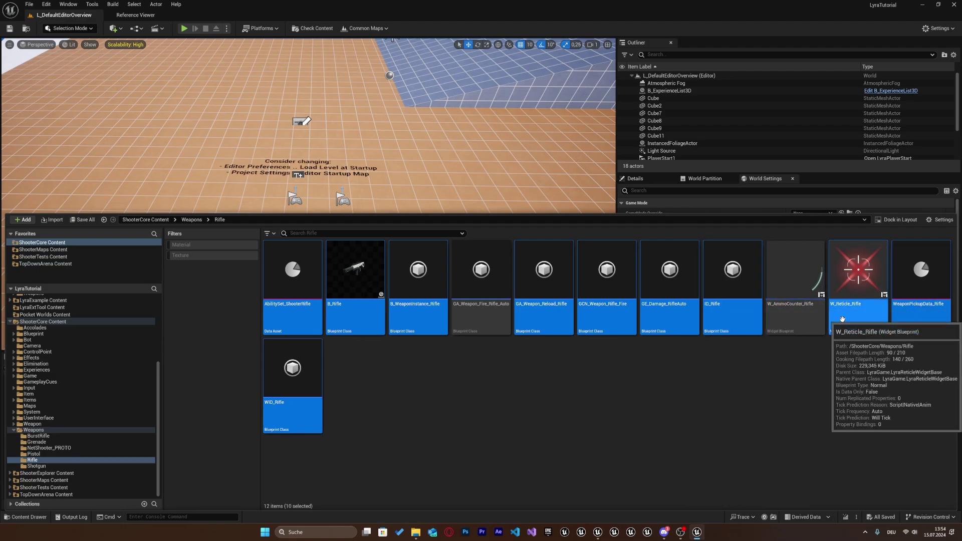
ctrl+click(842, 319)
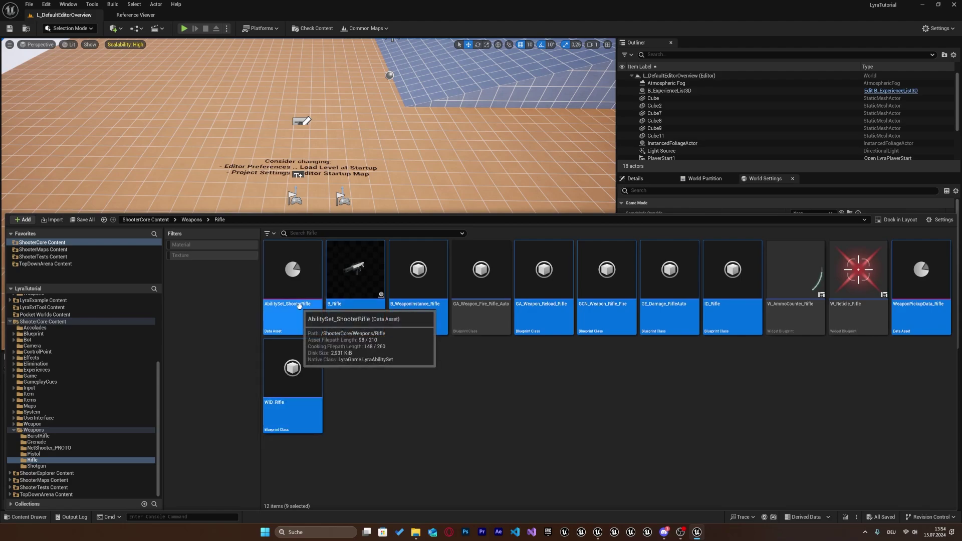
Copy the nine selected Rifle assets into the BurstRifle folder and save them all.
drag(299, 306, 80, 437)
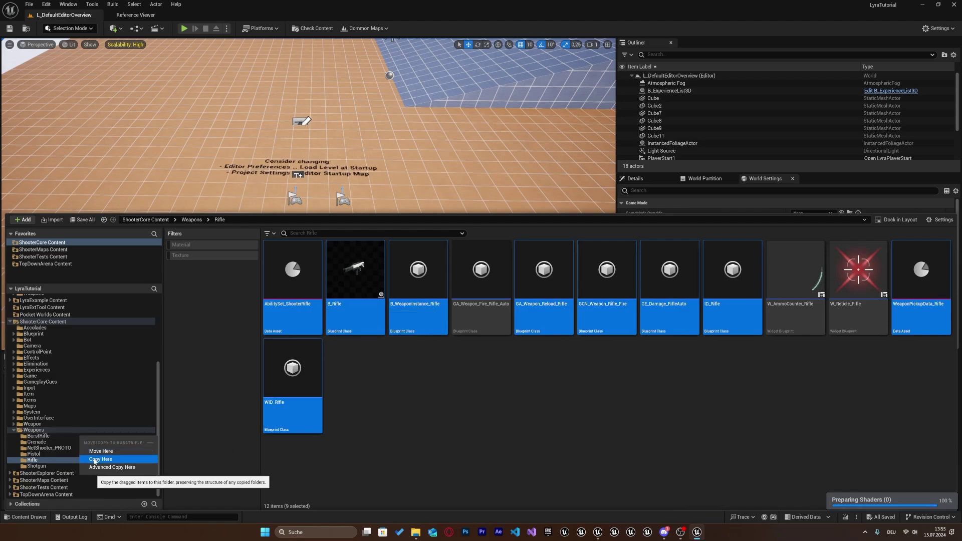
click(95, 460)
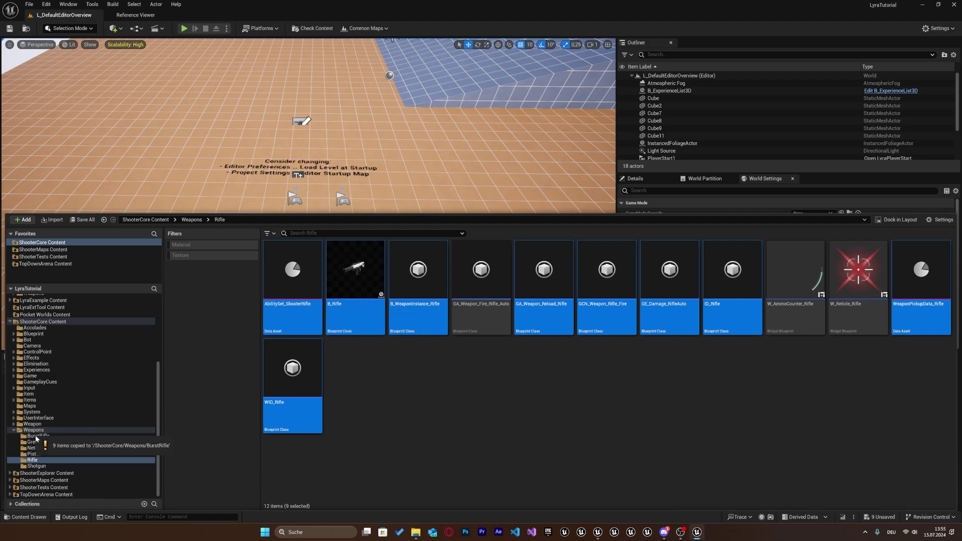
click(37, 437)
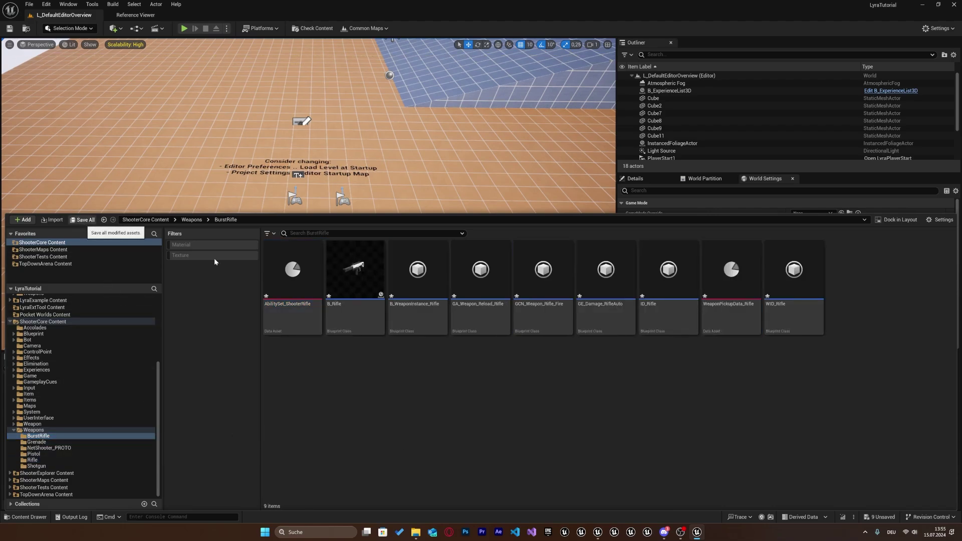
click(83, 220)
click(531, 351)
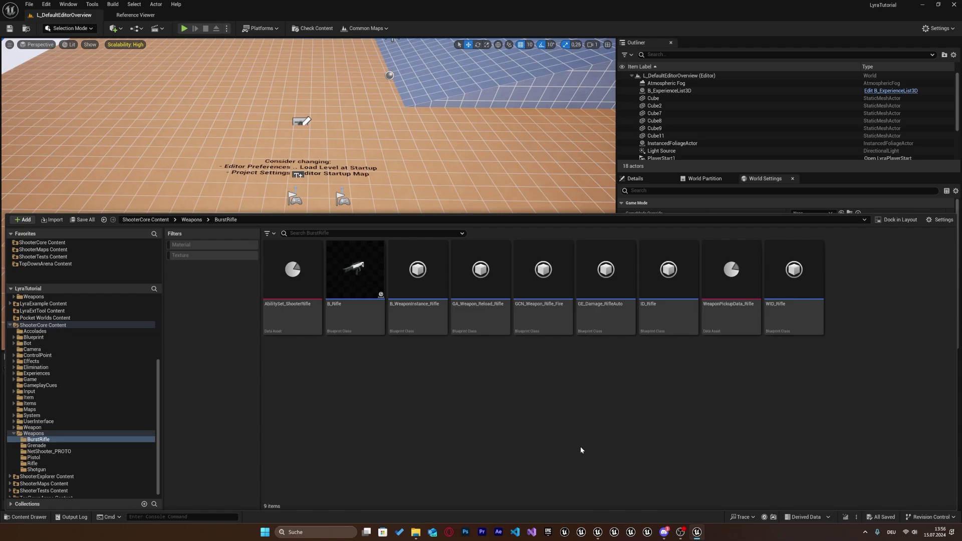
Select all nine assets in BurstRifle and start a Bulk Rename on them.
click(296, 319)
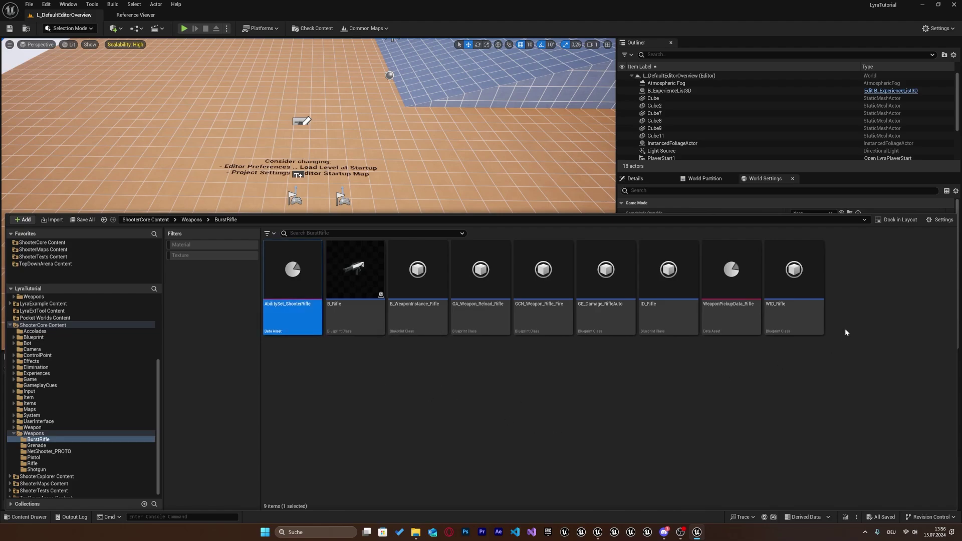
shift+click(796, 321)
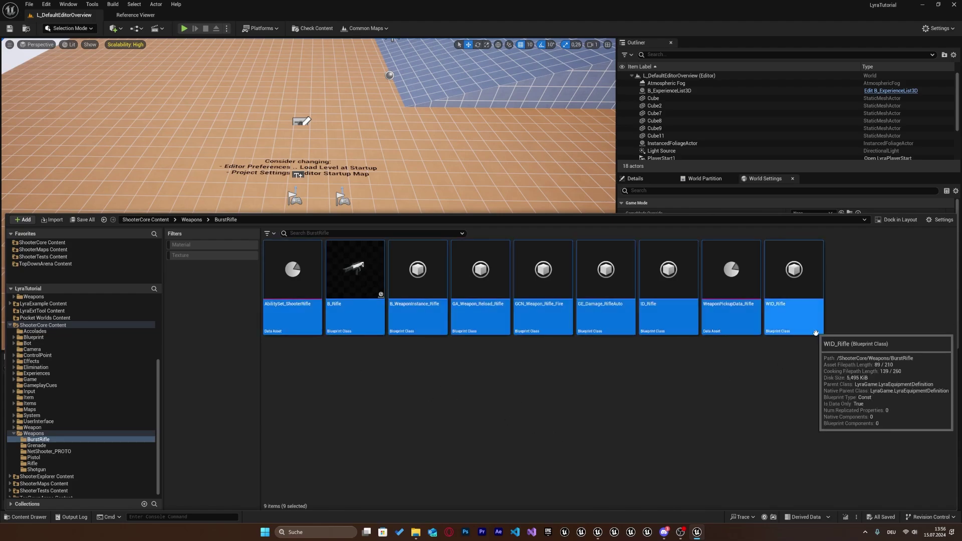
right_click(665, 323)
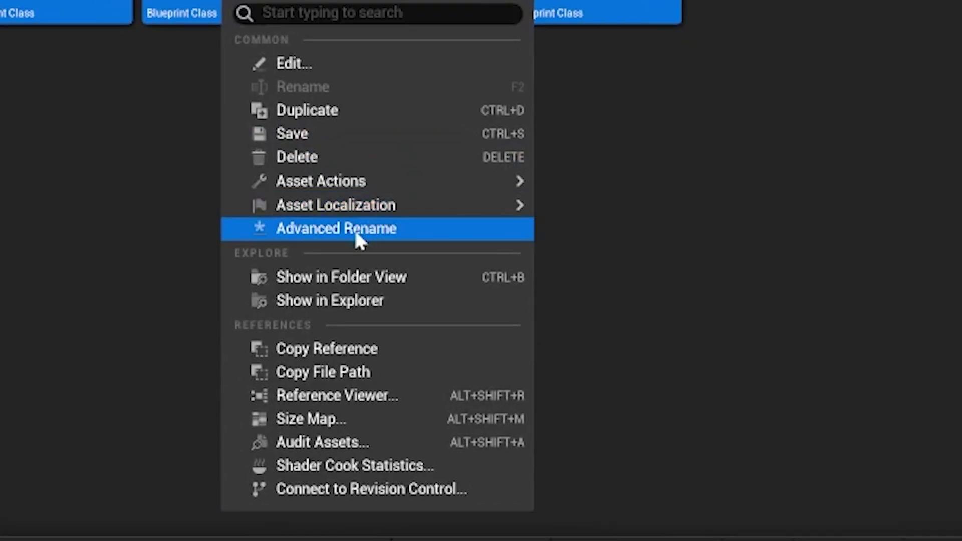
click(354, 228)
Replace 'Rifle' with 'BurstRifle' in all nine asset names and apply the rename.
drag(452, 165, 470, 326)
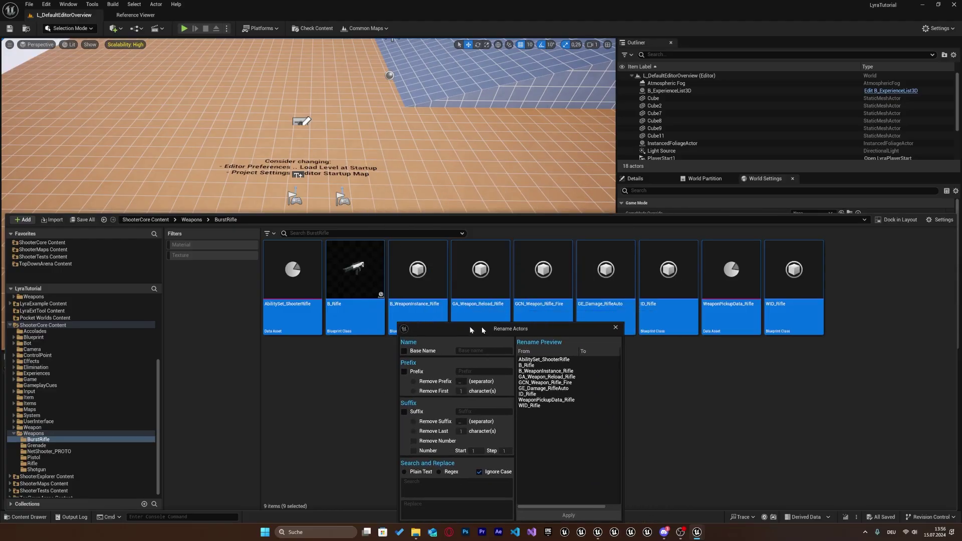
click(456, 486)
text(R)
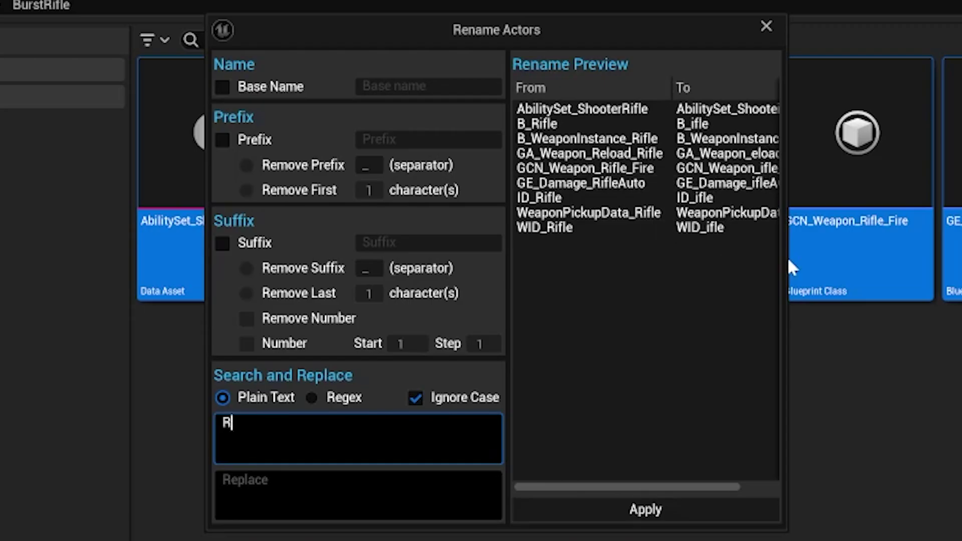
text(ifle)
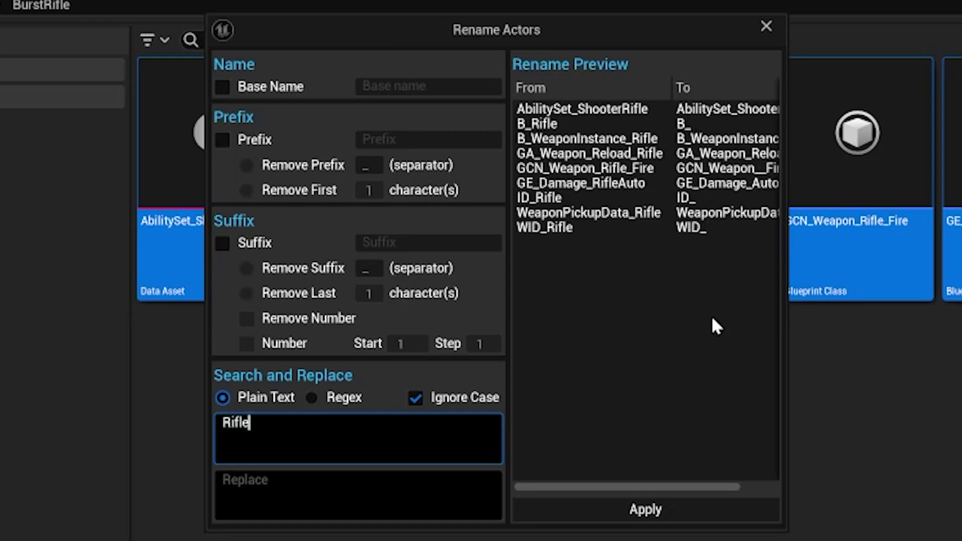
key(Tab)
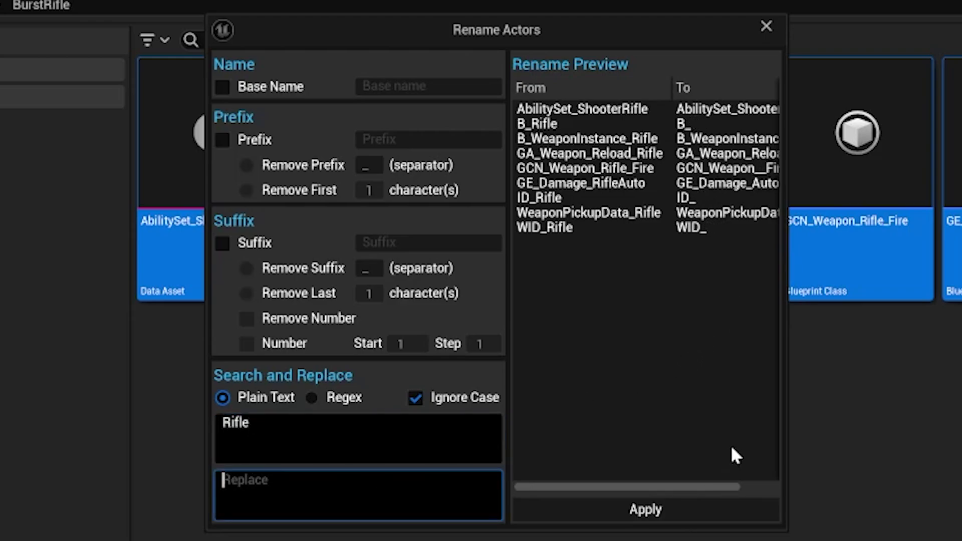
text(Burst)
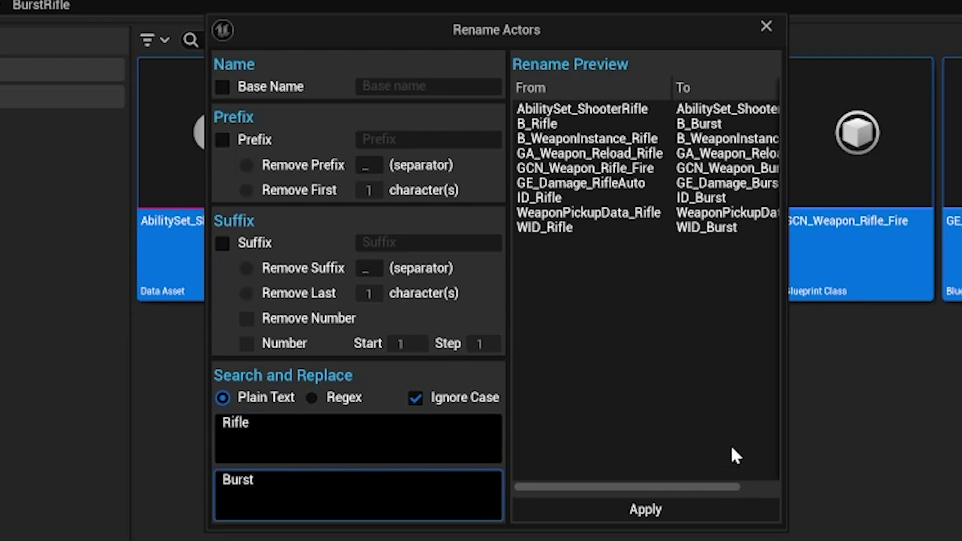
text(Rifle)
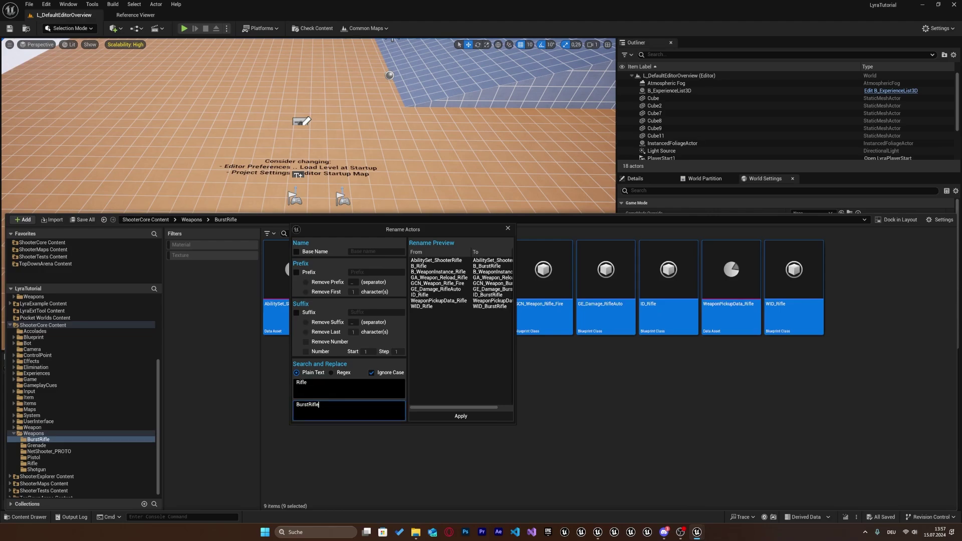
click(476, 407)
drag(471, 407, 450, 415)
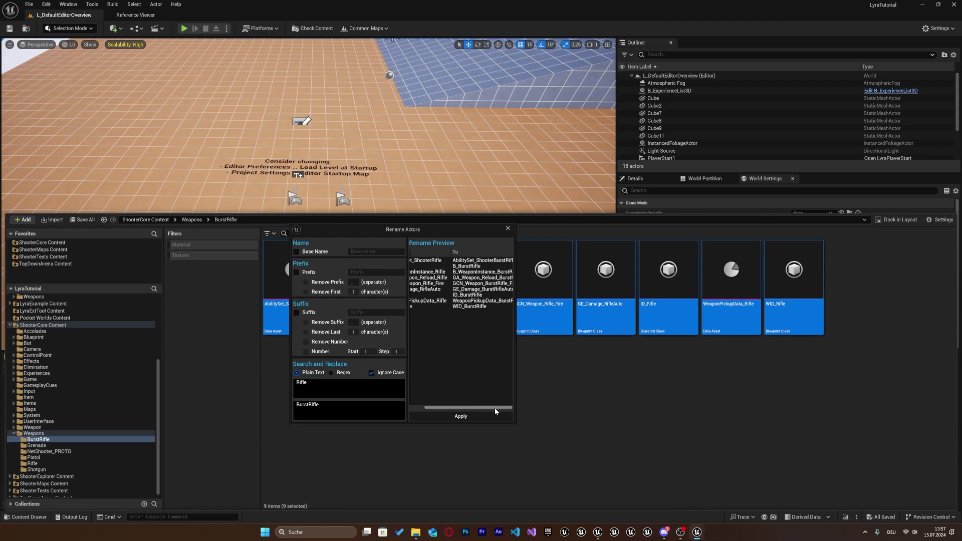
click(447, 420)
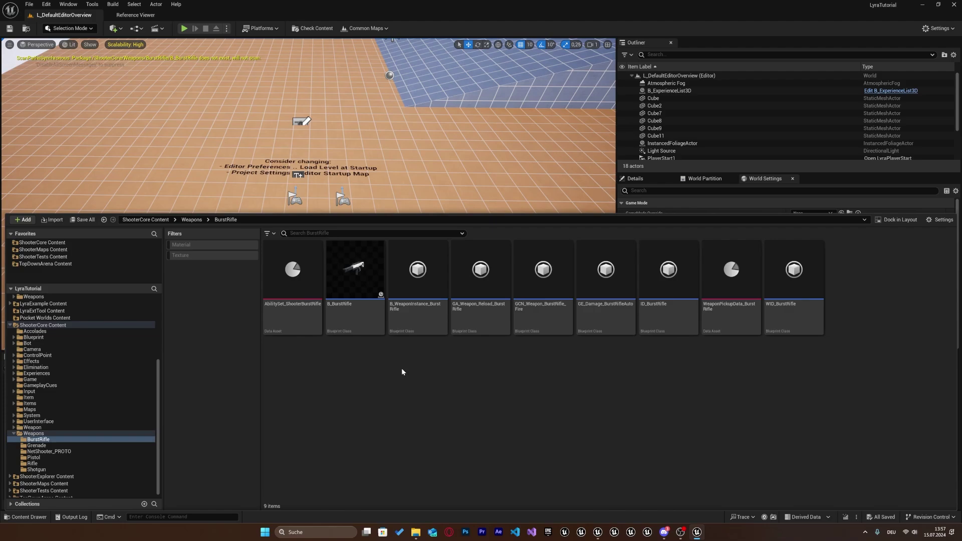
click(355, 308)
key(F2)
click(387, 361)
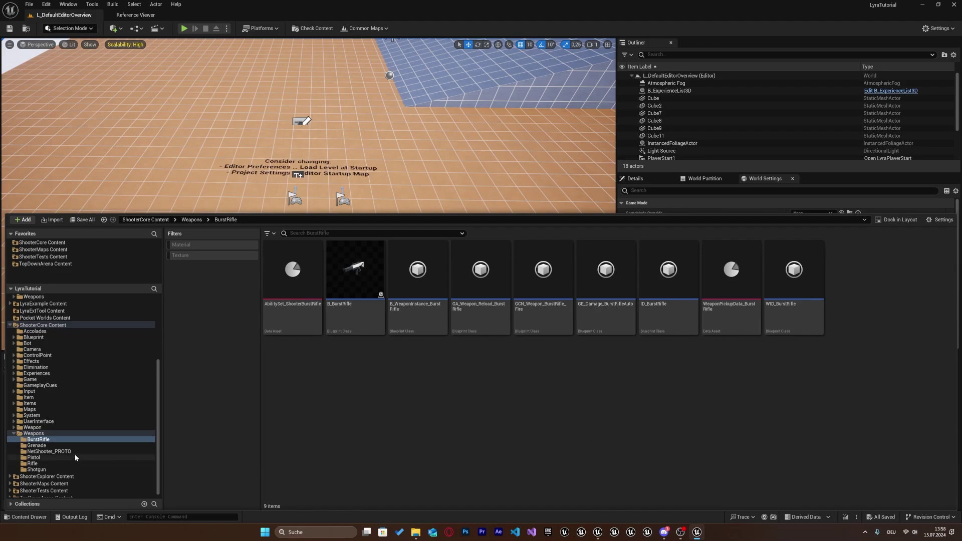
Copy GA_Weapon_Fire_Pistol from the Pistol folder into BurstRifle, then return to the Rifle folder.
click(49, 457)
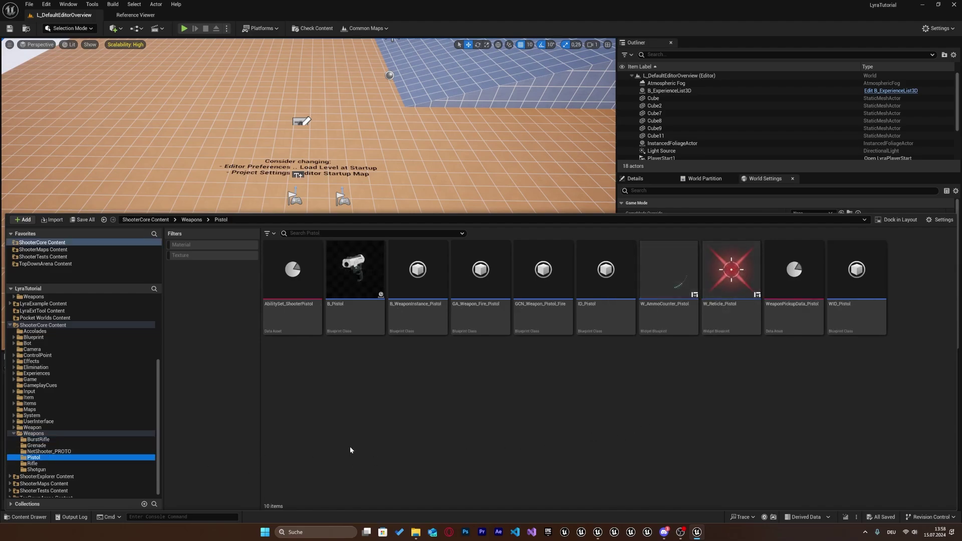
click(473, 323)
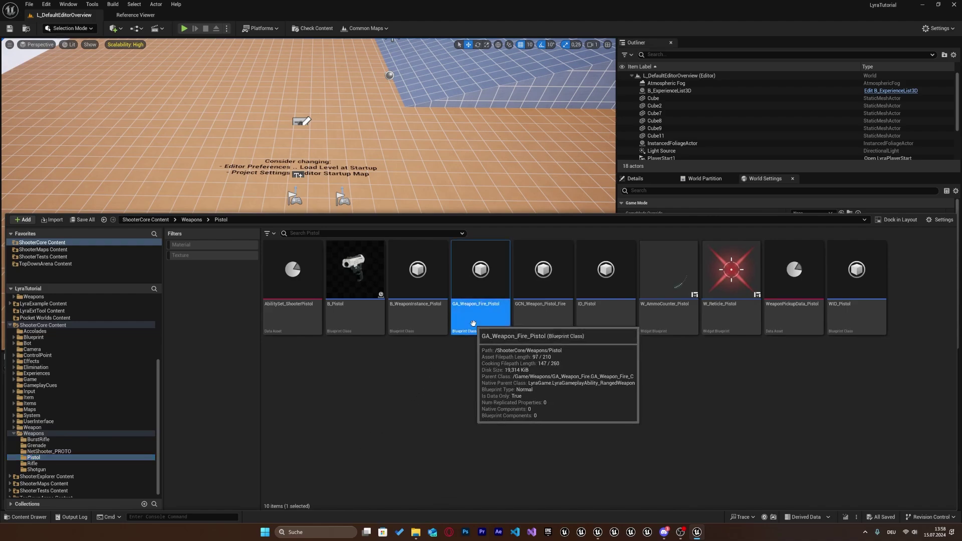
drag(474, 280, 75, 439)
click(92, 459)
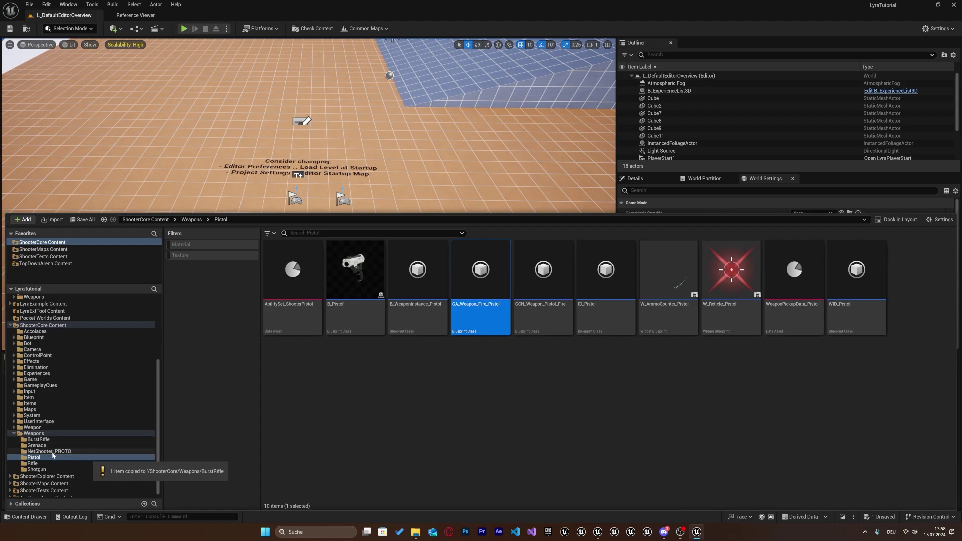
click(50, 464)
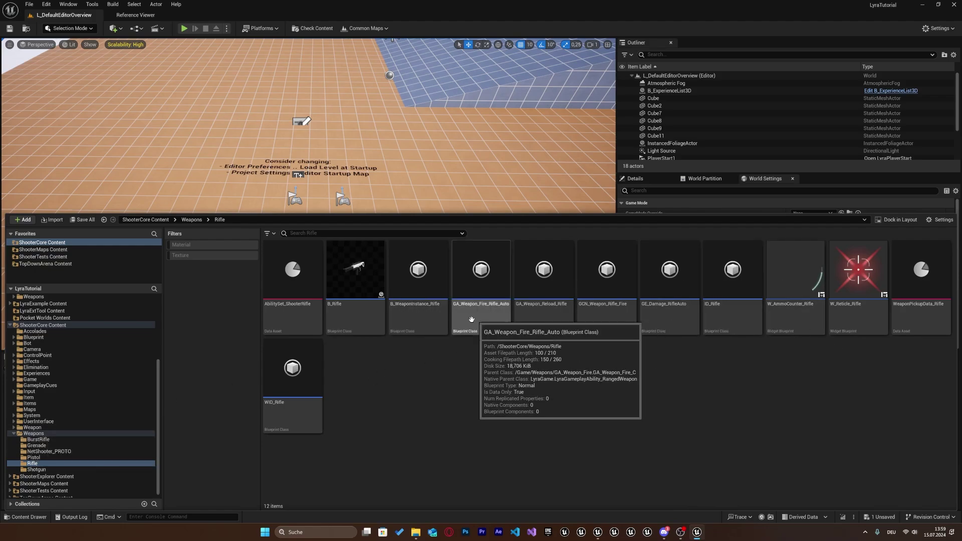
Rename the copied pistol fire ability in BurstRifle to GA_Weapon_Fire_BurstRifle.
mouse_move(680, 331)
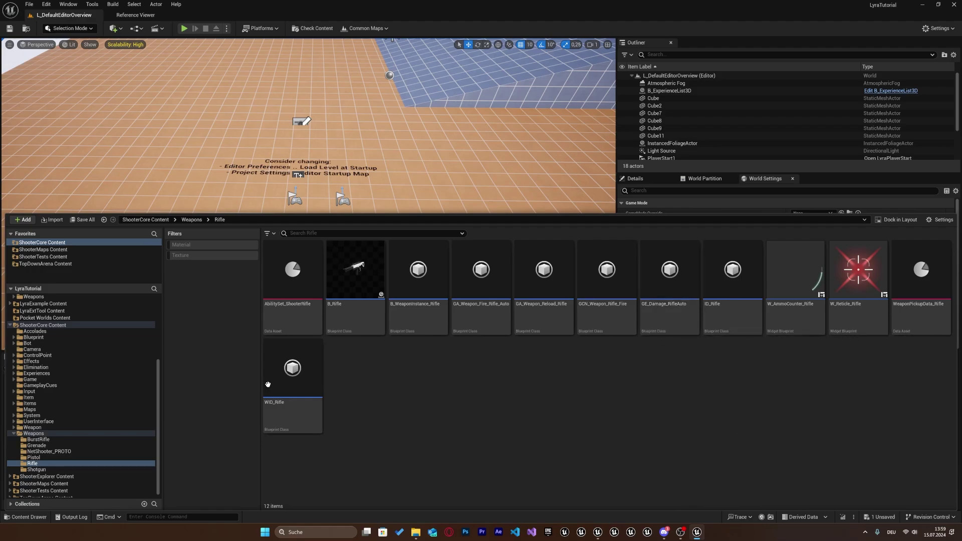
click(69, 439)
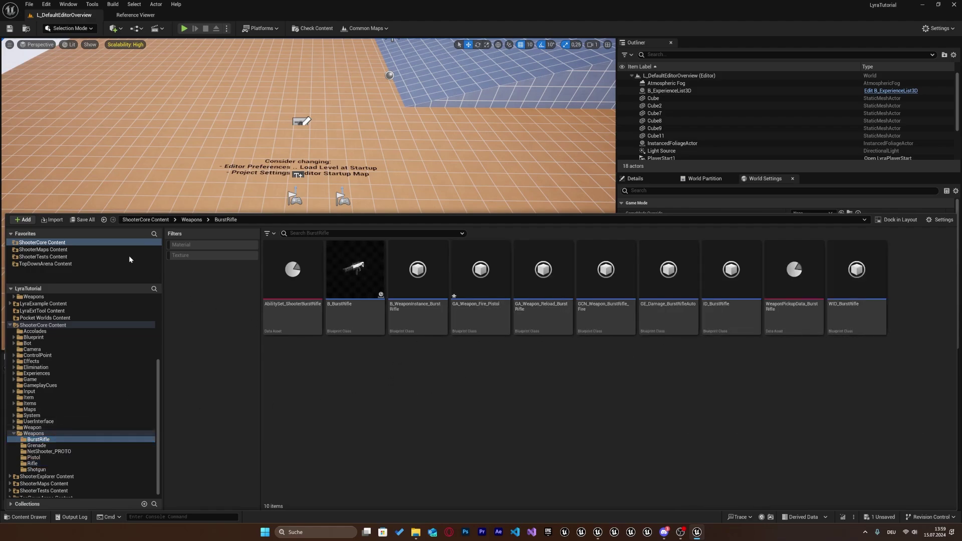
click(480, 305)
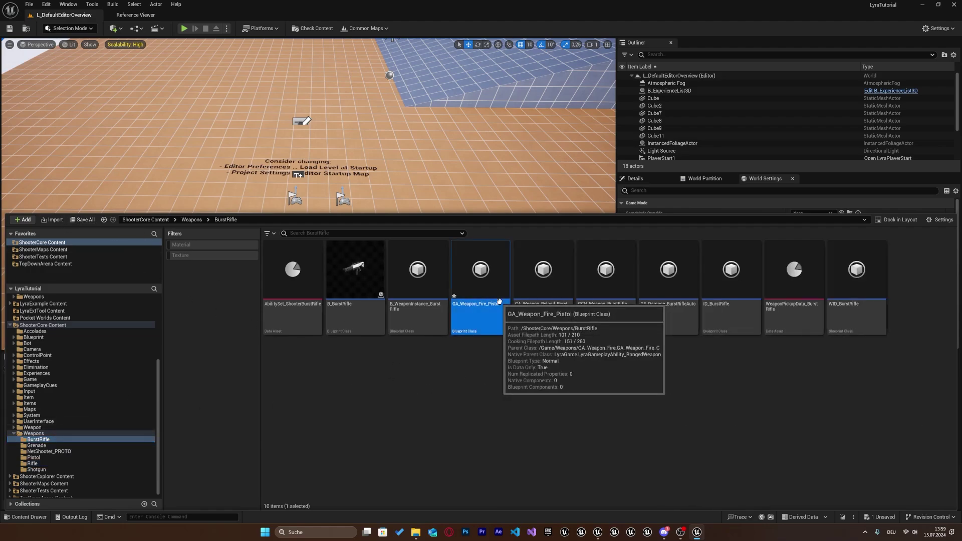
click(496, 306)
text(GA_Weapon_Fire_BurstRifle)
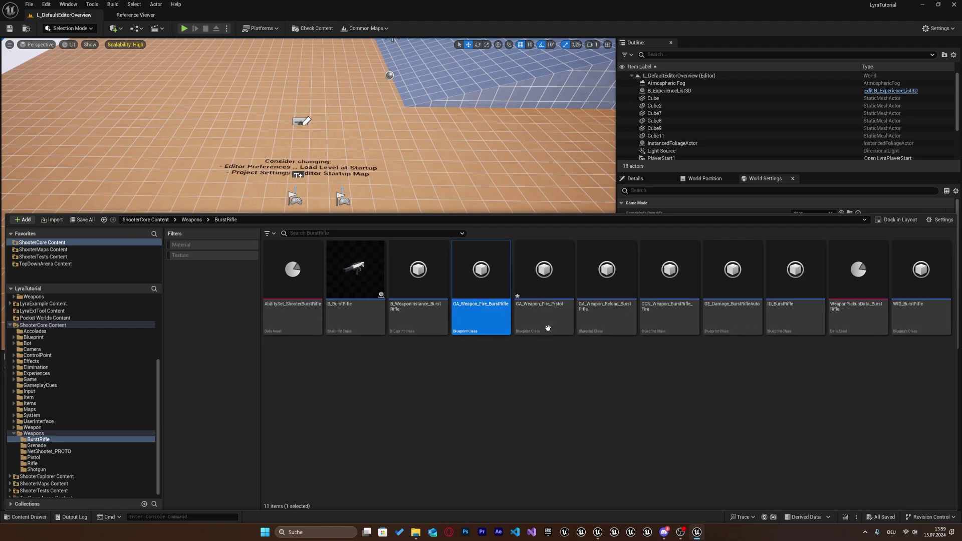
click(516, 361)
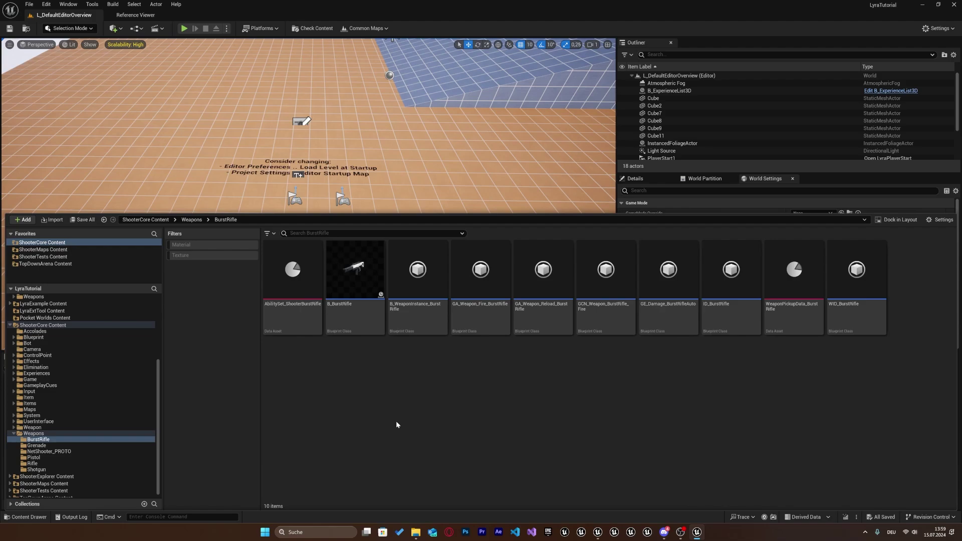
Open the L_Expanse level from ShooterMaps Content > Maps.
scroll(143, 473, down, 1)
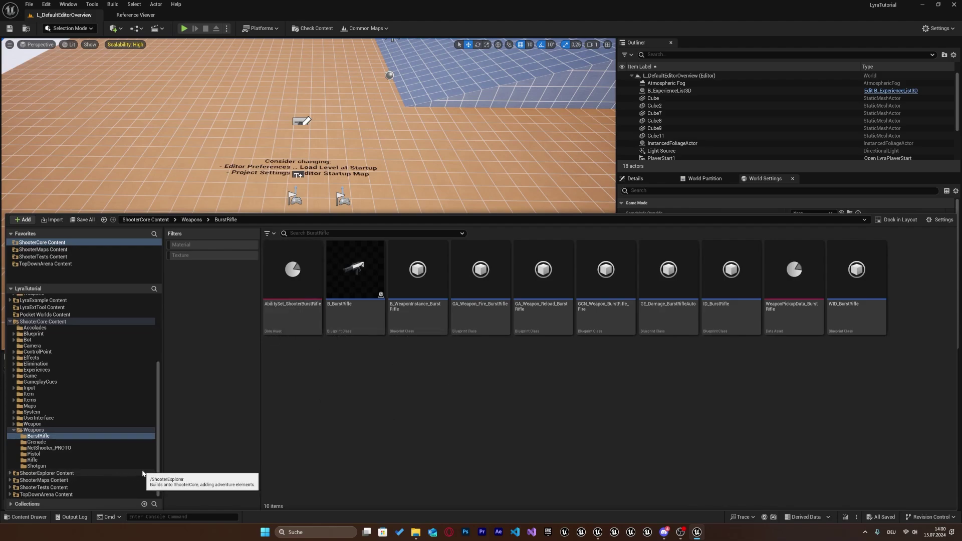
click(45, 480)
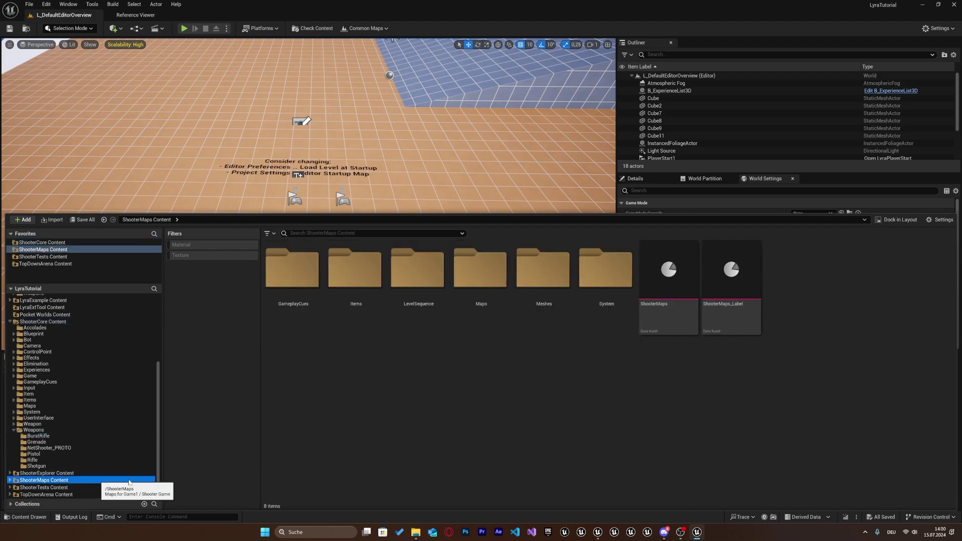
double_click(473, 302)
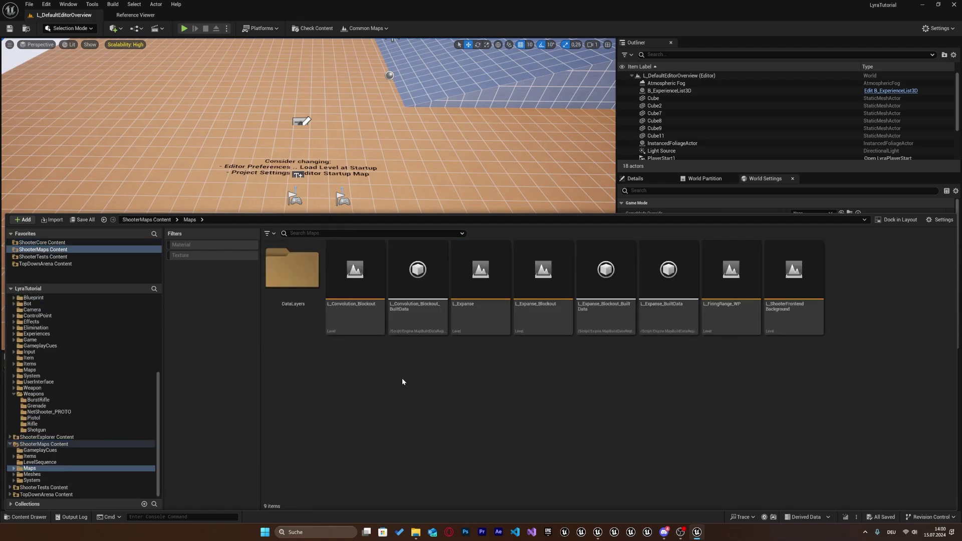
double_click(479, 327)
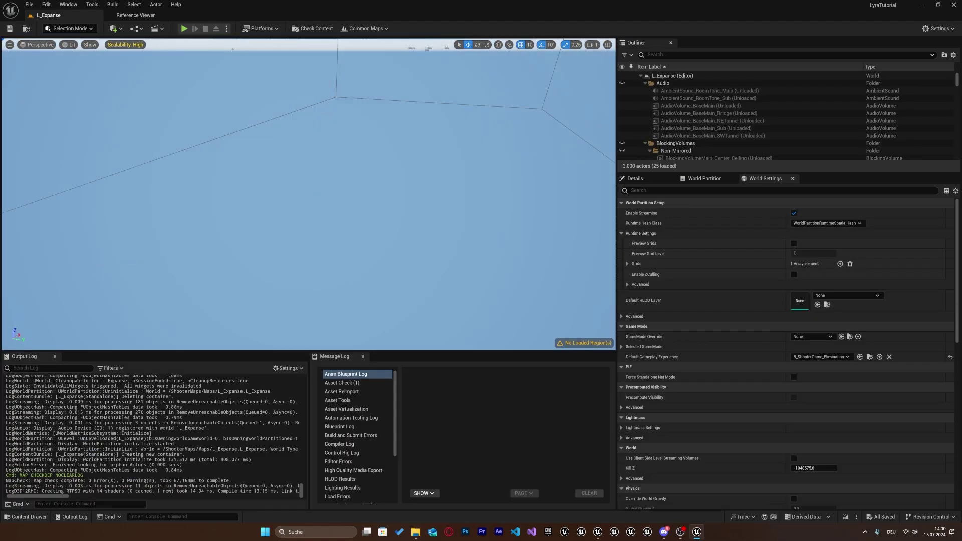
Mark an area on the World Partition map and load that region from selection.
drag(647, 275, 886, 397)
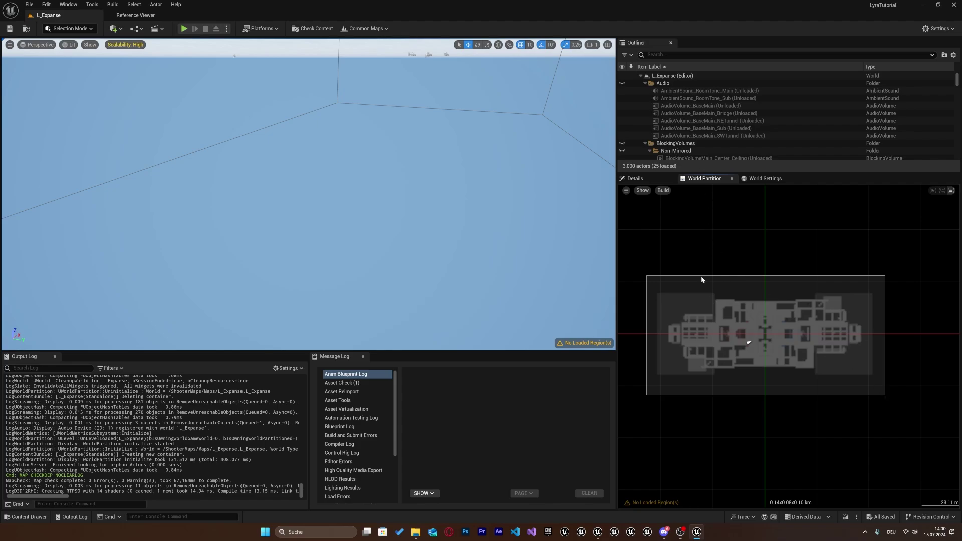
right_click(699, 332)
click(781, 347)
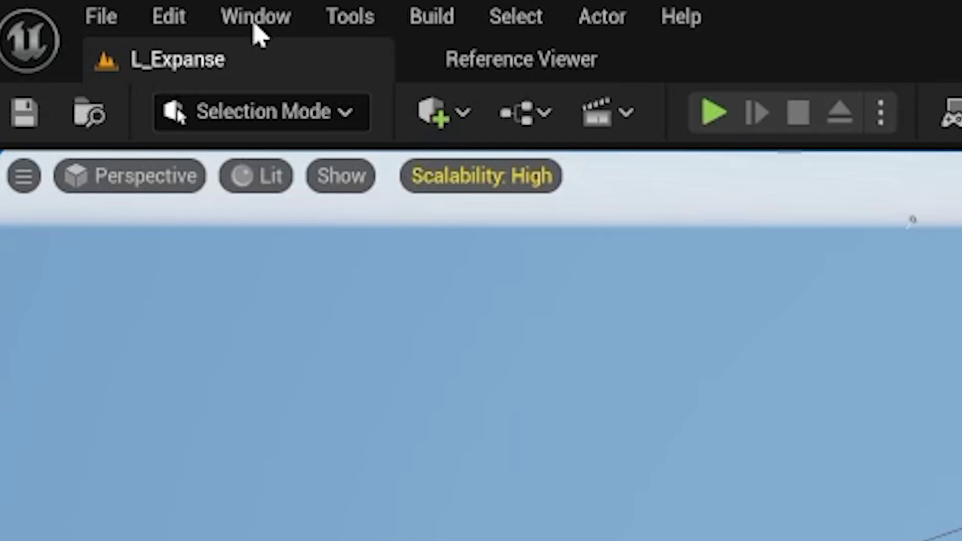
Open the World Partition Editor and jump the camera to the spawner's spot on the map.
click(254, 25)
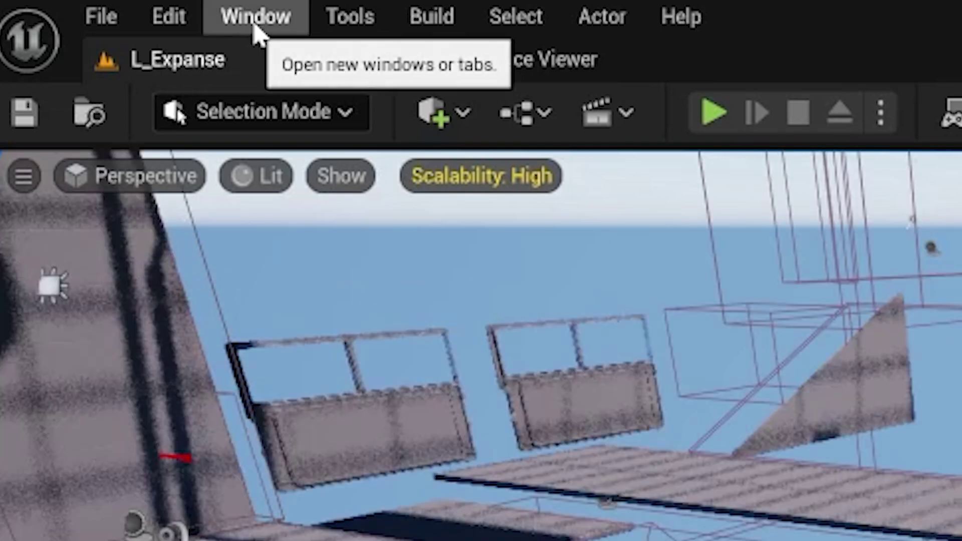
click(256, 20)
mouse_move(279, 322)
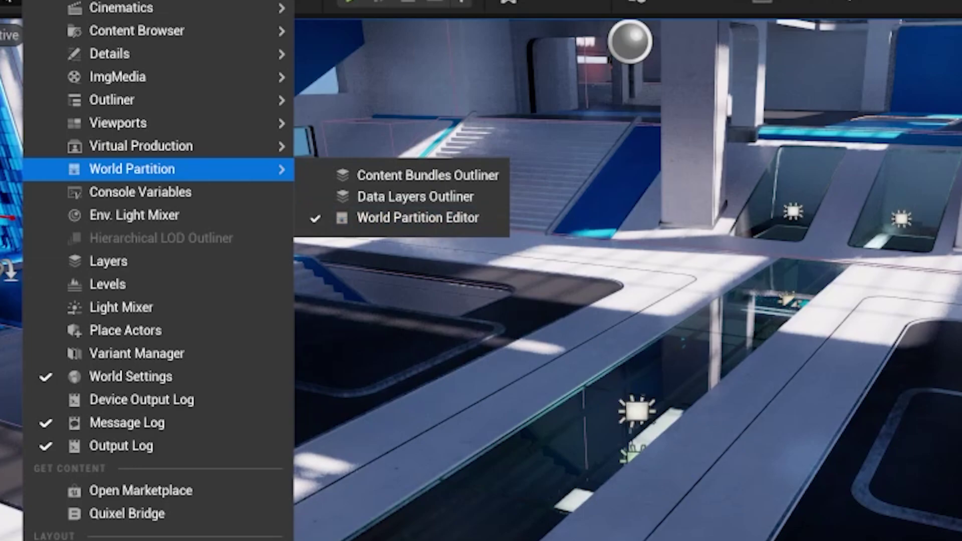
click(634, 323)
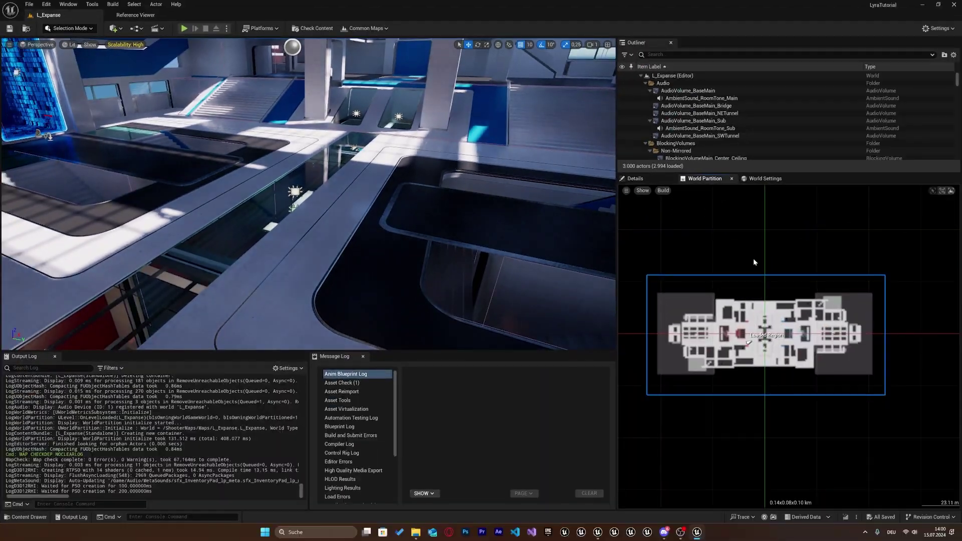
double_click(759, 309)
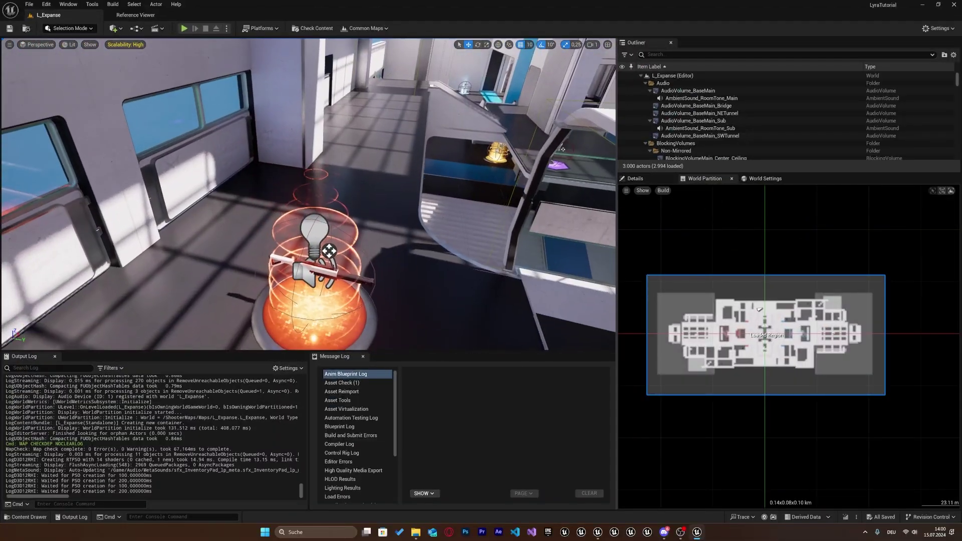
Select B_WeaponSpawner4 and show its WeaponPickup settings with WeaponPickupData_Rifle.
right_drag(562, 149, 338, 225)
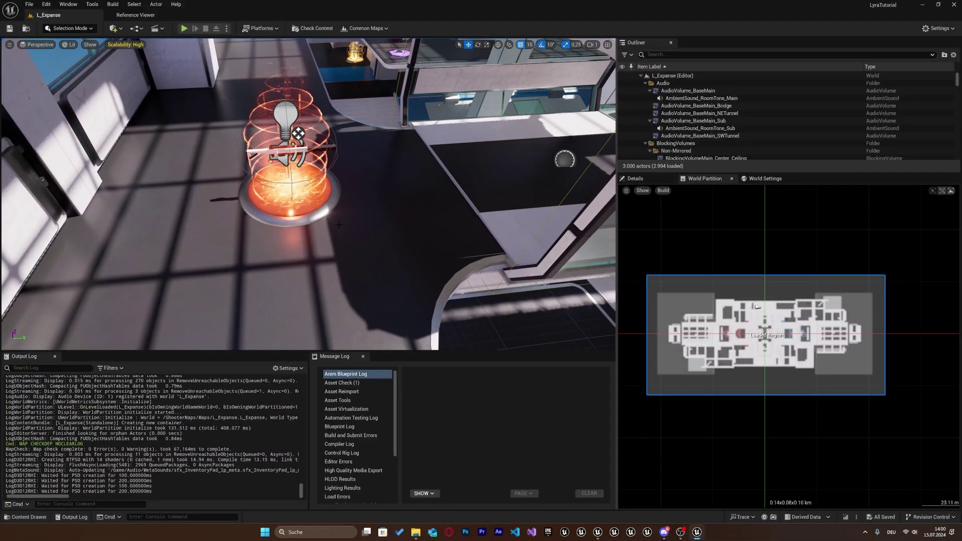
click(288, 195)
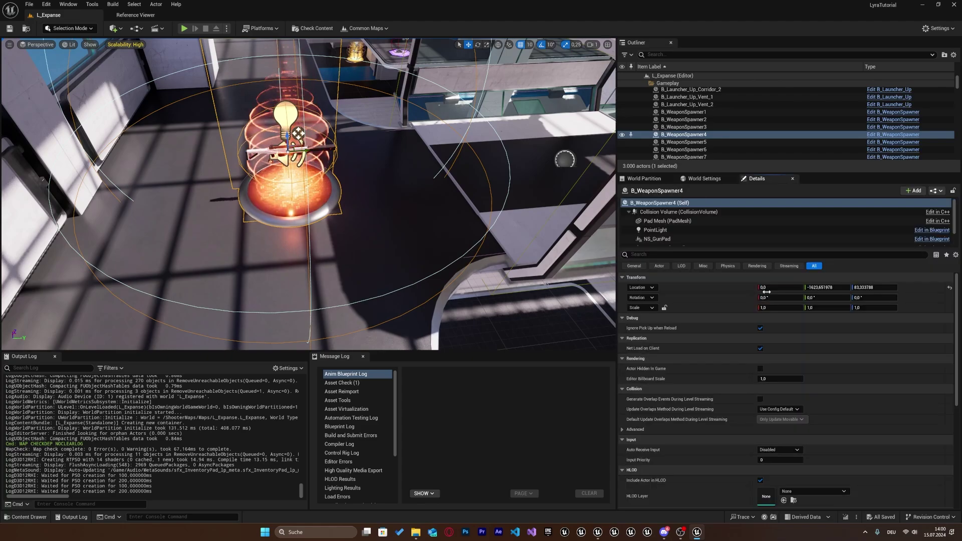
scroll(694, 335, down, 2)
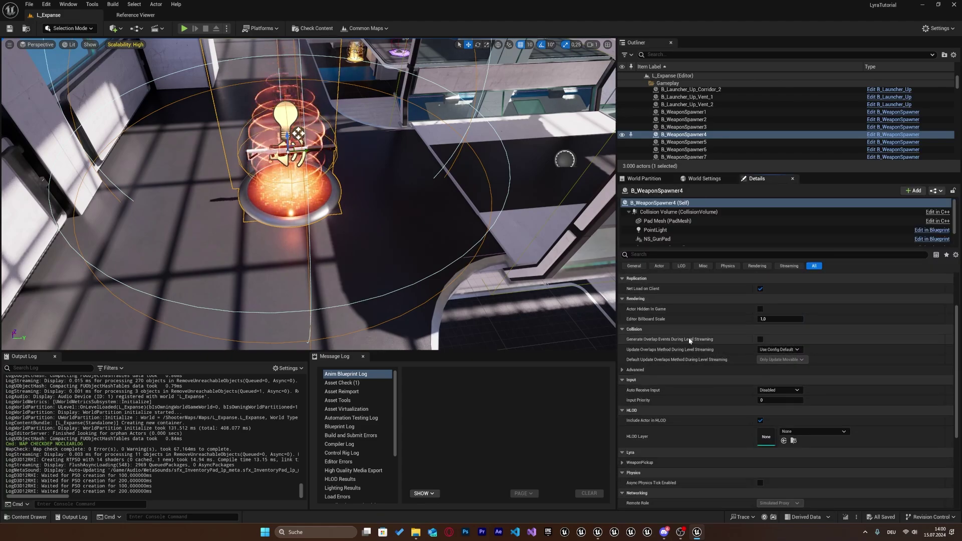
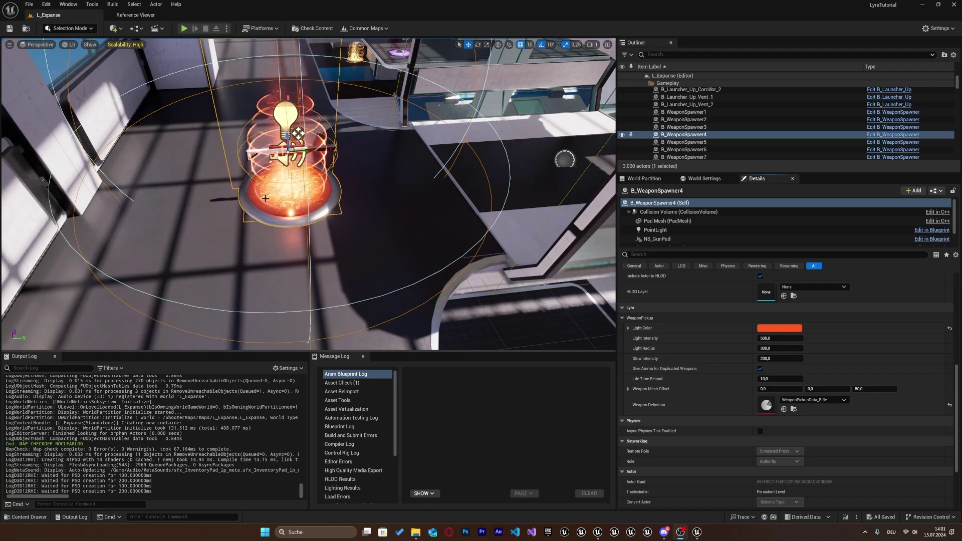
Show the ShooterCore Weapons/BurstRifle folder's assets in the Content Drawer.
click(29, 516)
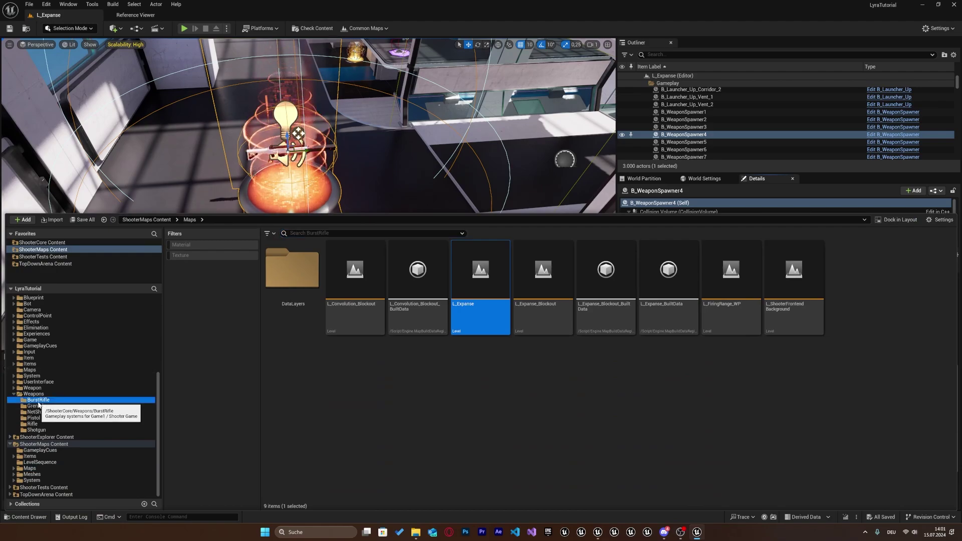
click(38, 400)
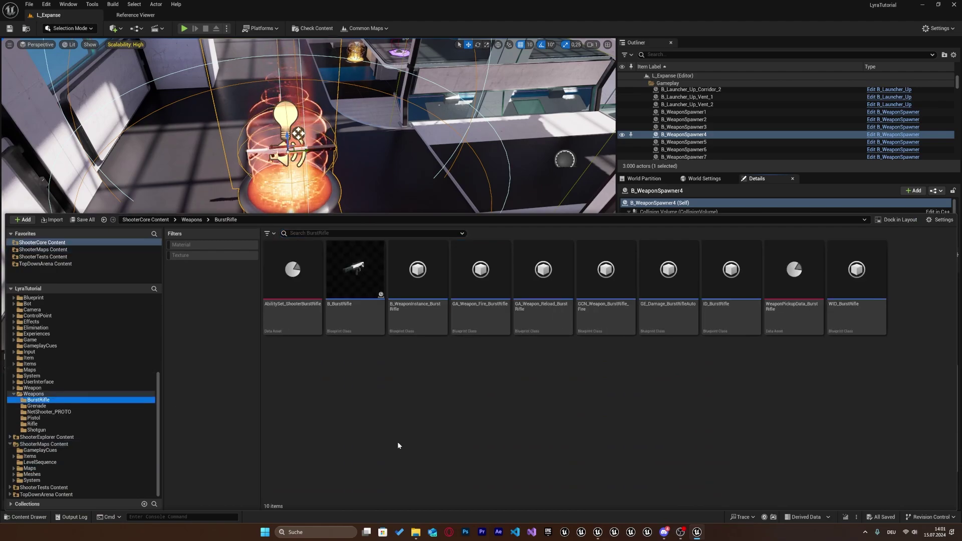
Open WeaponPickupData_BurstRifle, expand its pickup and mesh properties, and dock its editor.
double_click(780, 324)
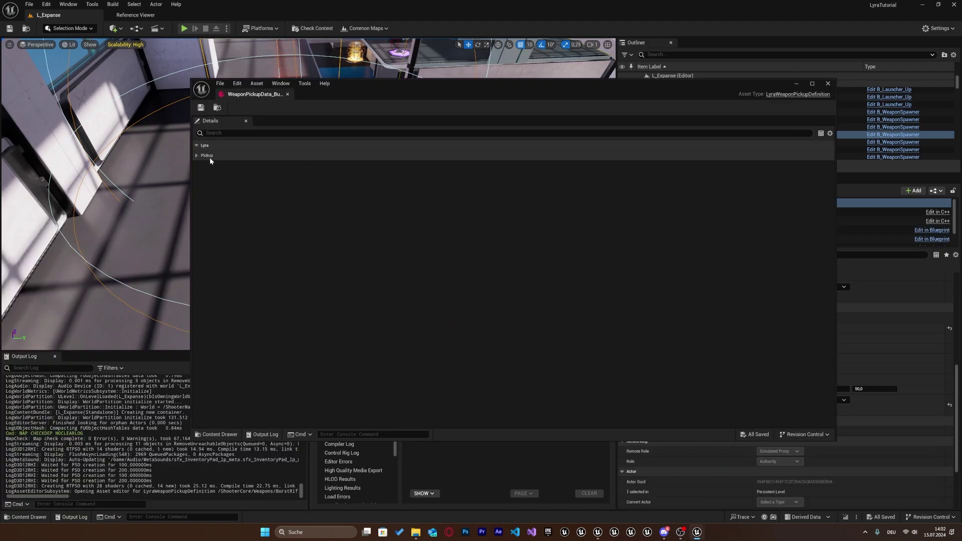
click(198, 156)
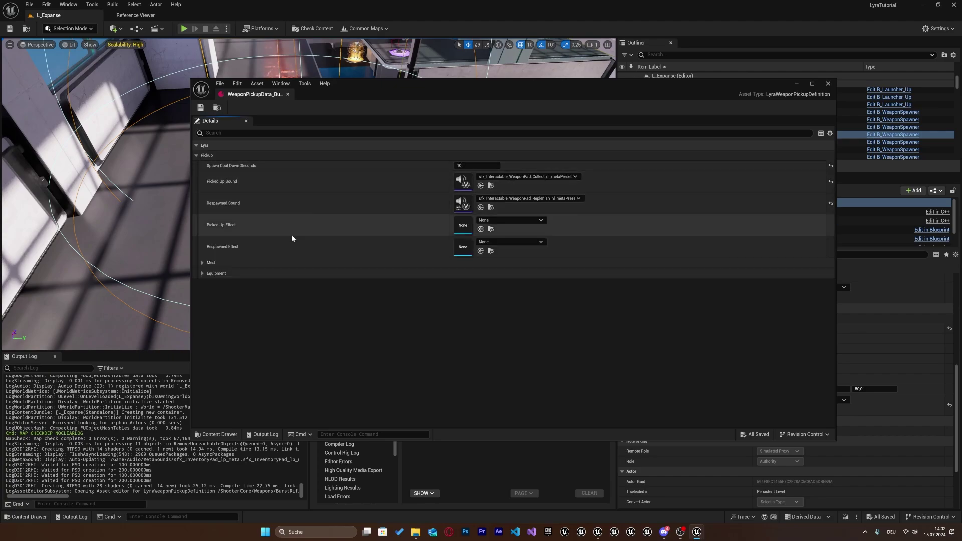
click(203, 263)
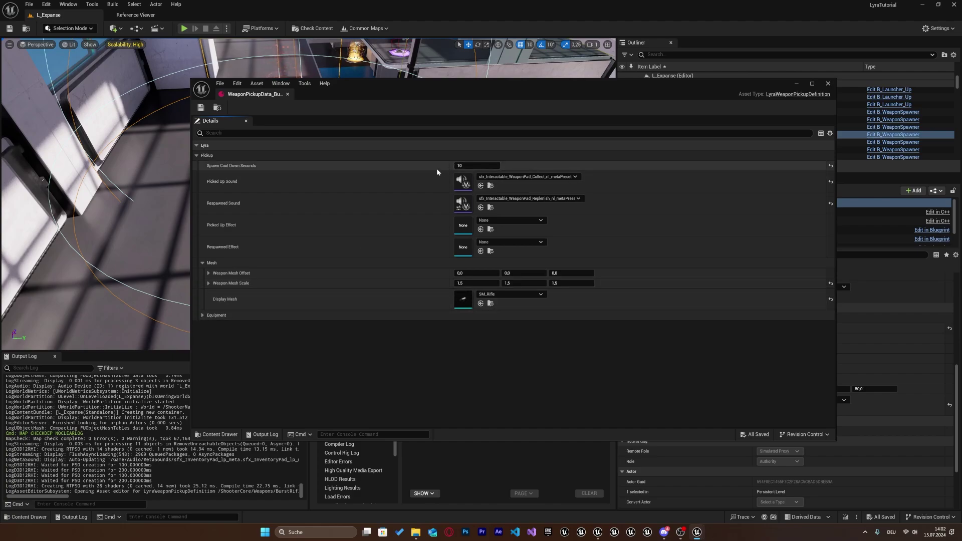
drag(253, 94, 197, 17)
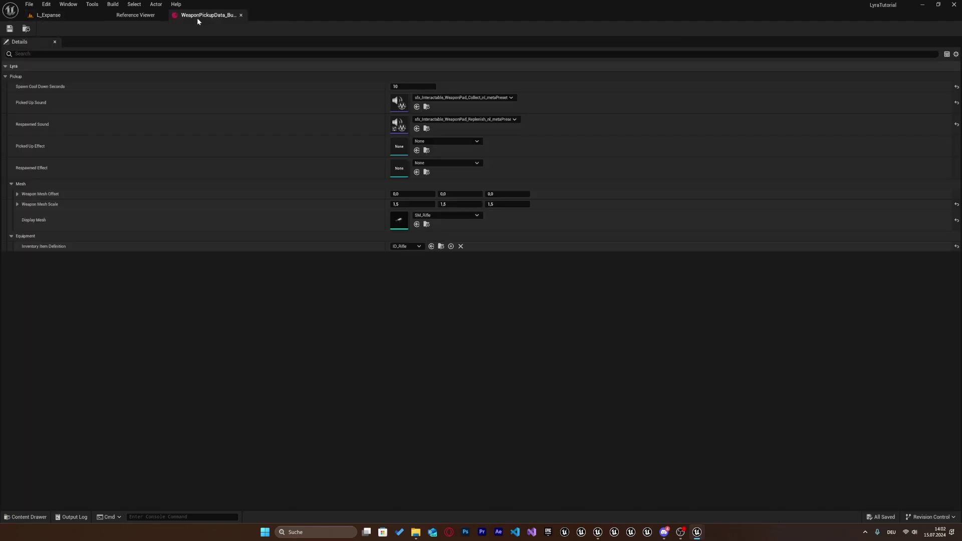
Assign ID_BurstRifle as the pickup's Inventory Item Definition.
click(25, 516)
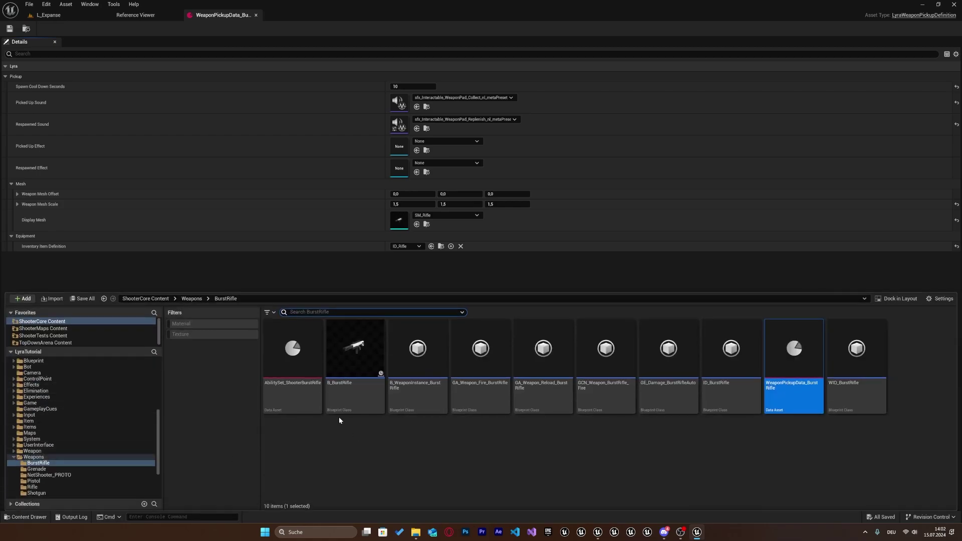
click(731, 350)
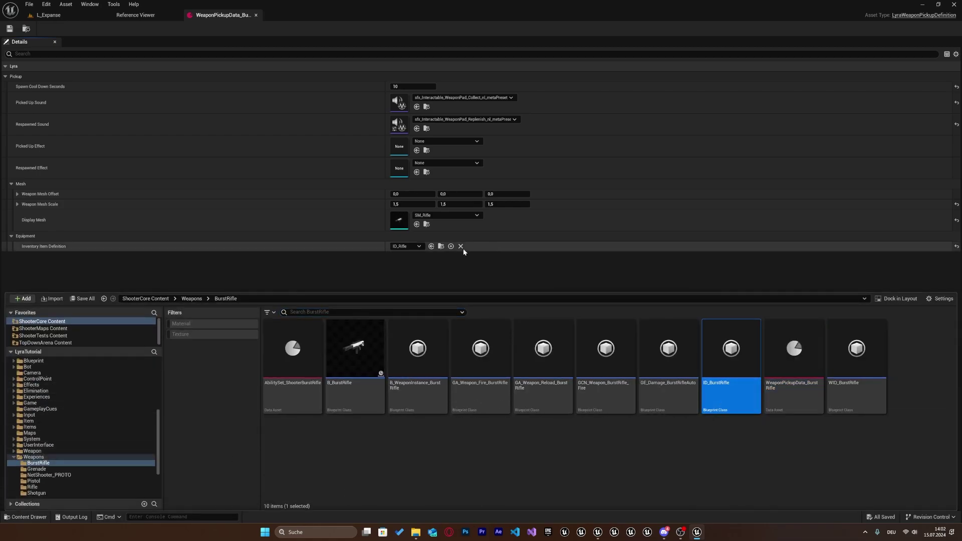
click(431, 246)
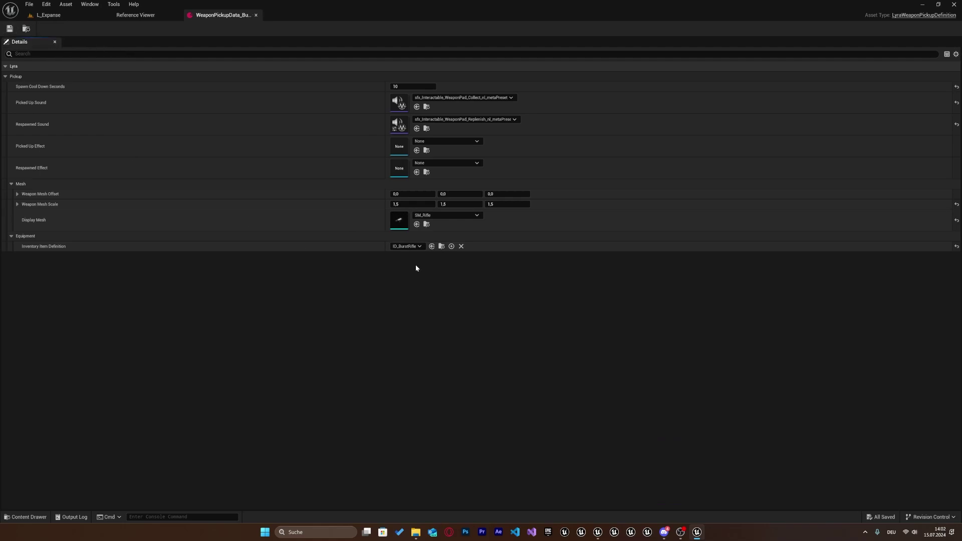
click(442, 246)
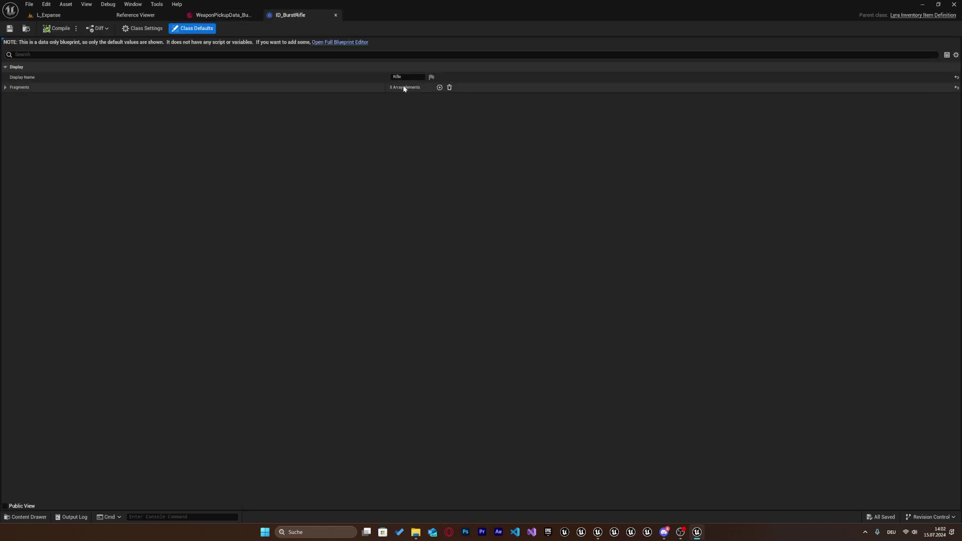
Set the Display Name to BurstRifle and expand the set stats, pickup icon and reticle fragments.
click(5, 88)
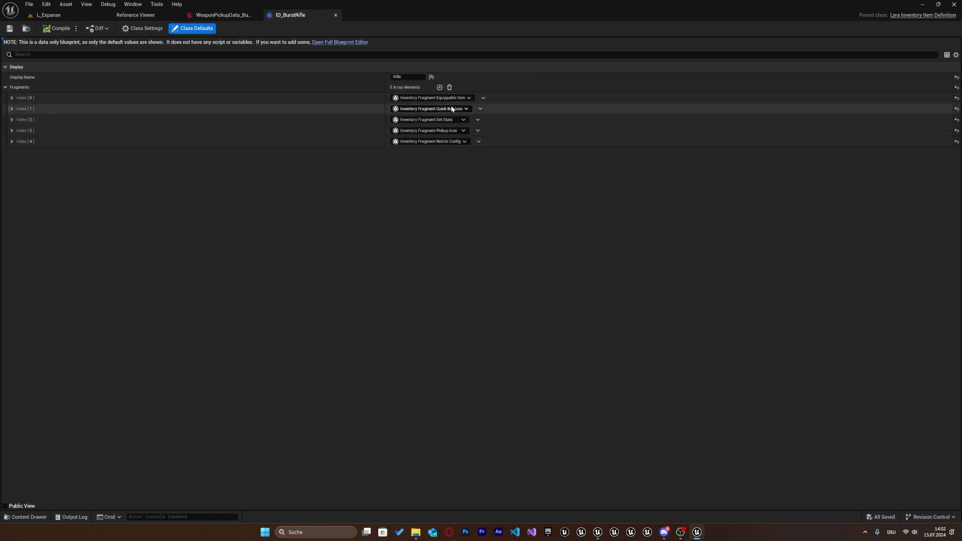
text(Burst)
click(508, 236)
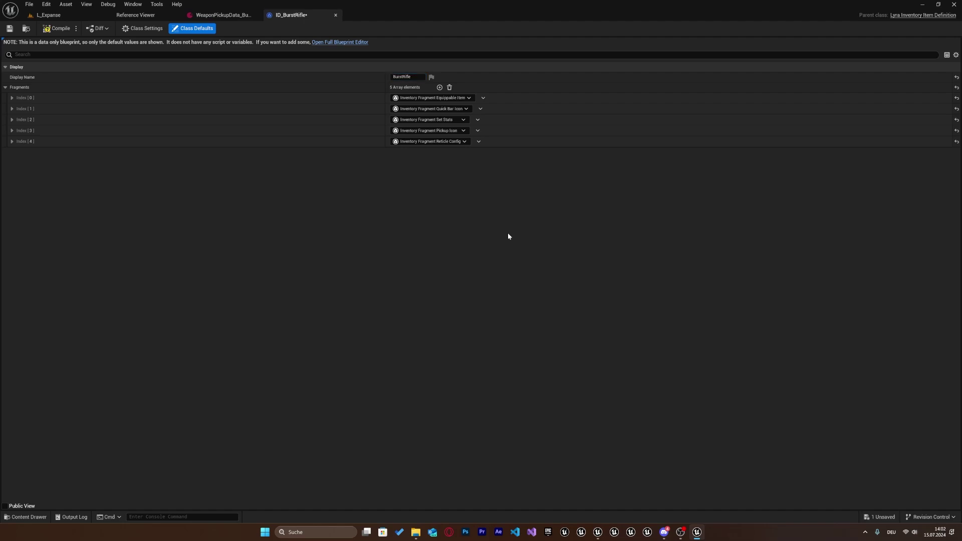
click(12, 119)
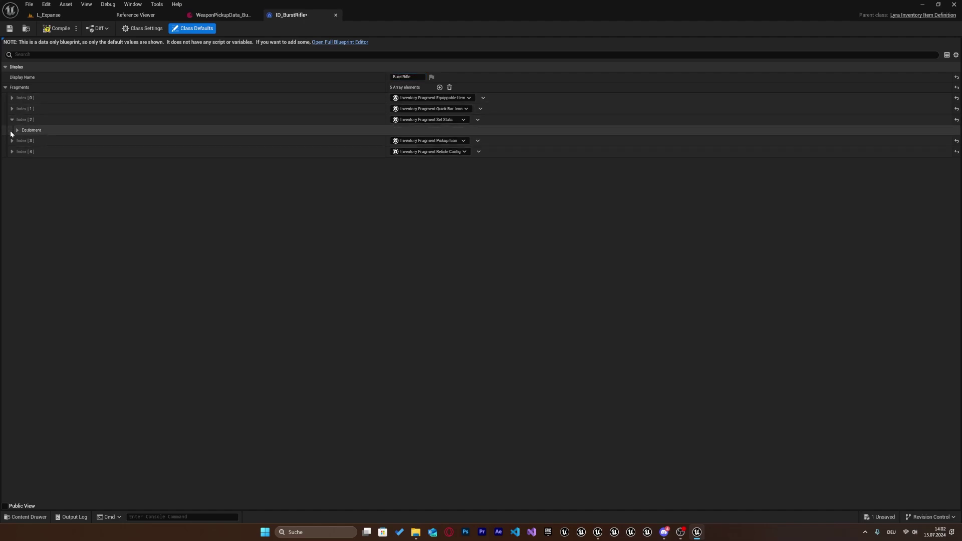
click(18, 131)
click(23, 140)
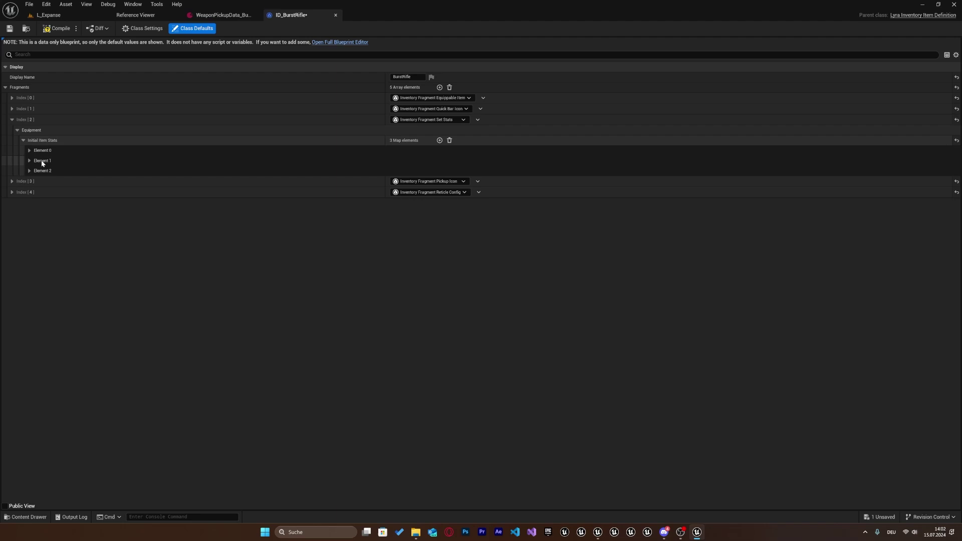
click(11, 182)
click(17, 192)
click(12, 245)
click(17, 254)
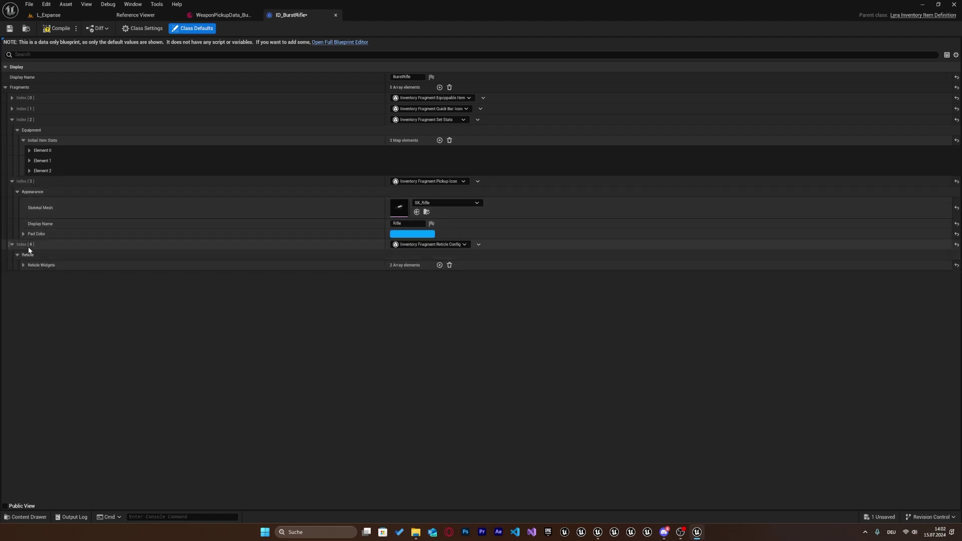
click(23, 234)
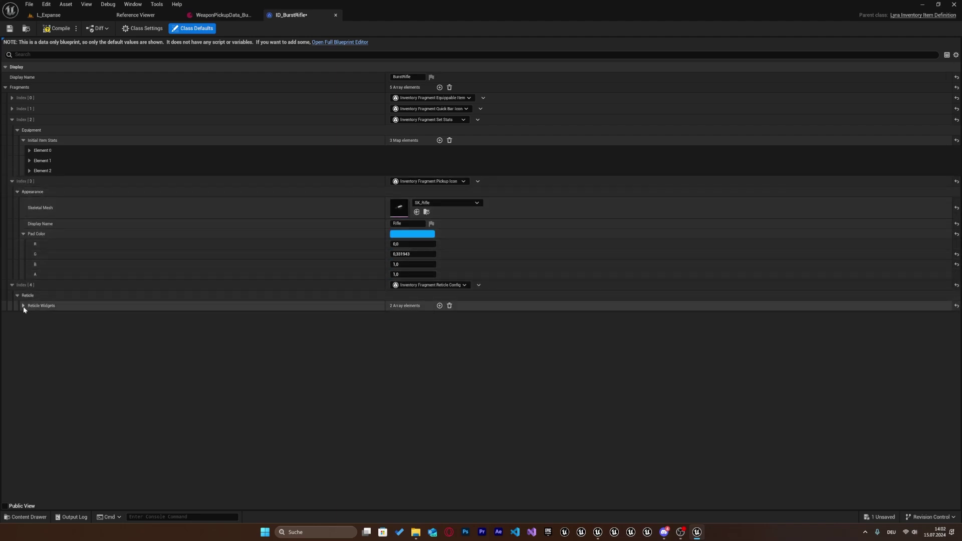
click(23, 306)
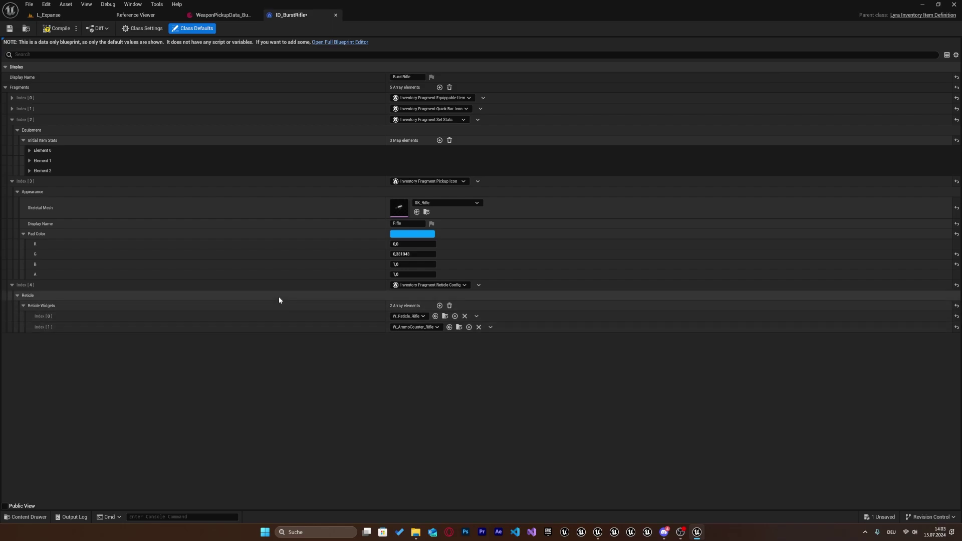
Inspect the quick bar icon, Equipment Definition and magazine/spare ammo stats, then collapse the fragments.
click(12, 109)
click(23, 135)
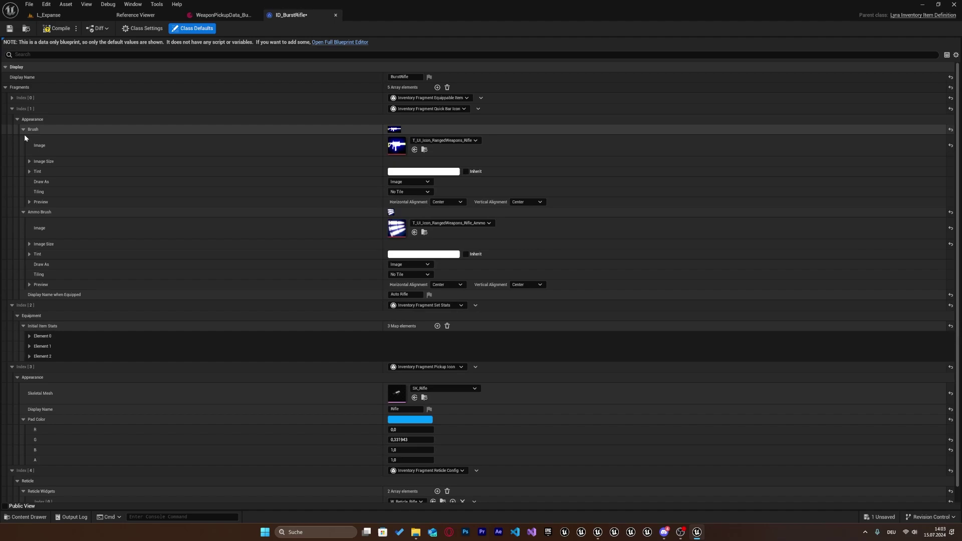
click(15, 97)
click(17, 108)
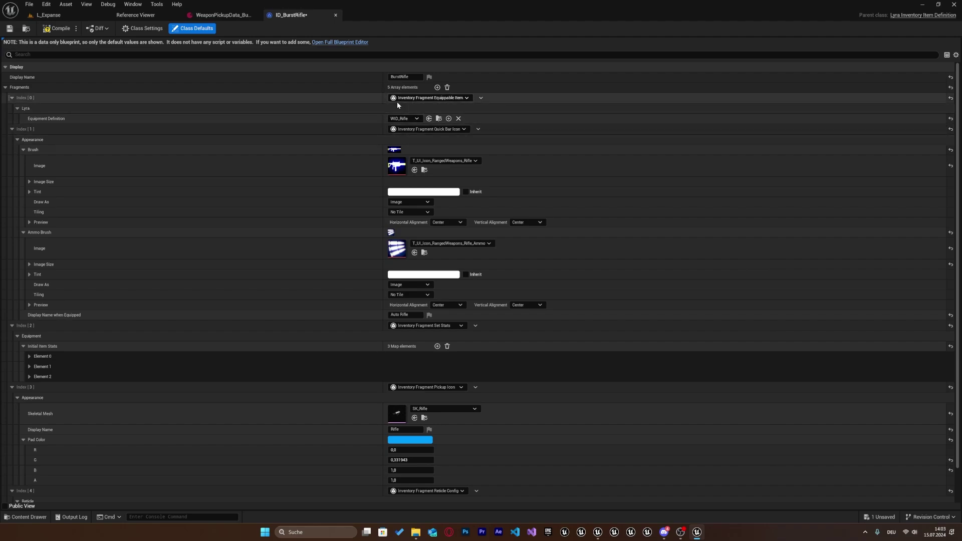
click(12, 128)
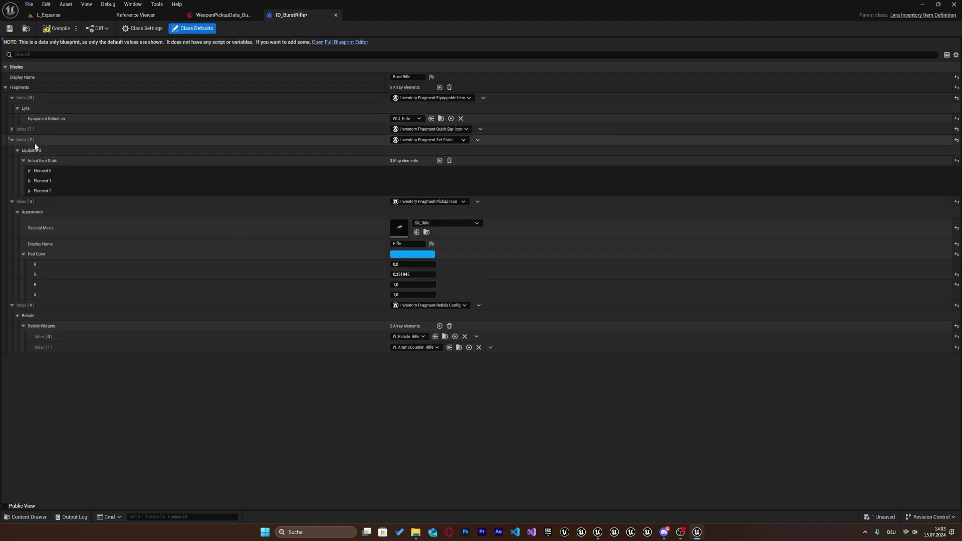
click(29, 171)
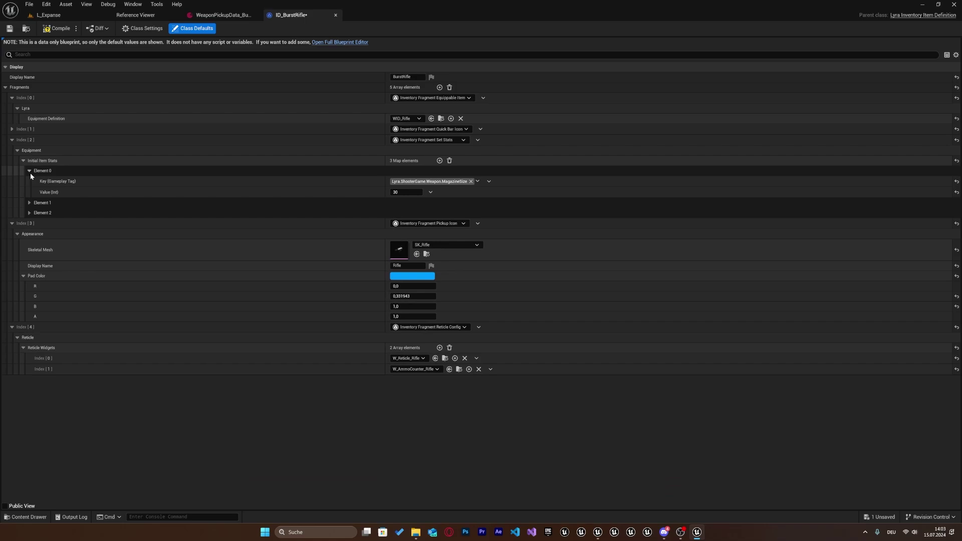
click(26, 202)
click(27, 234)
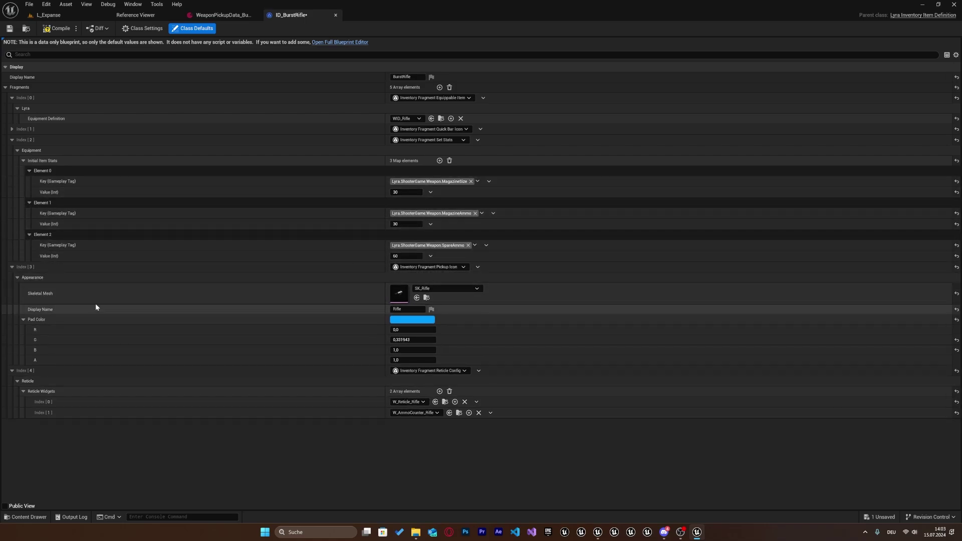
click(11, 267)
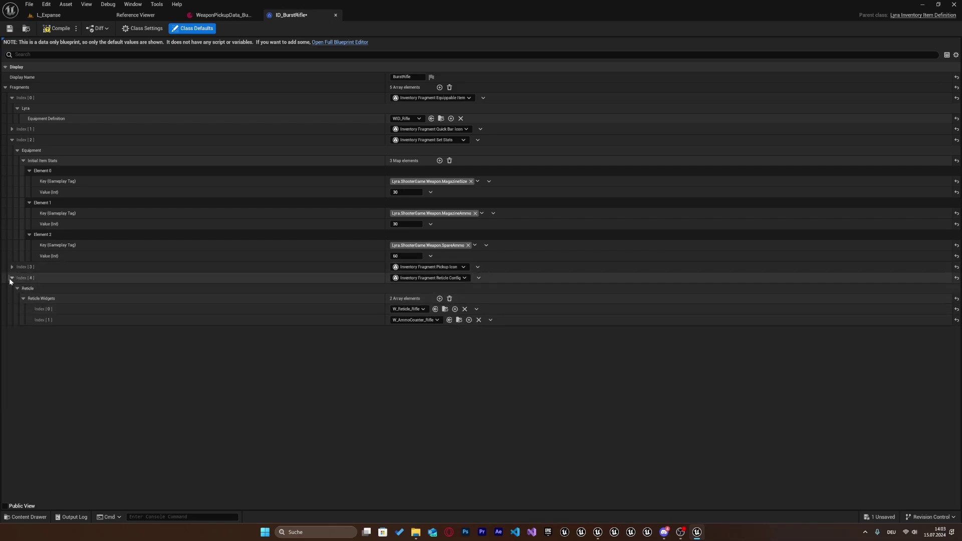
click(10, 278)
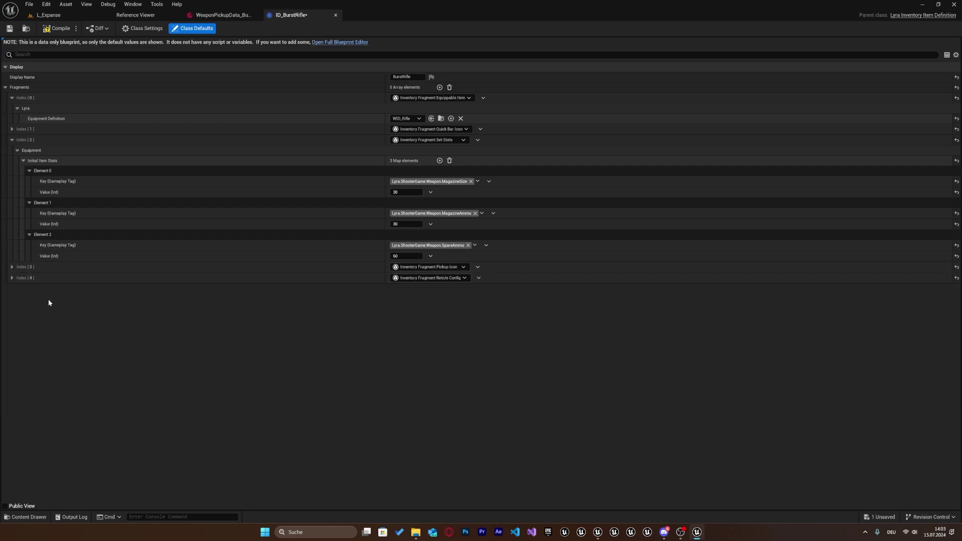
click(11, 140)
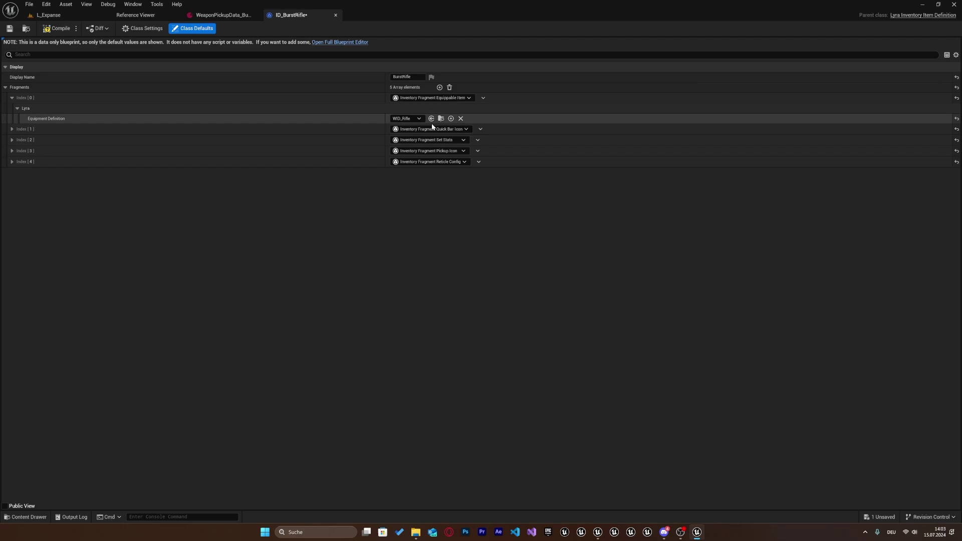
Assign WID_BurstRifle as the item's Equipment Definition.
click(29, 516)
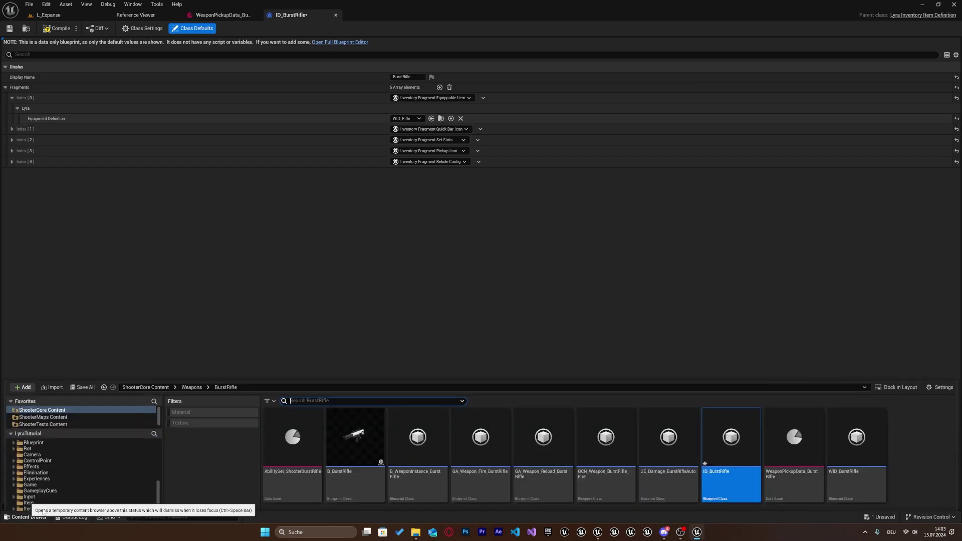
click(881, 445)
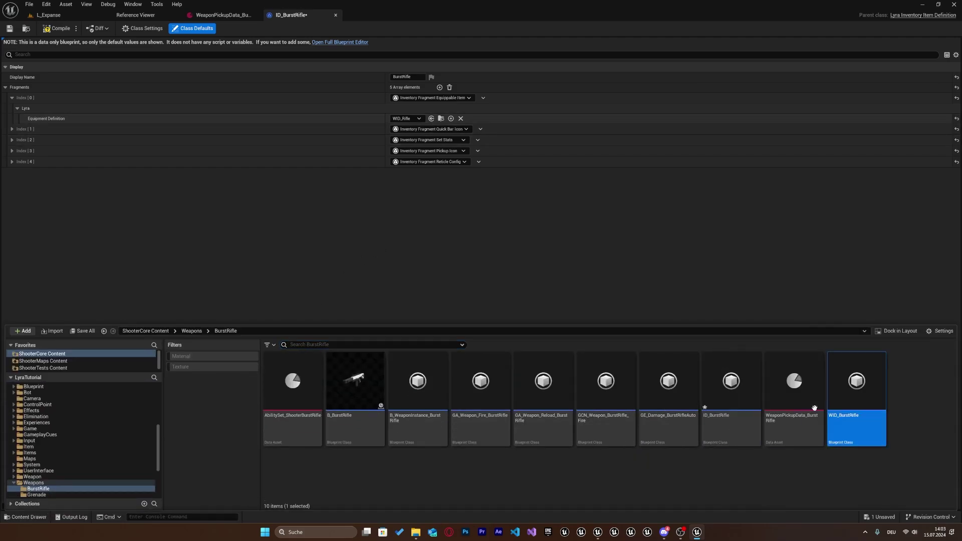
click(431, 118)
click(10, 28)
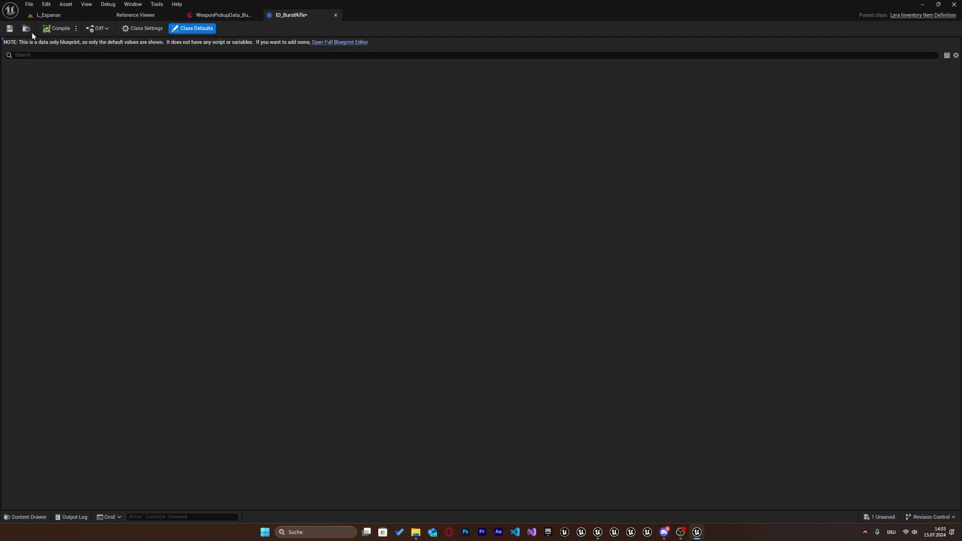
Open WID_BurstRifle, set Instance Type to B_WeaponInstance_BurstRifle, and open that instance asset.
click(445, 118)
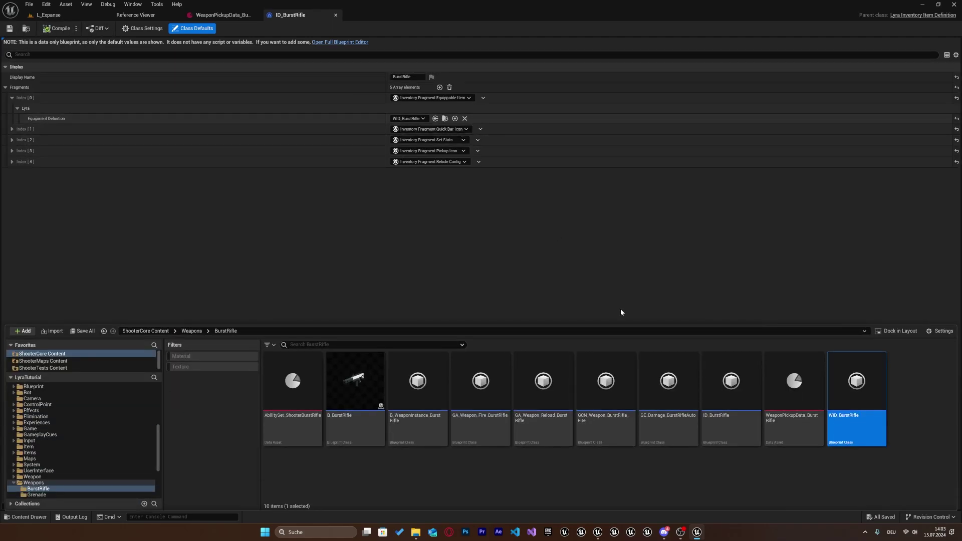
double_click(857, 401)
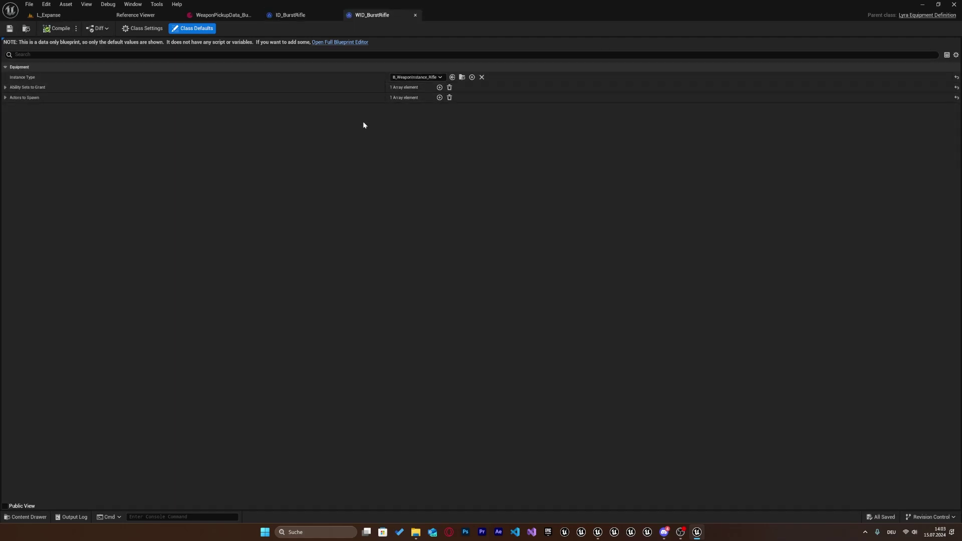
click(37, 515)
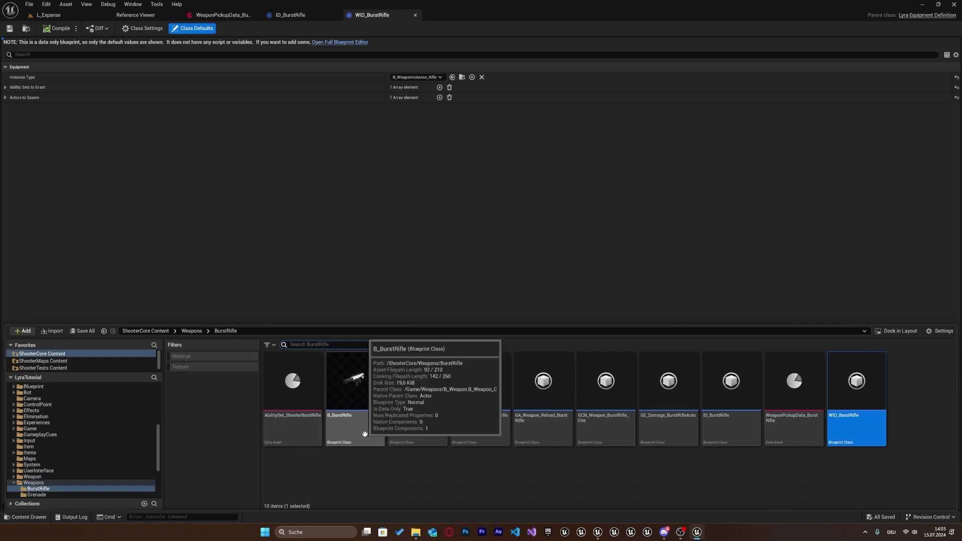
click(422, 428)
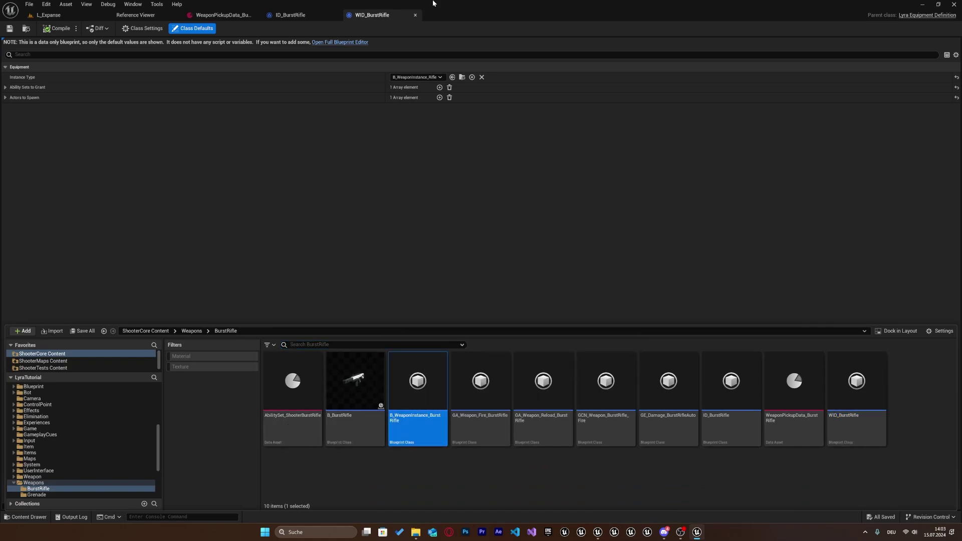
click(453, 77)
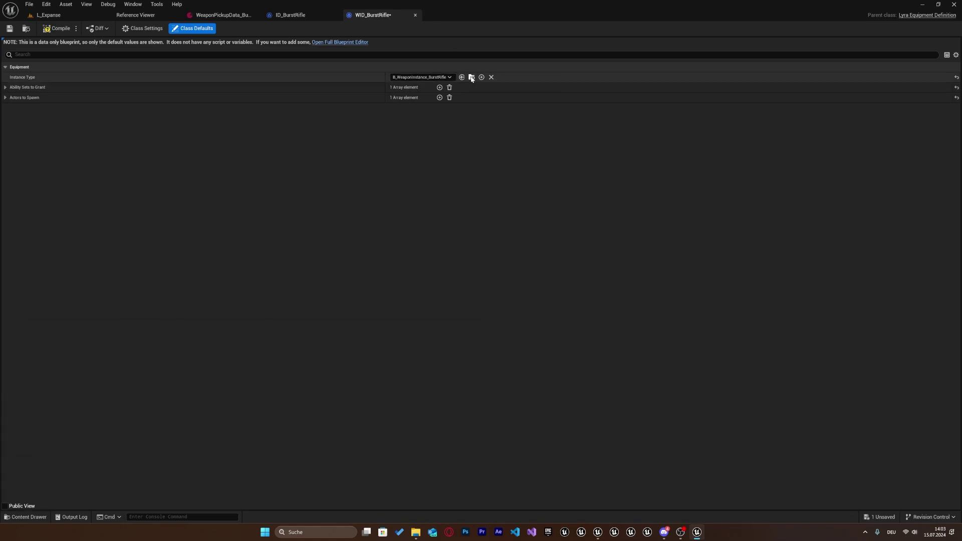
click(471, 77)
double_click(415, 354)
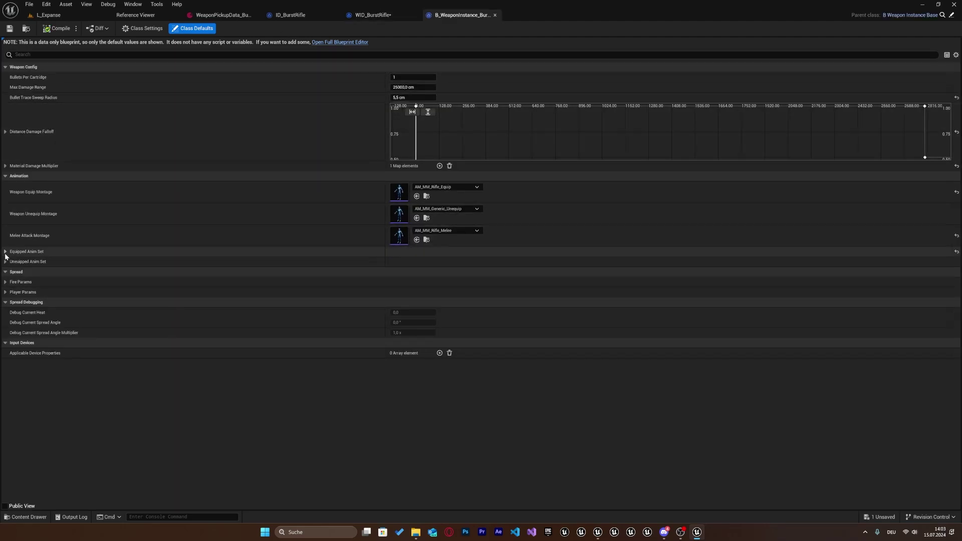
click(5, 252)
click(12, 262)
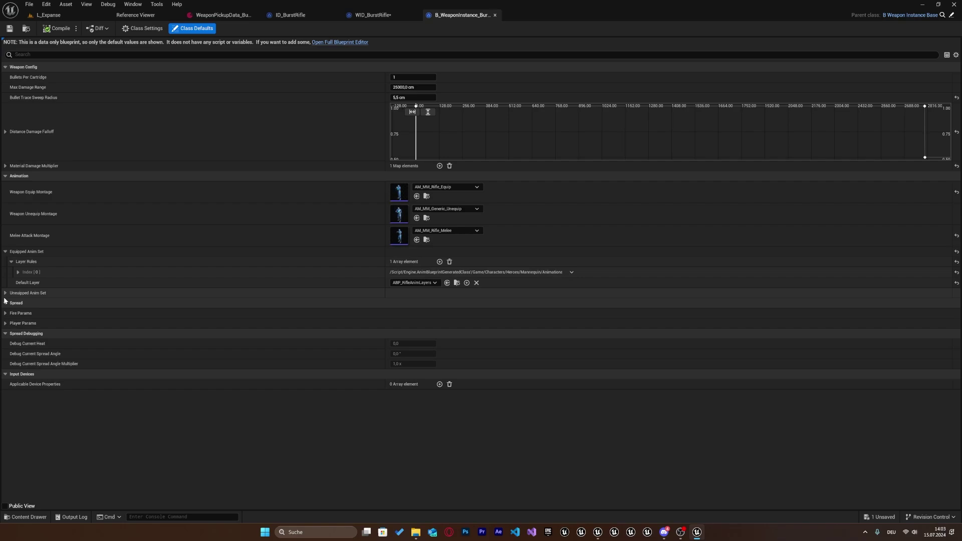
click(5, 293)
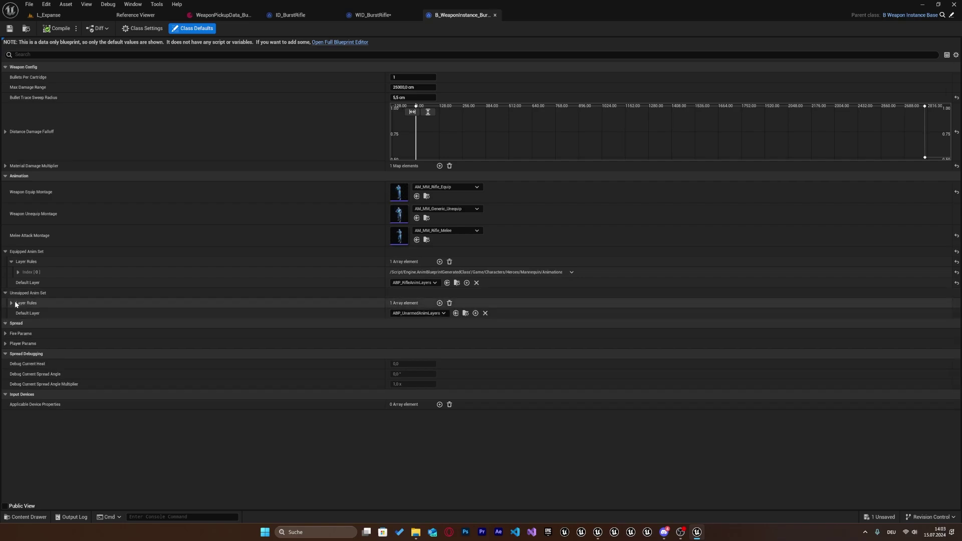
click(11, 303)
click(18, 313)
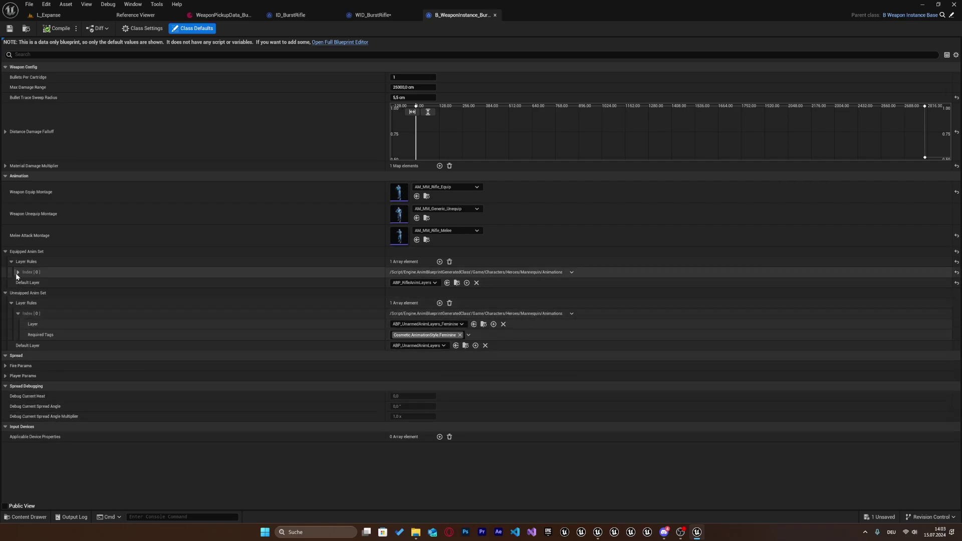
click(17, 272)
click(15, 386)
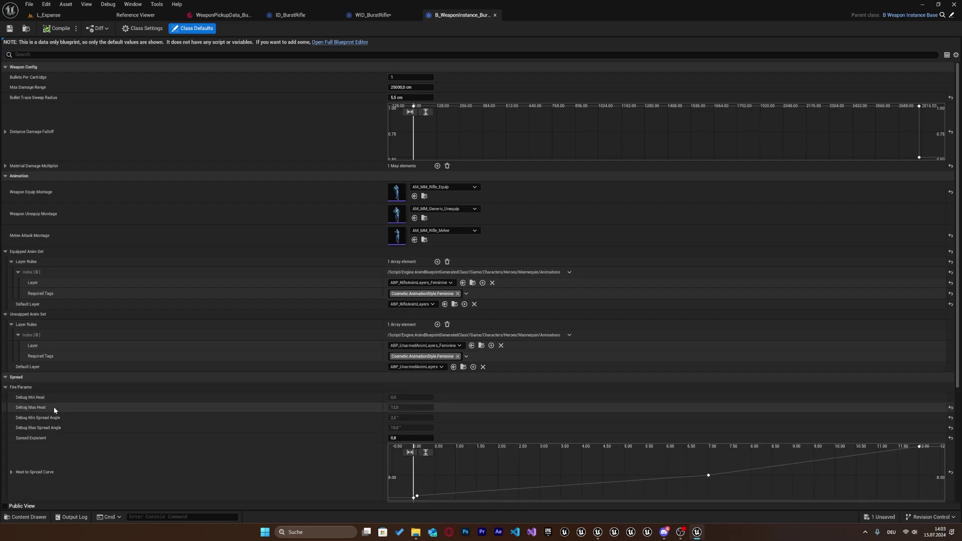
scroll(56, 404, down, 5)
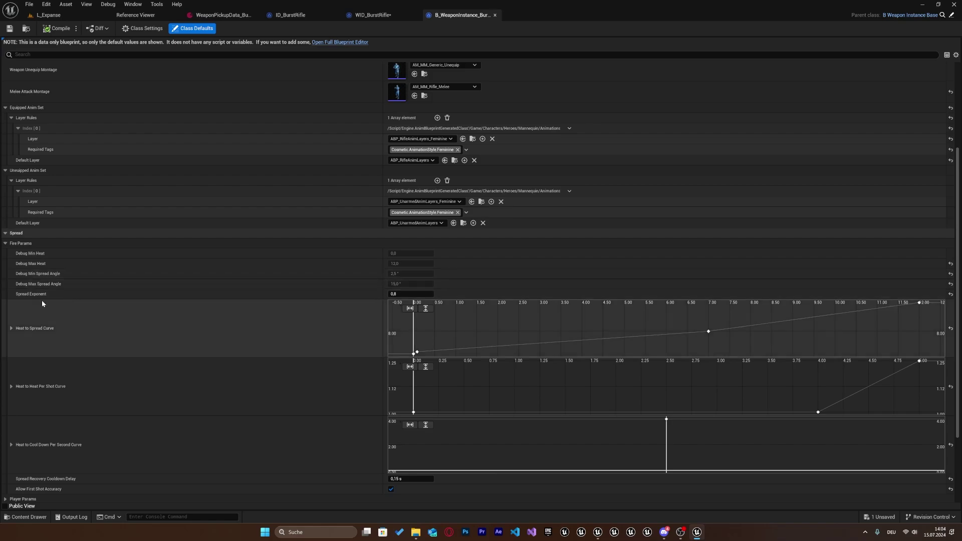
scroll(301, 306, down, 2)
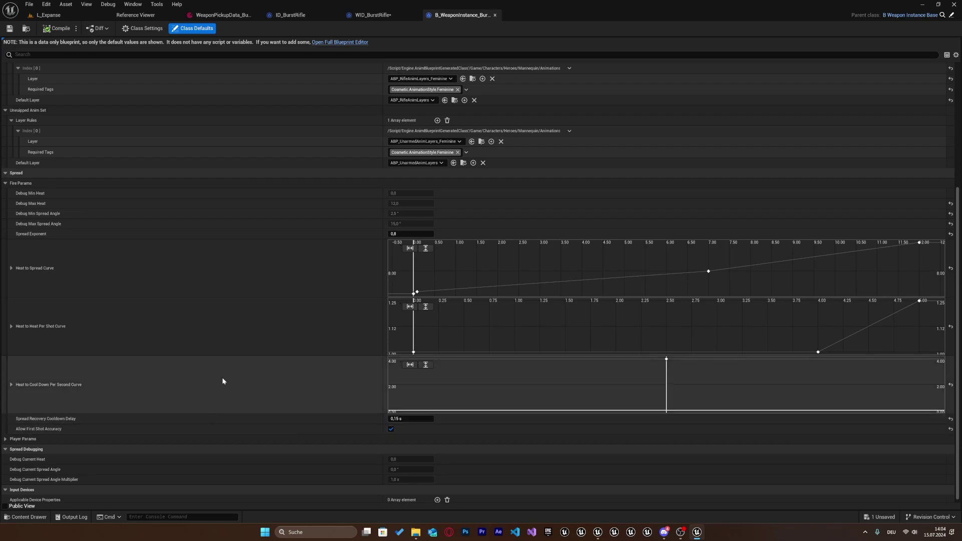
scroll(235, 250, up, 4)
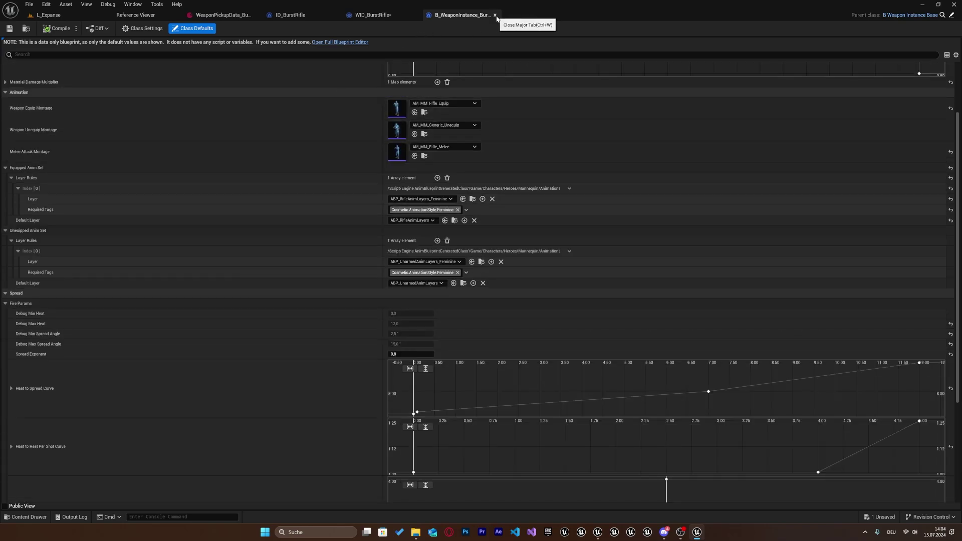
Close the instance editor, save WID_BurstRifle, and grant AbilitySet_ShooterBurstRifle instead of the rifle set.
click(495, 16)
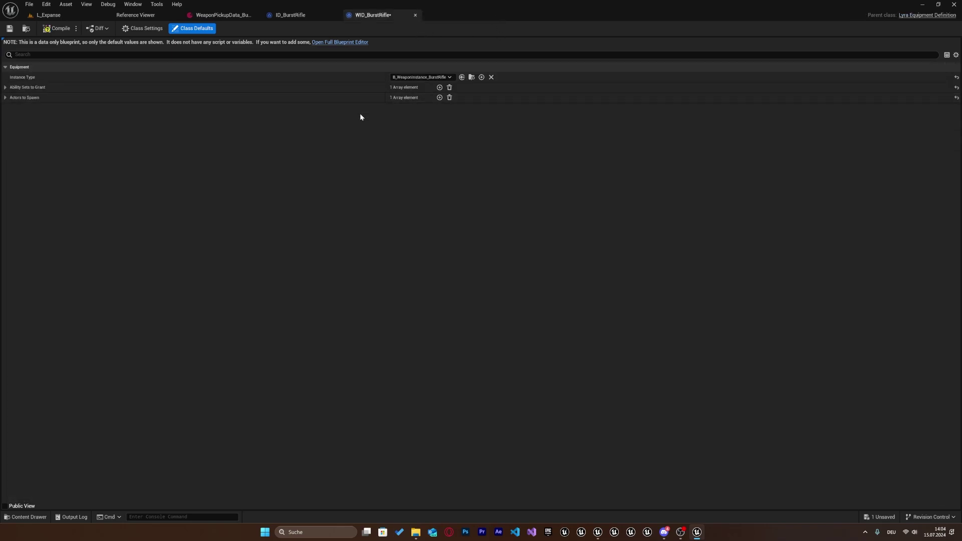
click(10, 30)
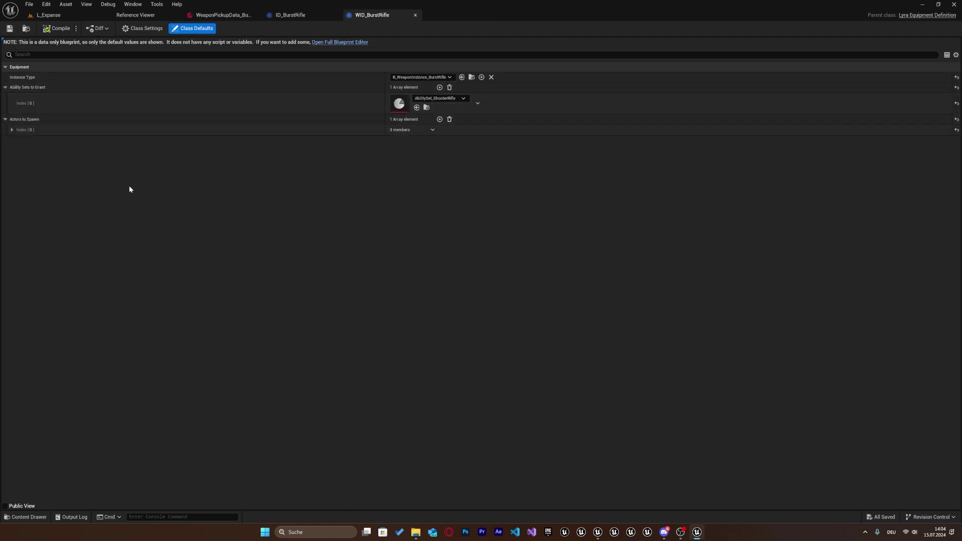
click(25, 517)
click(292, 384)
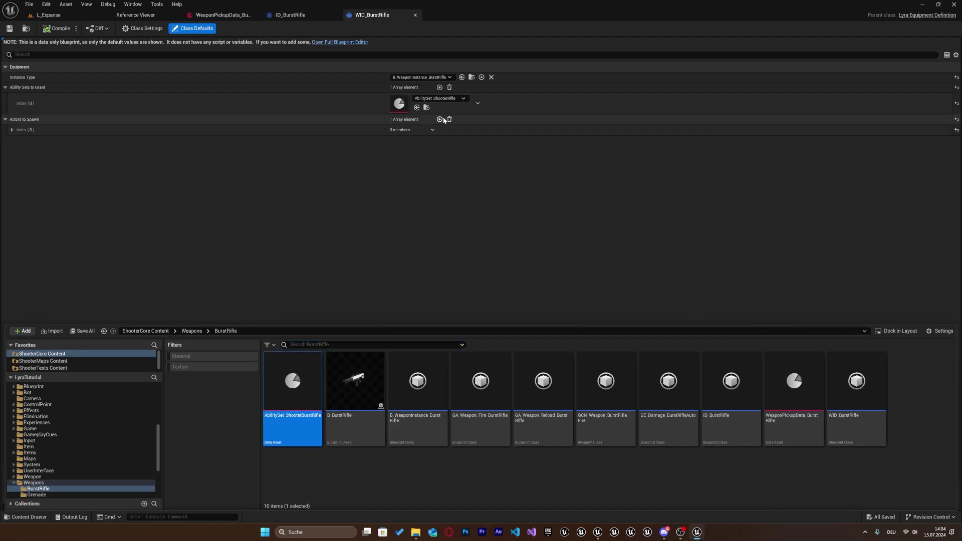
click(416, 108)
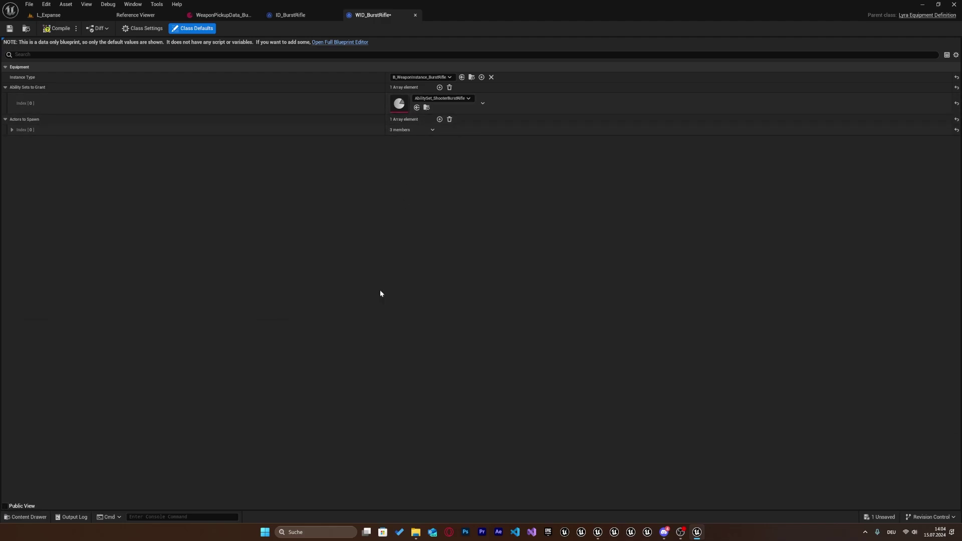
Set B_BurstRifle as the Actor to Spawn and commit its attach socket name.
click(13, 130)
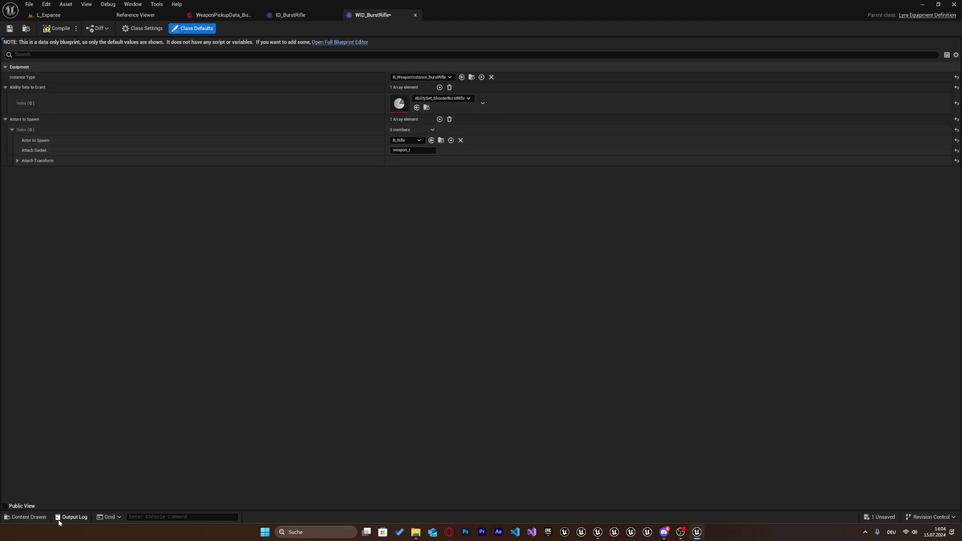
click(28, 517)
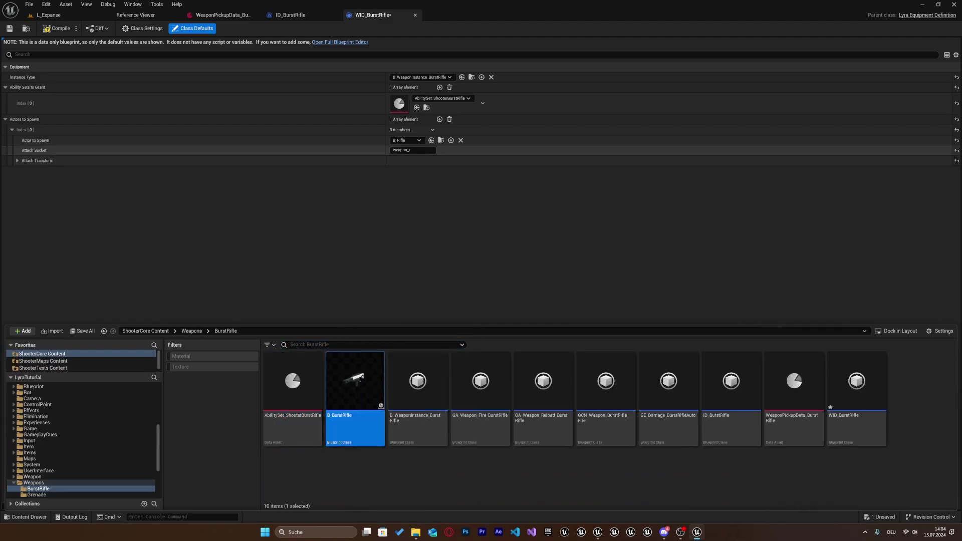
drag(355, 386, 432, 143)
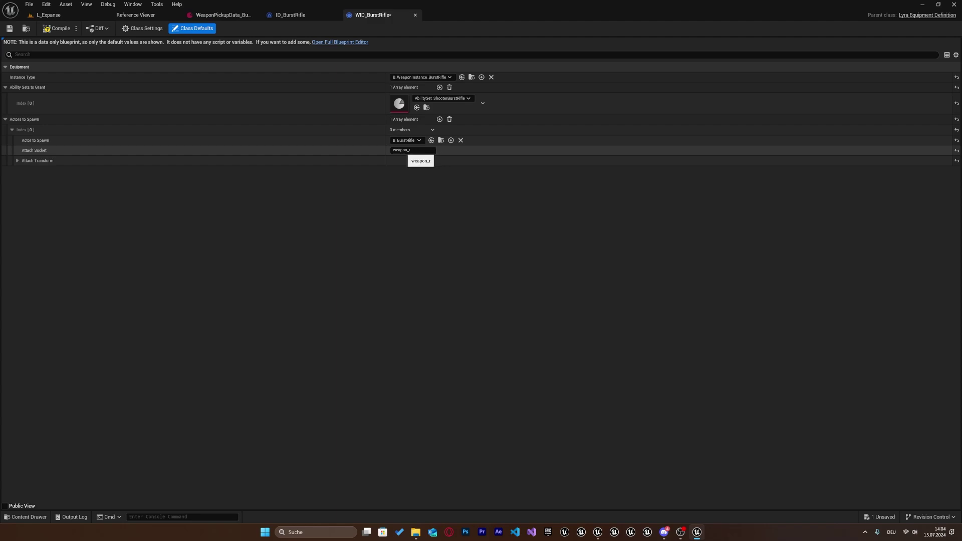
click(412, 150)
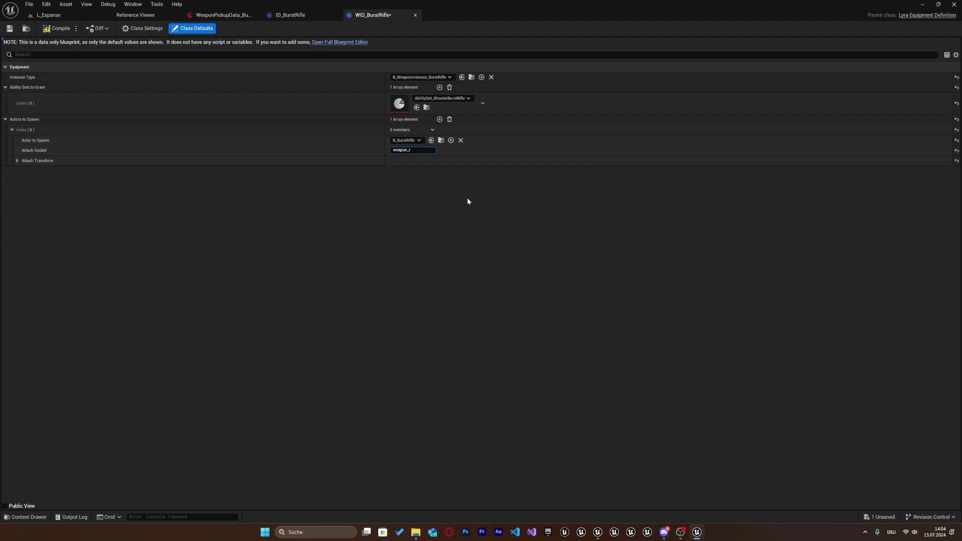
key(Return)
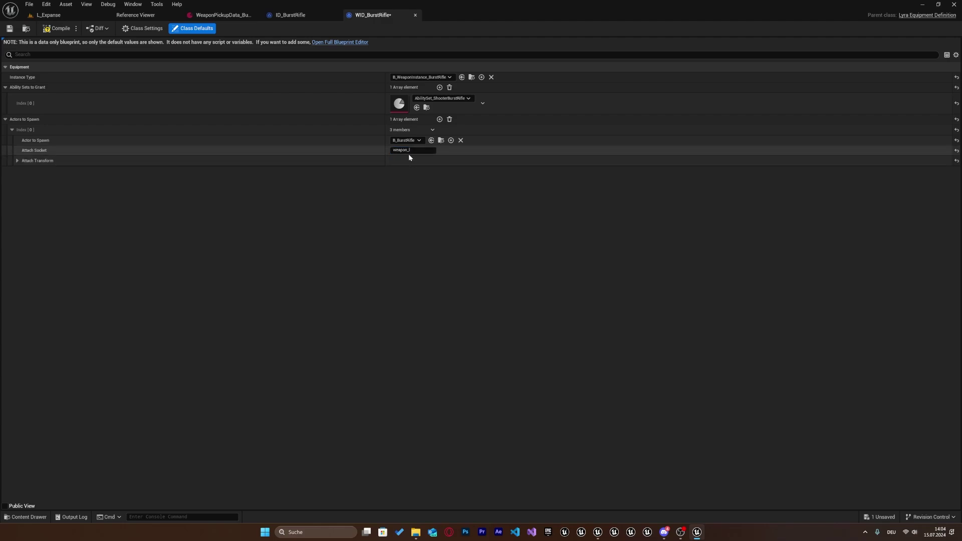
double_click(398, 103)
Make GA_Weapon_Fire_BurstRifle the ability set's first granted ability.
click(12, 87)
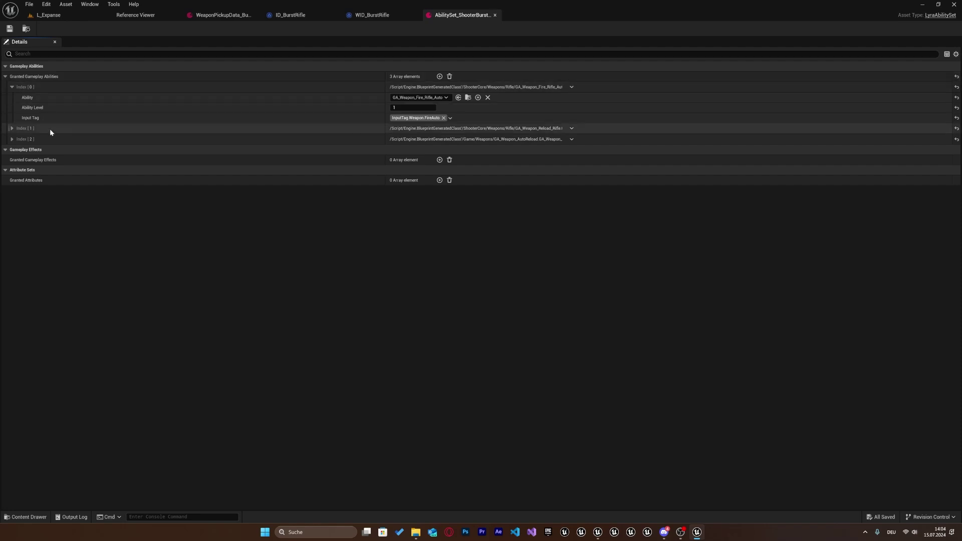
click(11, 128)
click(11, 170)
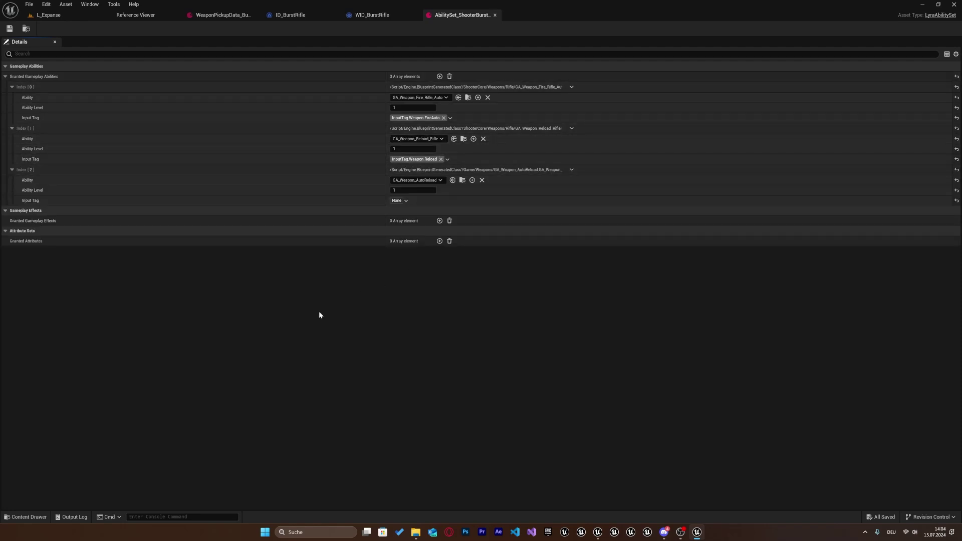
click(28, 517)
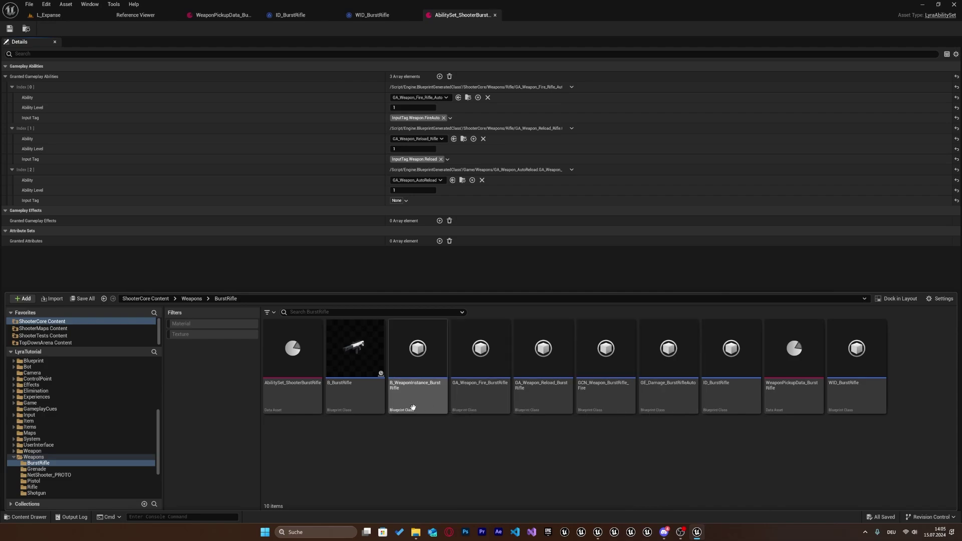
click(475, 407)
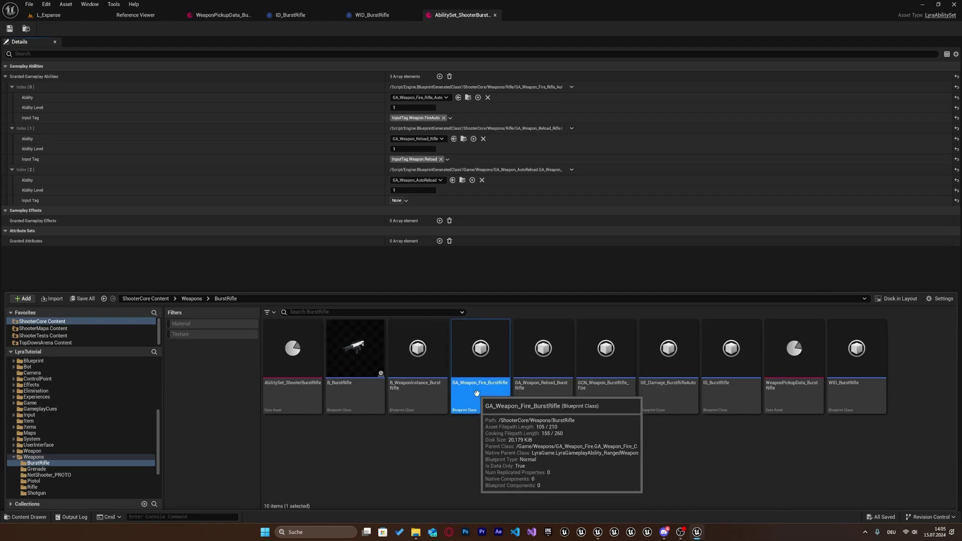
click(458, 97)
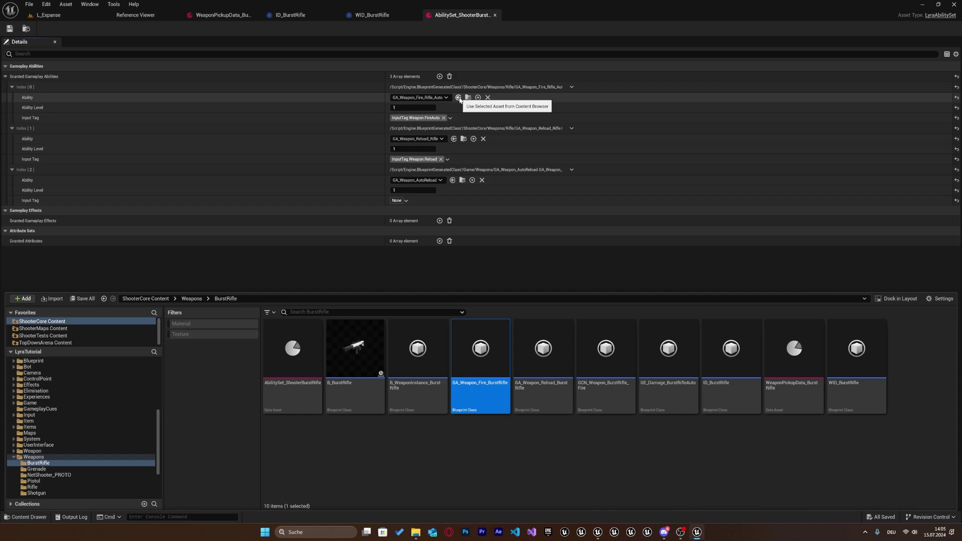
Make GA_Weapon_Reload_BurstRifle the second granted ability and save the ability set.
click(25, 516)
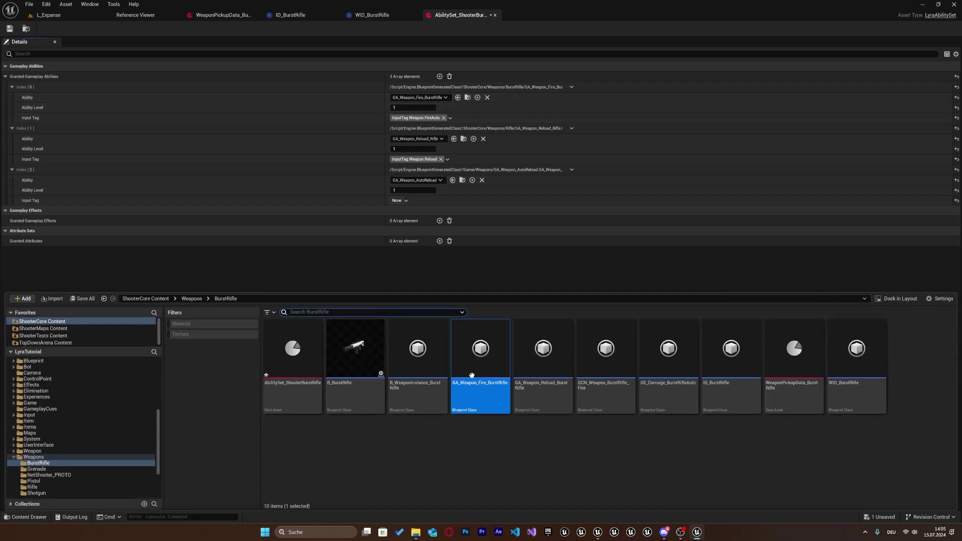
drag(535, 411, 421, 139)
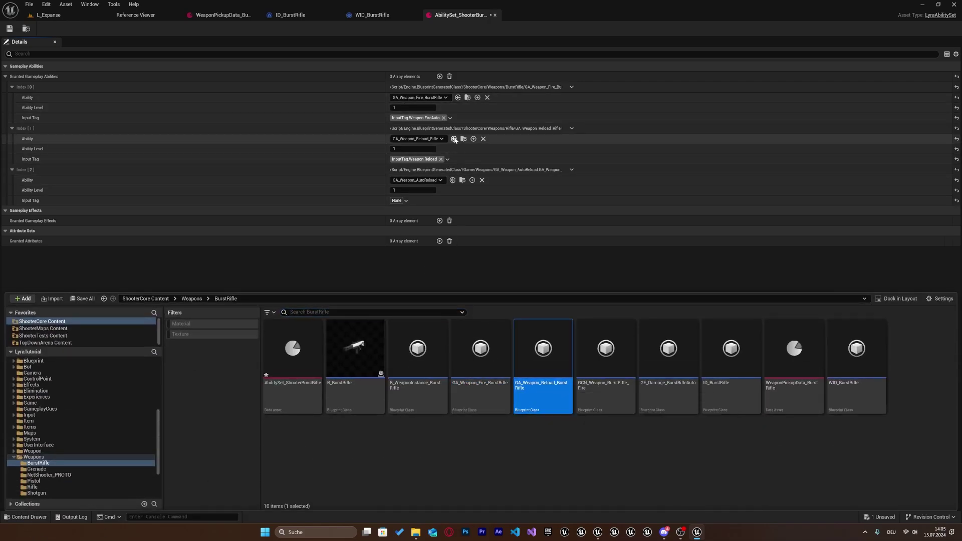
key(ctrl+s)
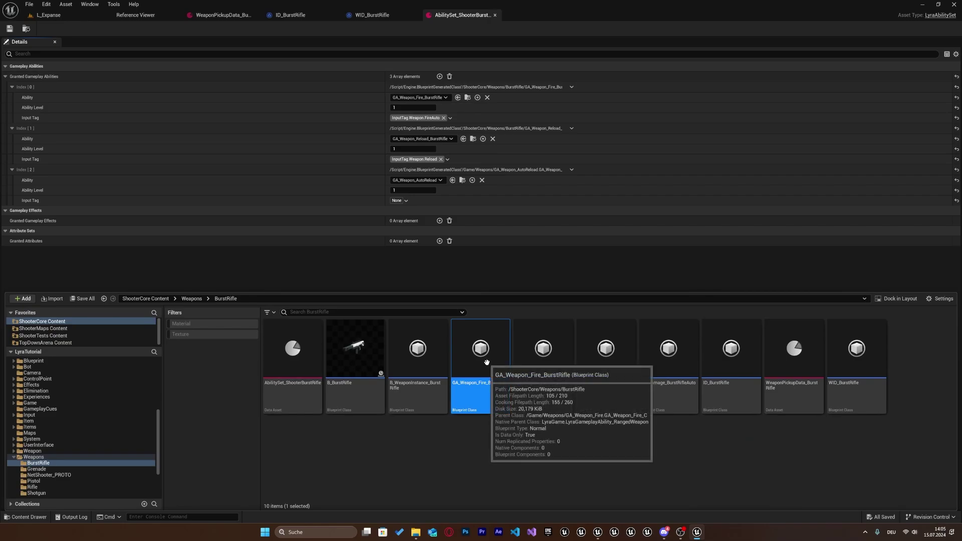
double_click(487, 362)
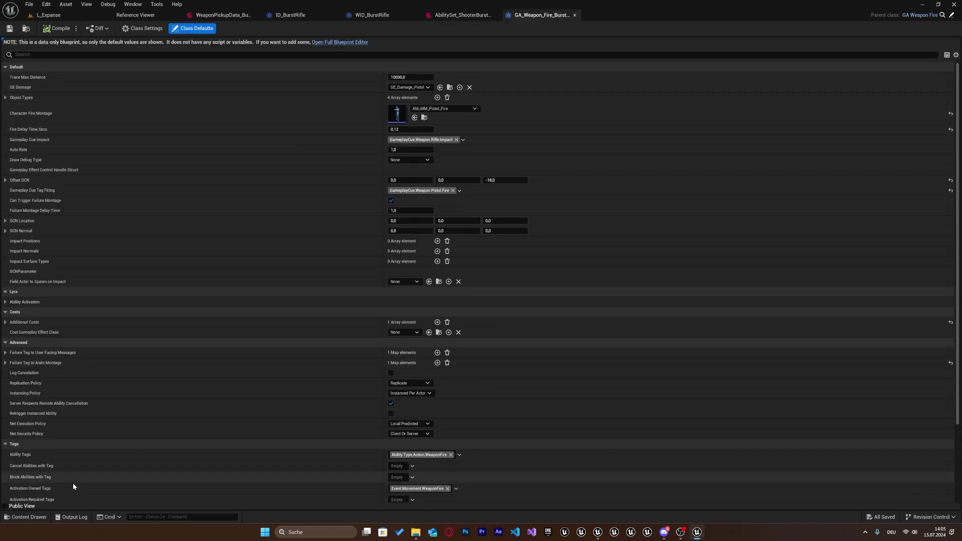
Set the fire ability's GE Damage to GE_Damage_BurstRifleAuto and save the blueprint.
click(26, 518)
click(570, 480)
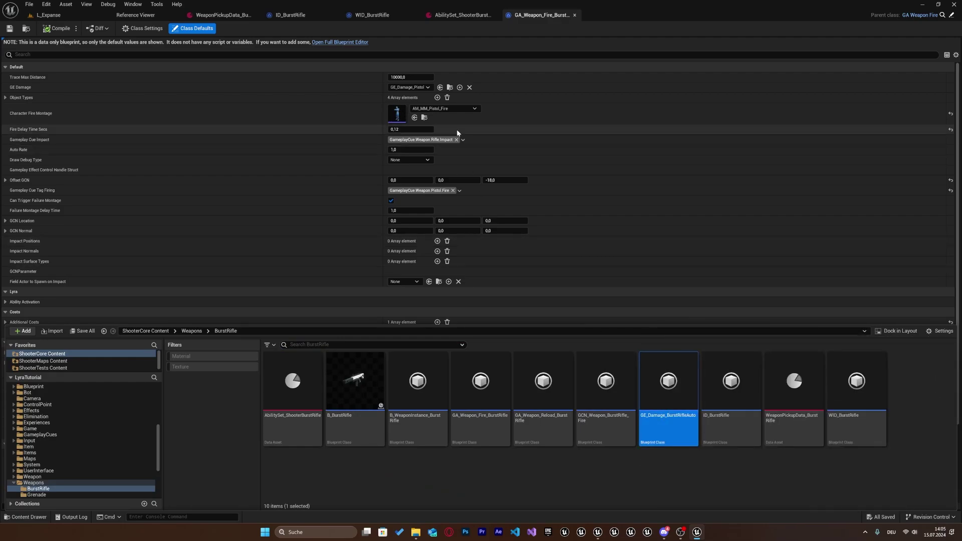
drag(668, 386, 416, 88)
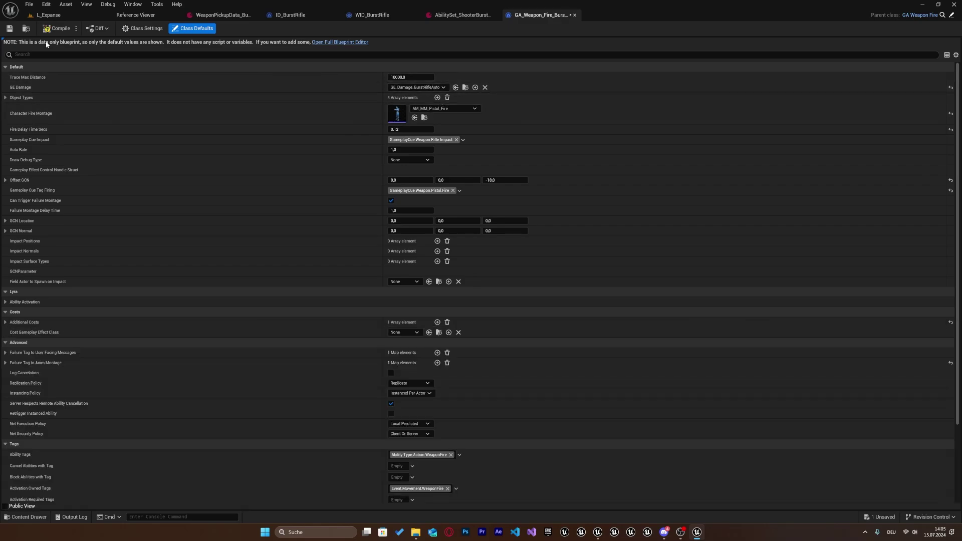
click(9, 29)
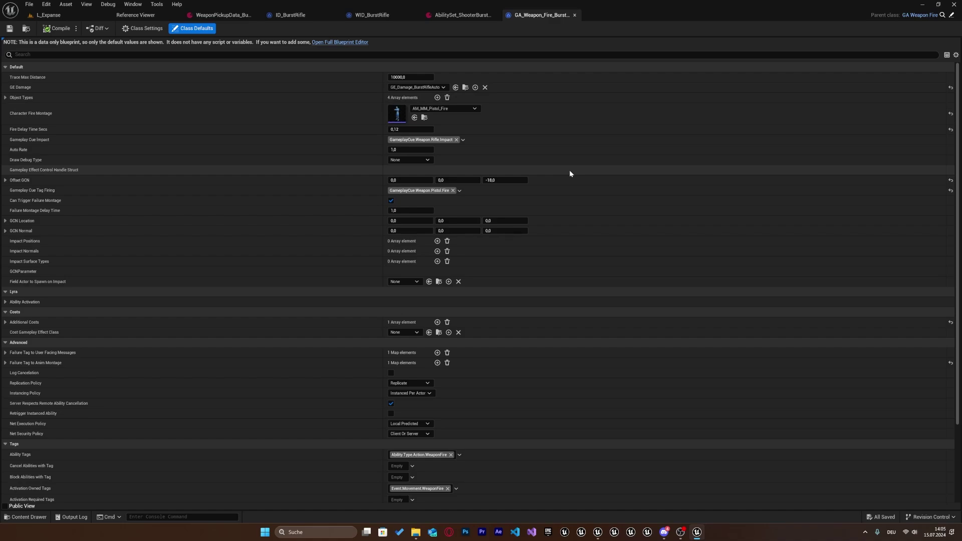
Close the three asset editor tabs no longer needed.
click(256, 15)
click(256, 15)
click(256, 16)
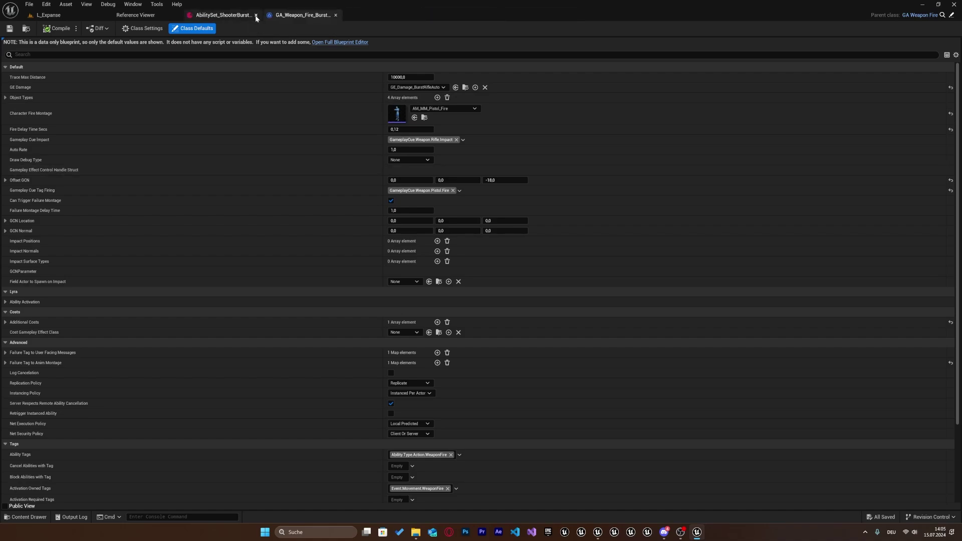
click(255, 15)
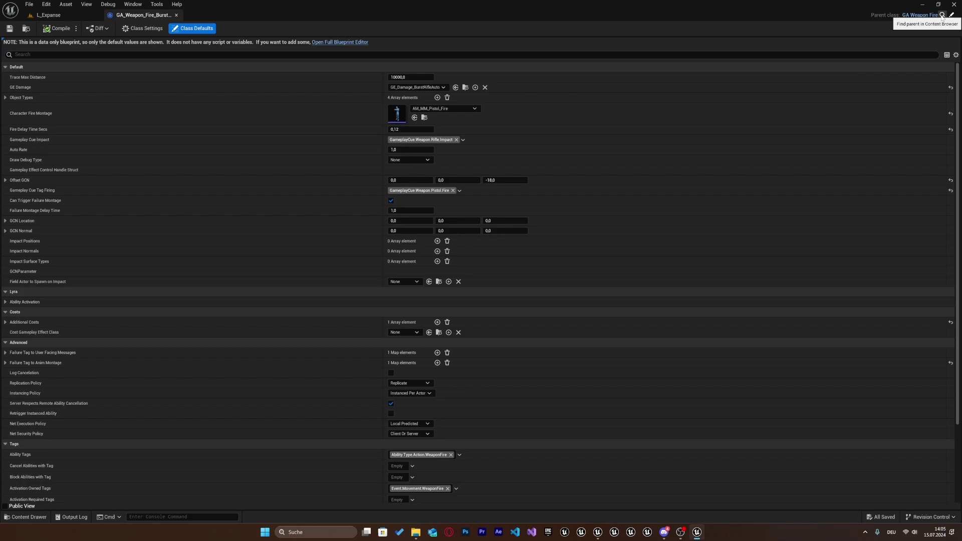
Duplicate GA_Weapon_Fire in Weapons as GA_Weapon_BurstFire and open the new blueprint.
click(941, 15)
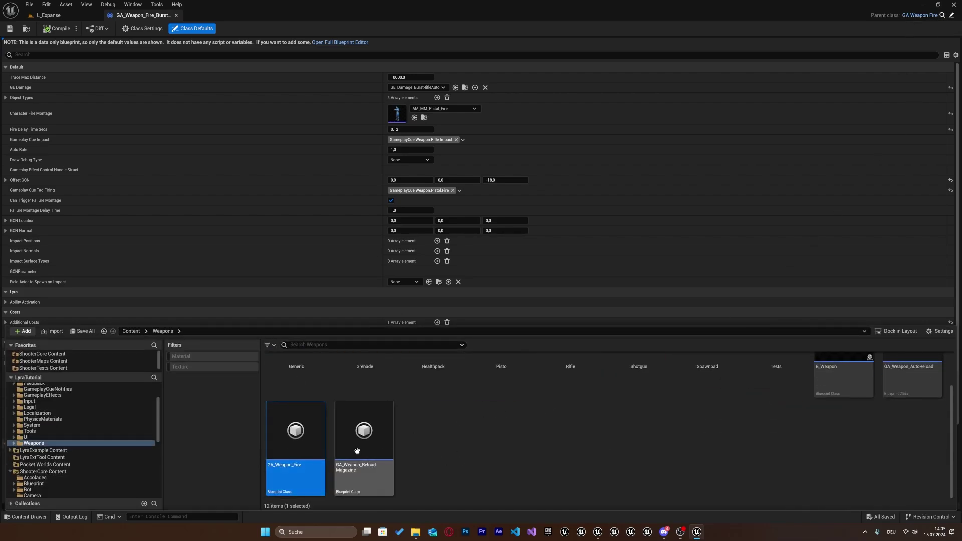
right_click(310, 457)
click(347, 301)
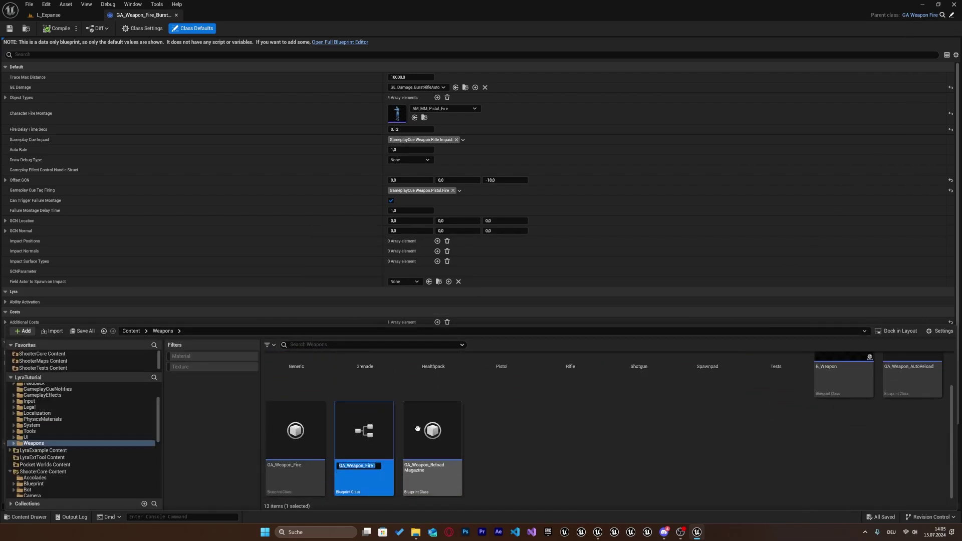
double_click(371, 465)
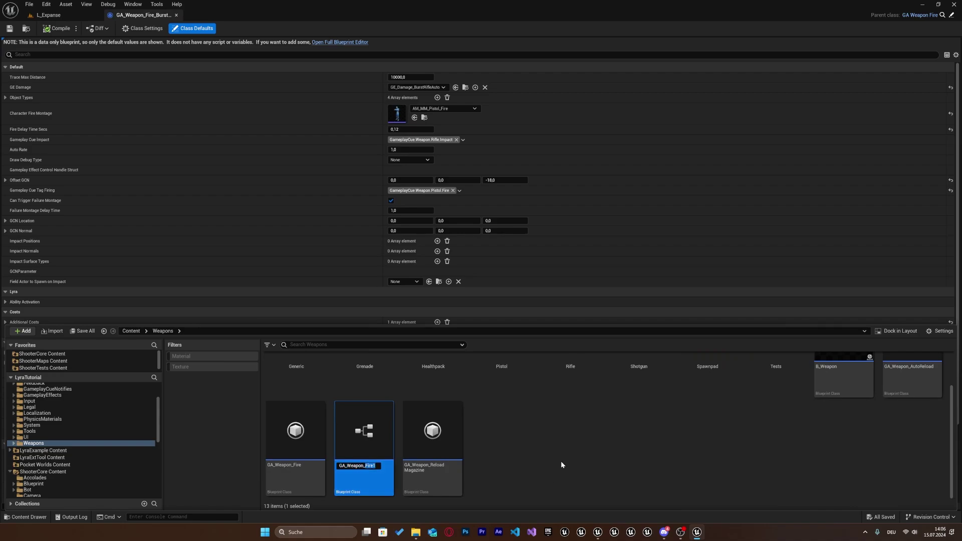
text(BurstFire)
key(Return)
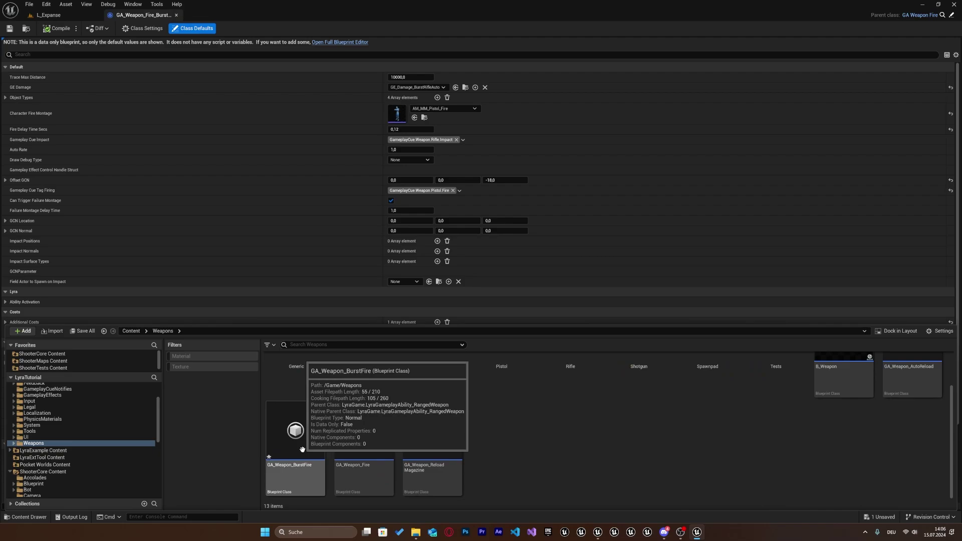
double_click(302, 450)
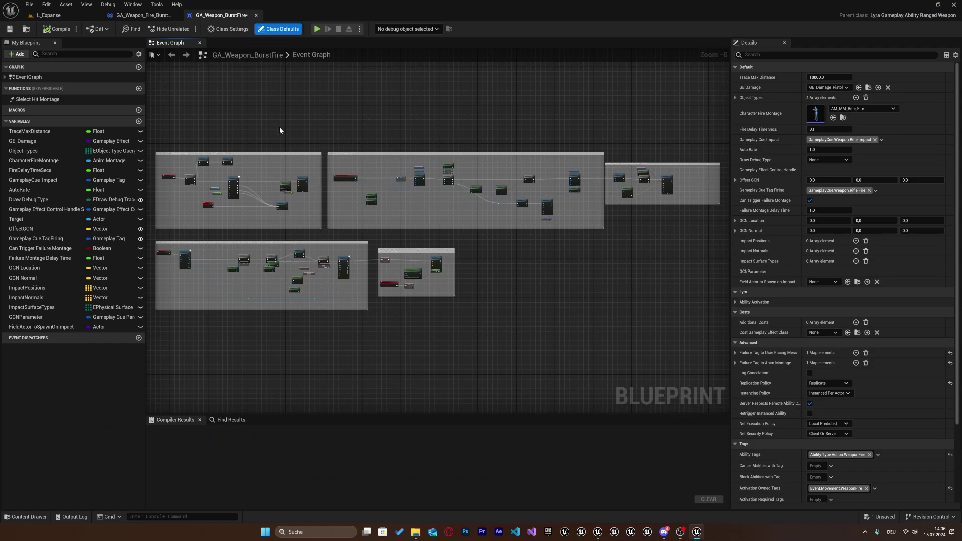
scroll(410, 164, up, 1)
scroll(299, 226, up, 1)
scroll(276, 201, up, 2)
scroll(273, 203, up, 1)
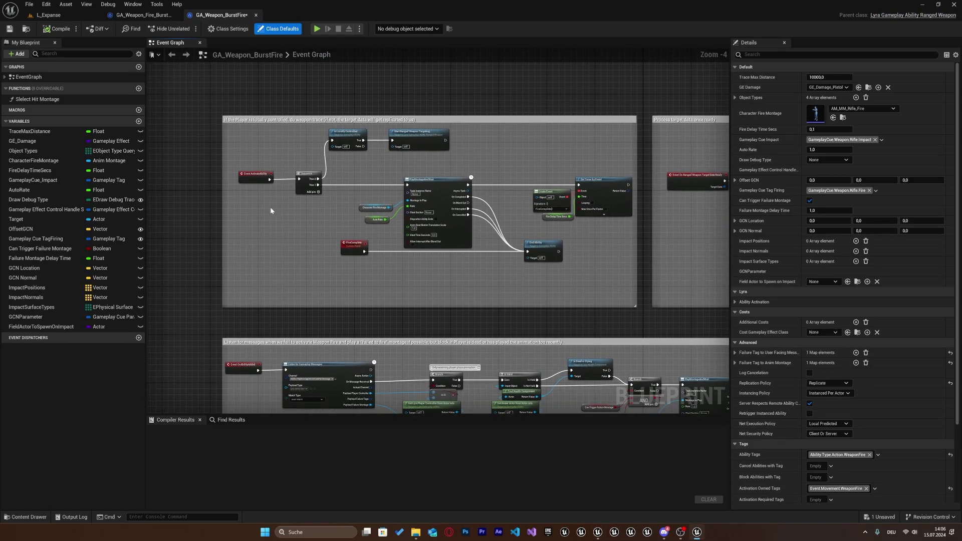
scroll(268, 198, up, 1)
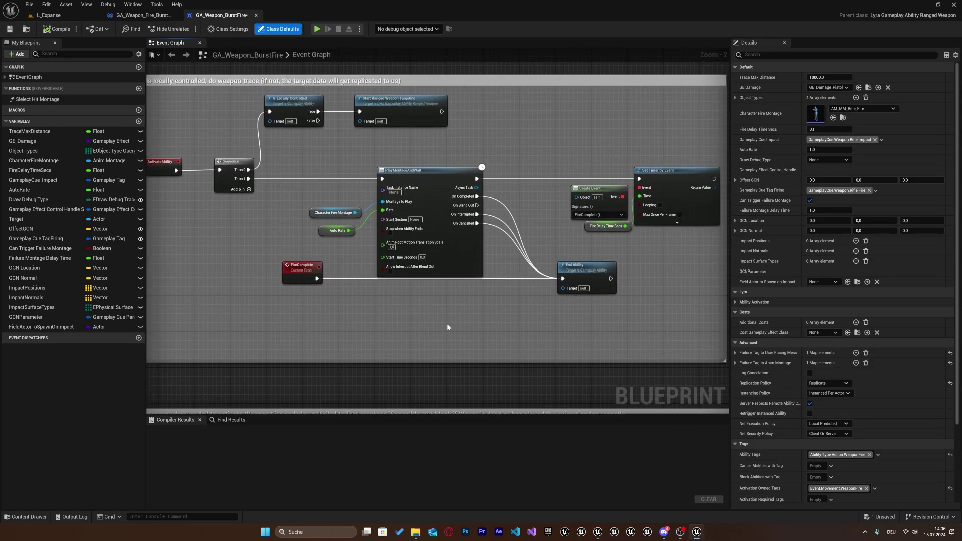
scroll(501, 301, down, 4)
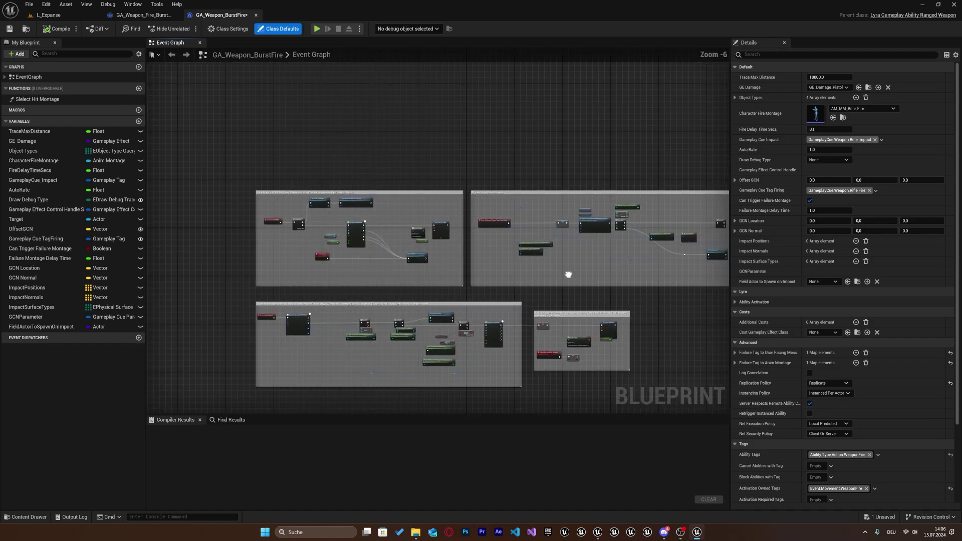
right_drag(570, 275, 446, 251)
scroll(559, 199, up, 2)
scroll(558, 199, up, 1)
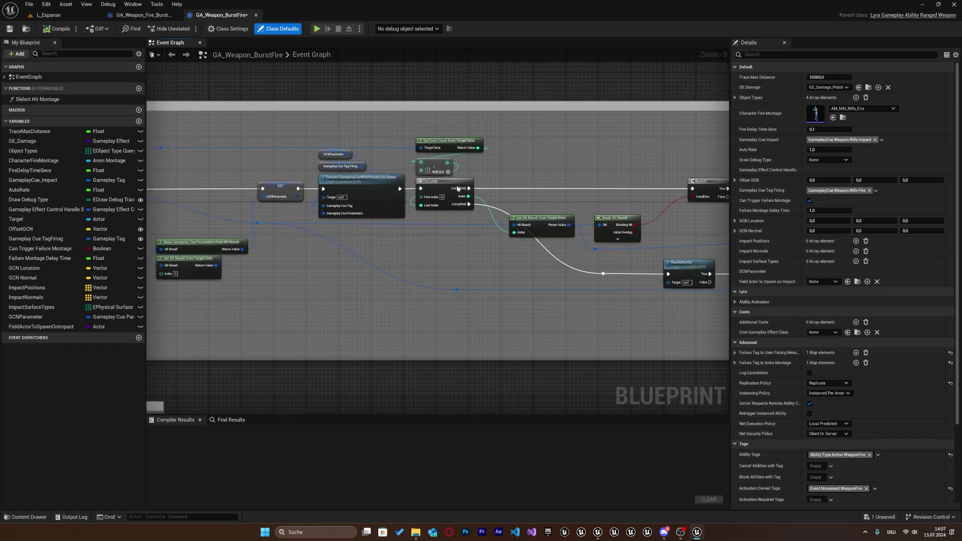
mouse_move(685, 222)
right_down()
mouse_move(387, 218)
mouse_move(191, 189)
right_up()
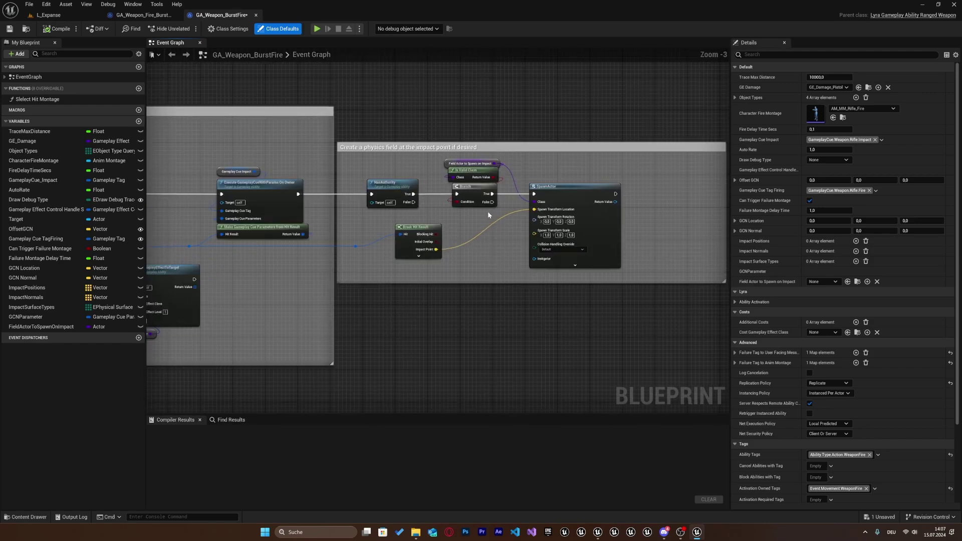
scroll(531, 166, up, 1)
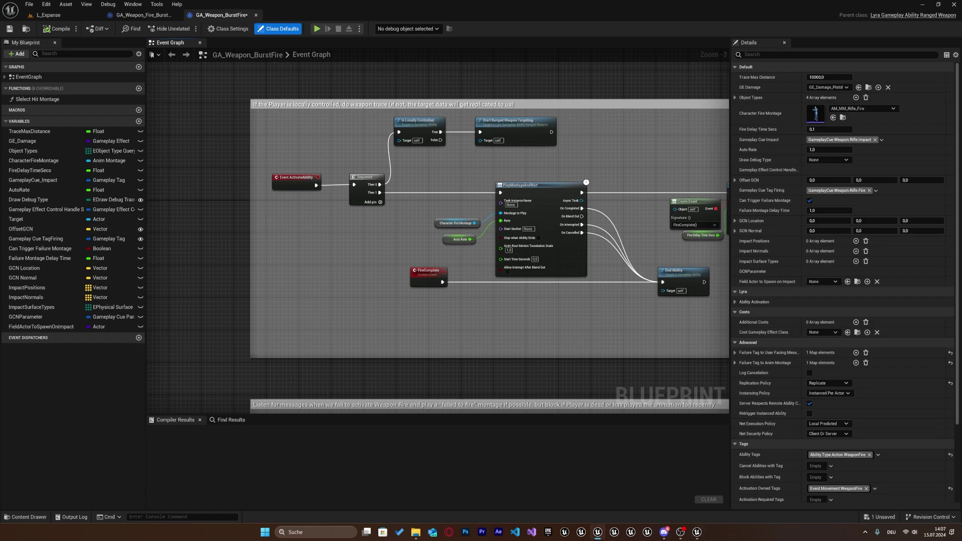
right_drag(625, 257, 506, 288)
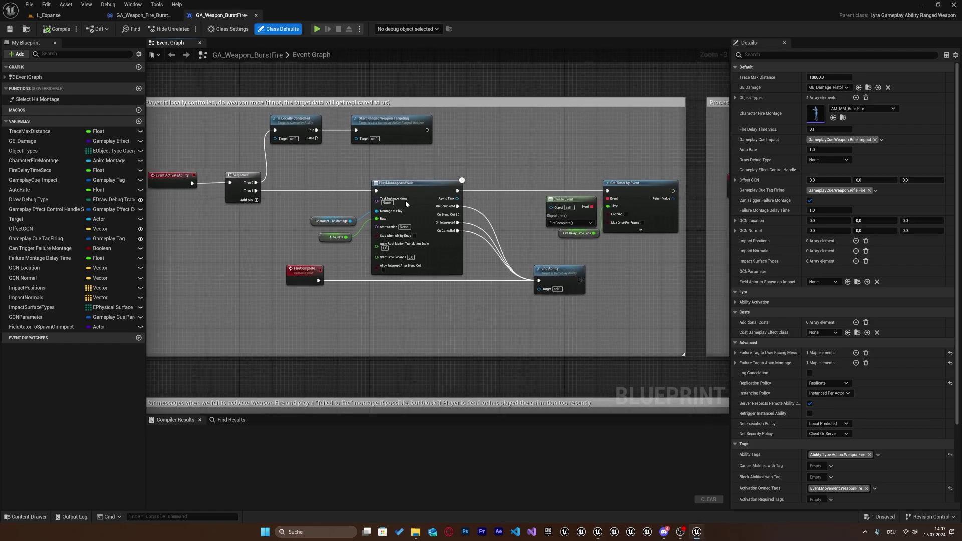
drag(292, 177, 645, 312)
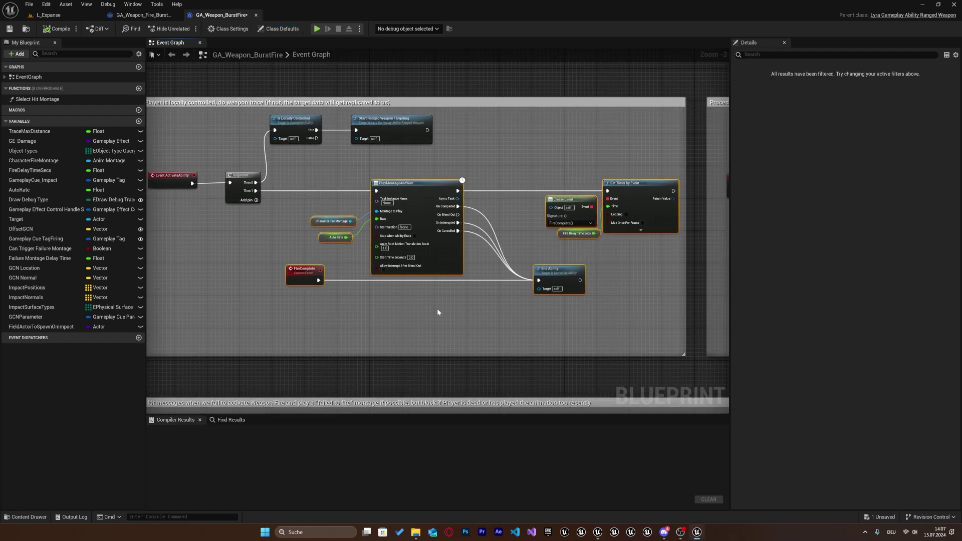
right_drag(298, 231, 396, 244)
Disconnect Sequence Then 1 from PlayMontageAndWait and move the event and targeting nodes out of the comment.
click(390, 237)
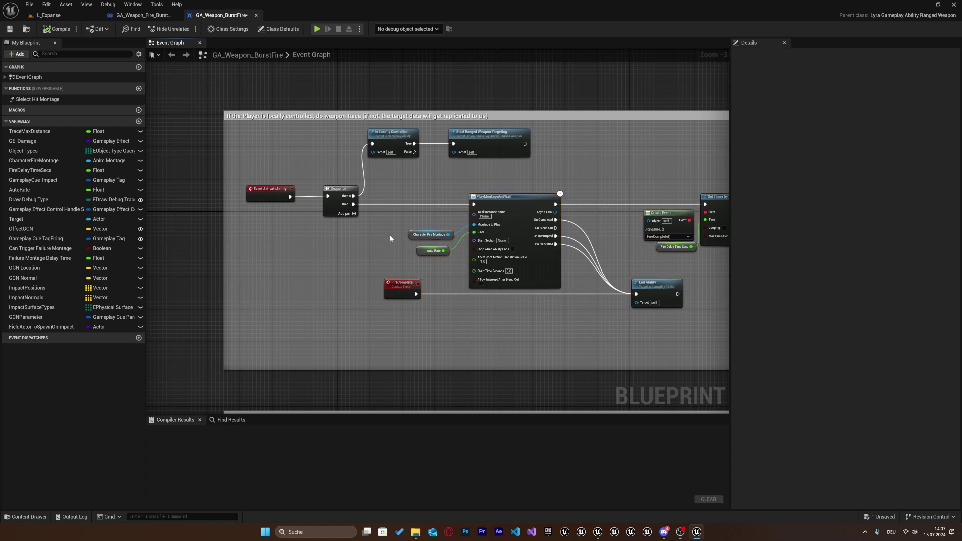
alt+click(396, 205)
scroll(420, 170, down, 1)
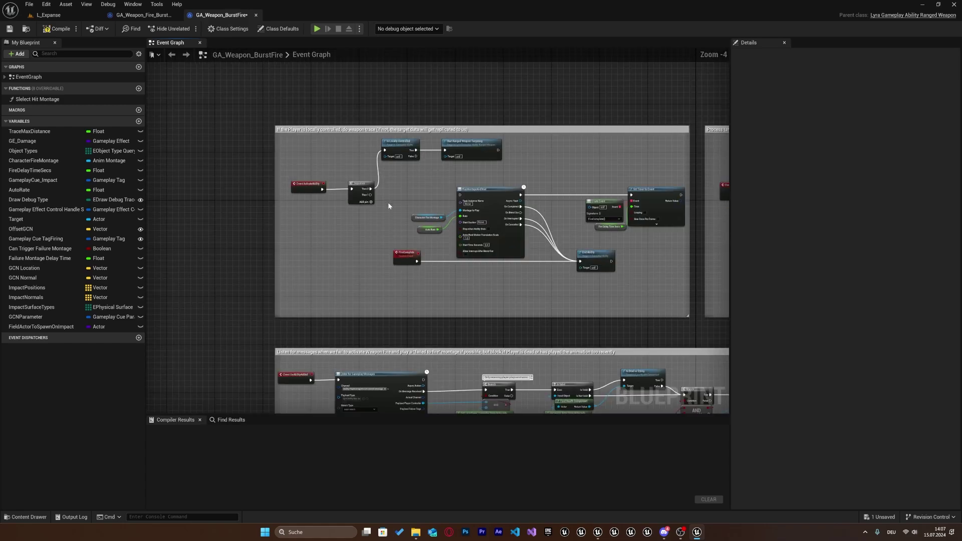
drag(289, 200, 454, 150)
right_drag(369, 172, 411, 257)
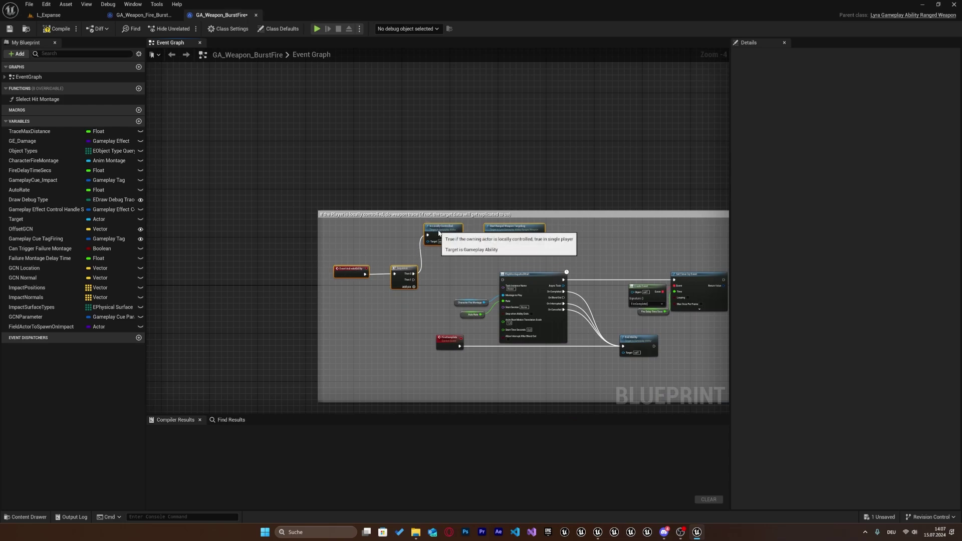
drag(431, 232, 281, 71)
right_drag(362, 145, 313, 117)
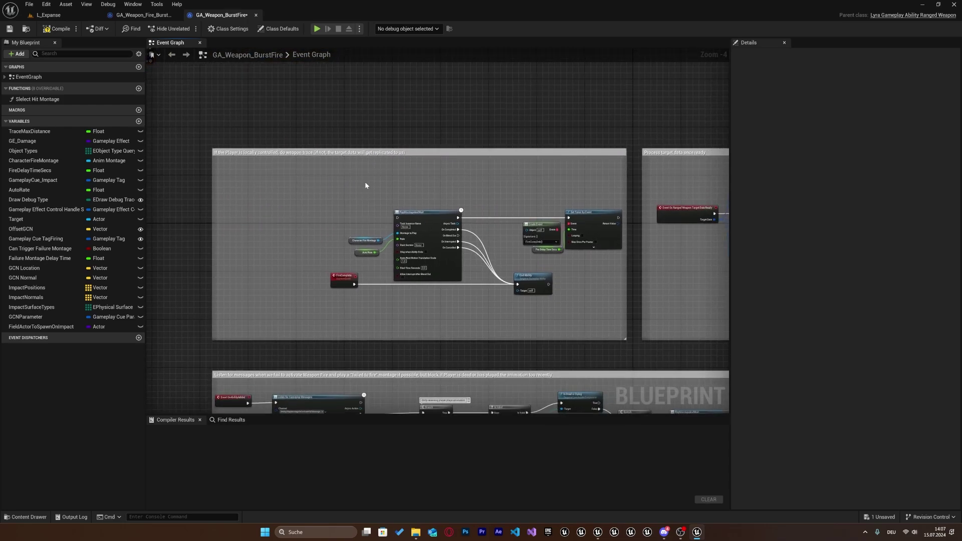
drag(316, 173, 590, 317)
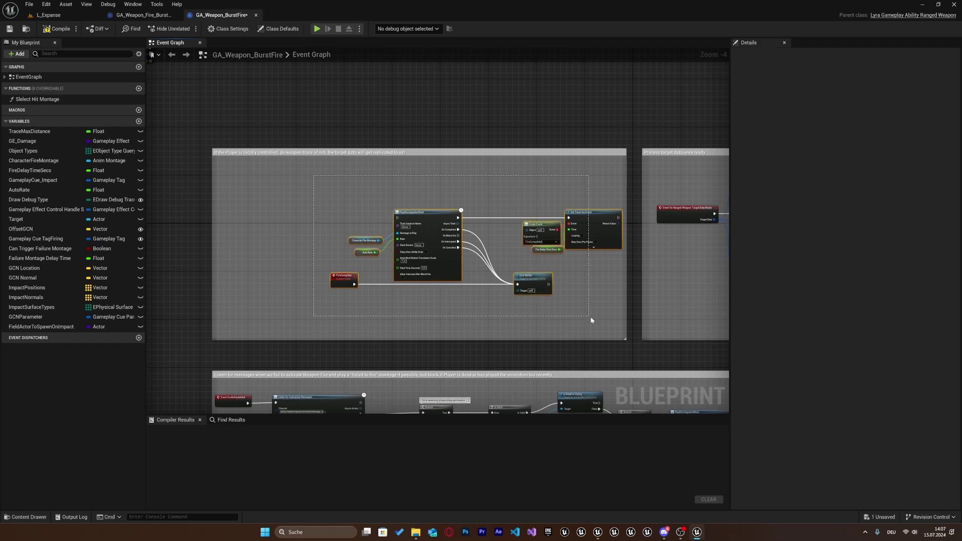
scroll(443, 231, down, 2)
scroll(350, 172, up, 1)
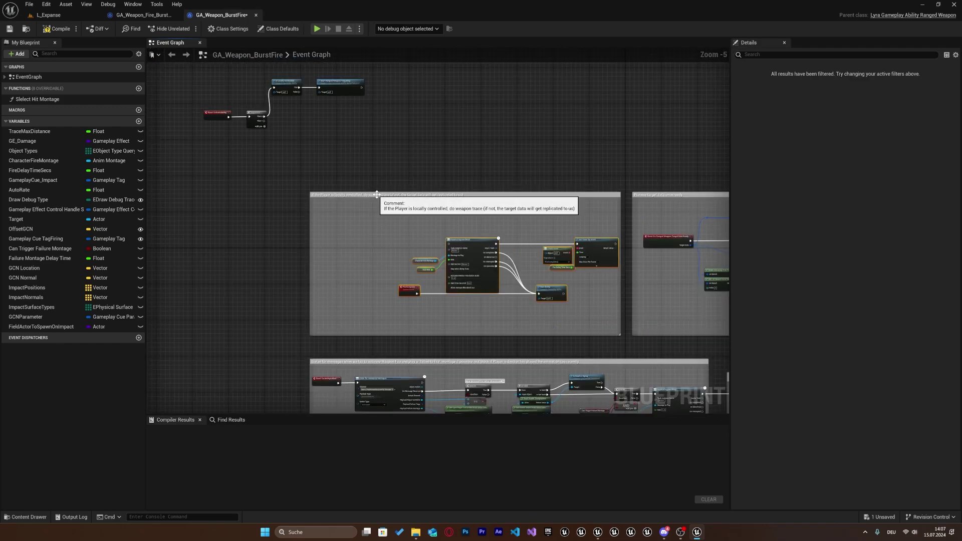
Reposition the comment box and widen it around the fire nodes.
drag(461, 196, 347, 195)
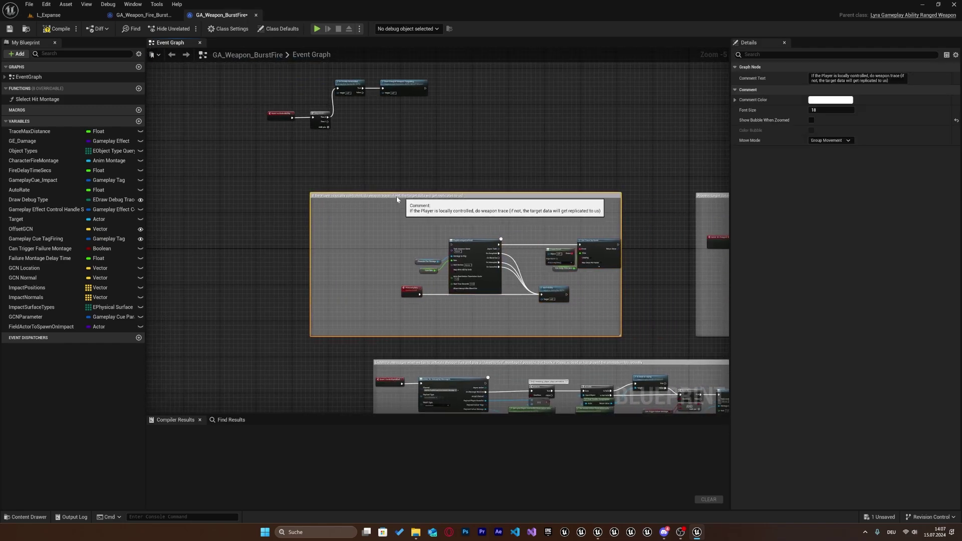
right_drag(348, 195, 588, 184)
drag(588, 183, 399, 272)
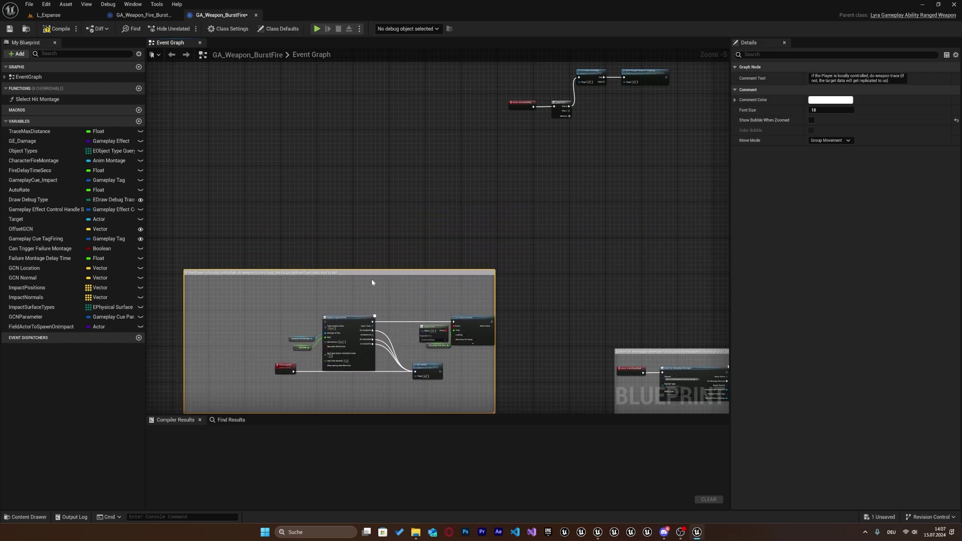
right_drag(399, 272, 467, 138)
mouse_move(467, 138)
mouse_down()
mouse_move(459, 214)
mouse_move(510, 212)
mouse_up()
right_drag(510, 212, 446, 176)
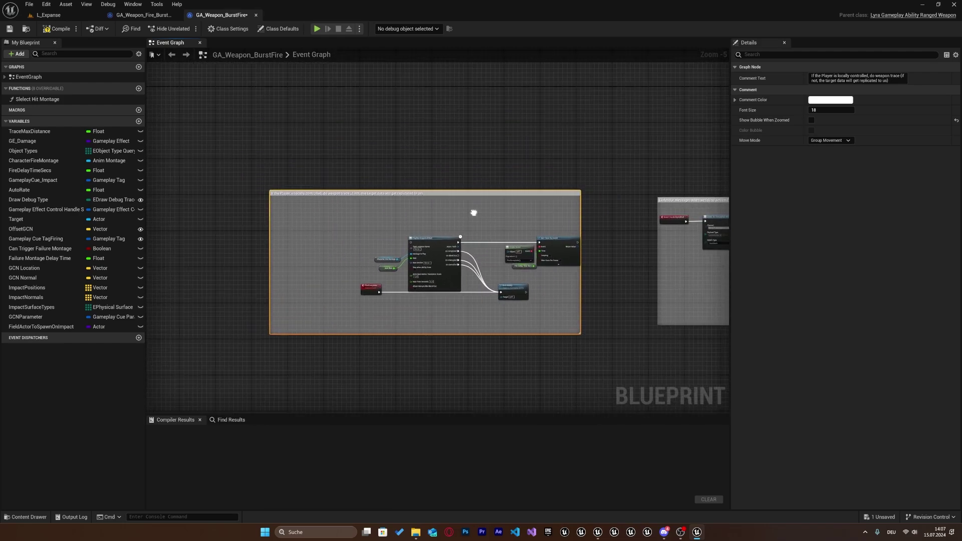
drag(541, 202, 601, 202)
click(608, 202)
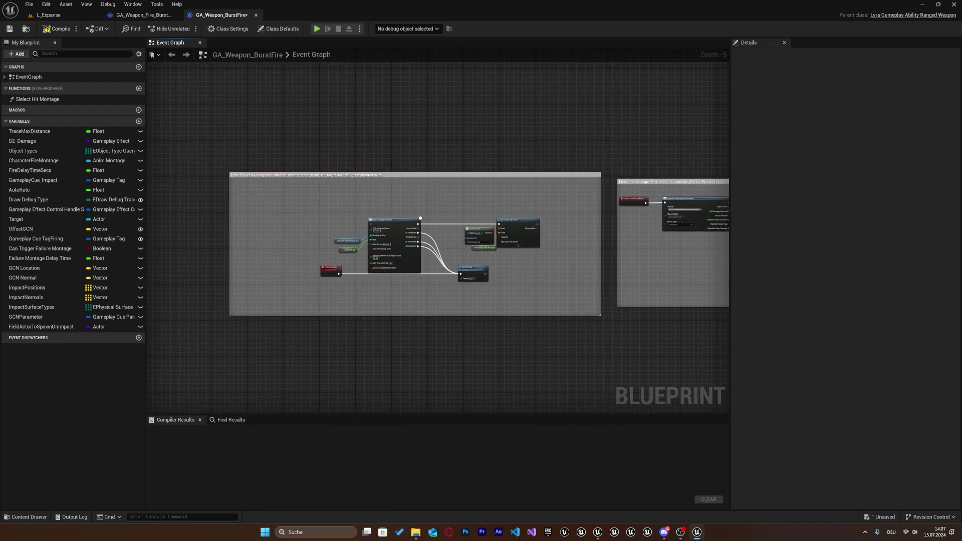
Remove the Start Ranged Weapon Targeting node from the activation chain.
right_drag(609, 202, 618, 405)
scroll(429, 196, down, 3)
scroll(533, 145, up, 4)
scroll(585, 193, up, 1)
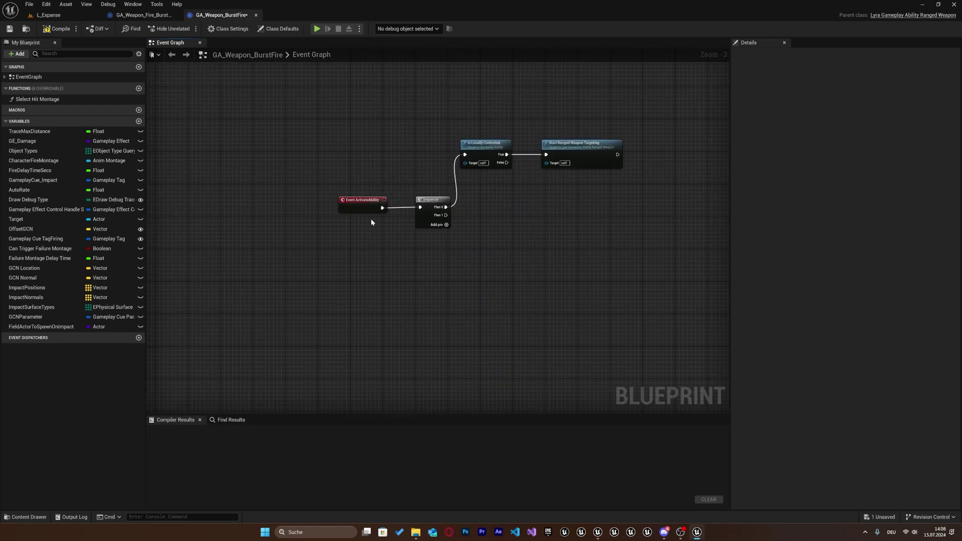
right_drag(546, 233, 444, 223)
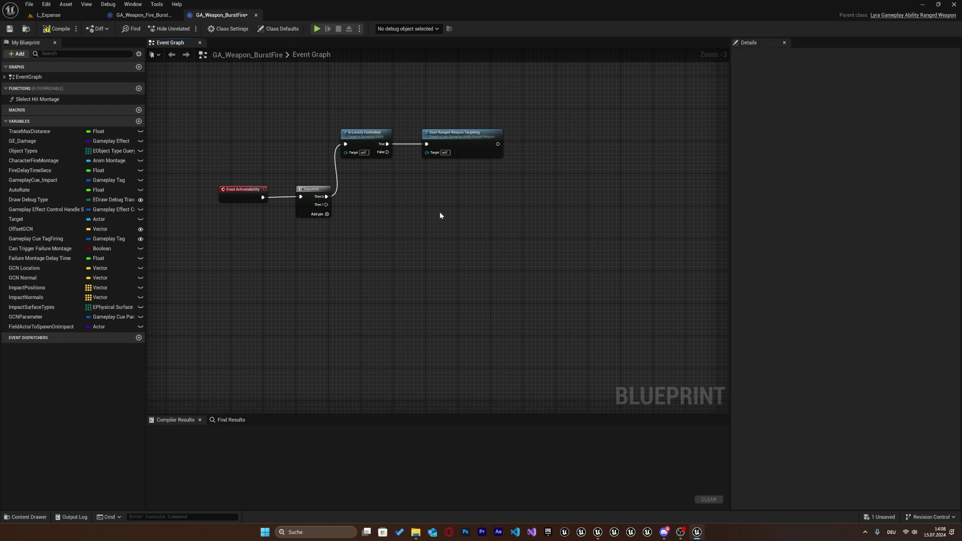
click(466, 145)
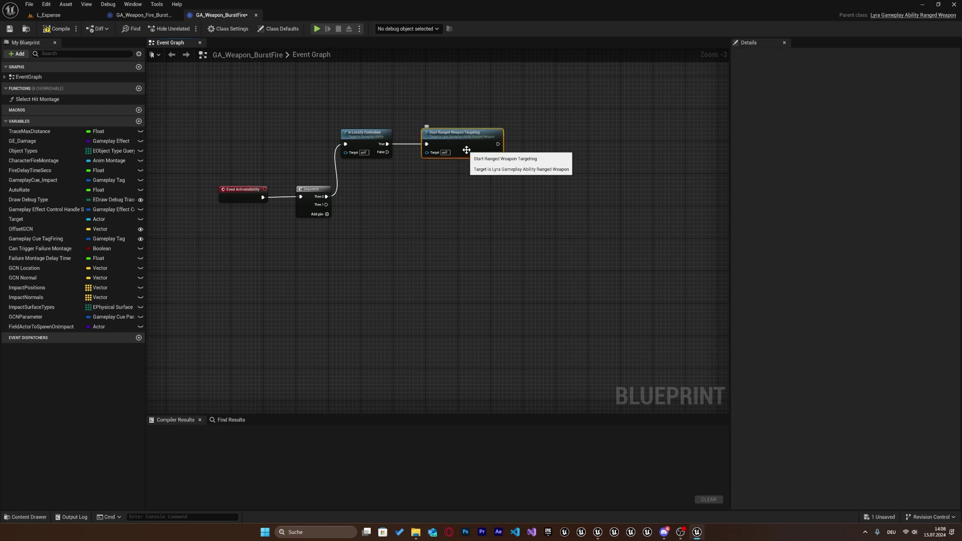
key(Delete)
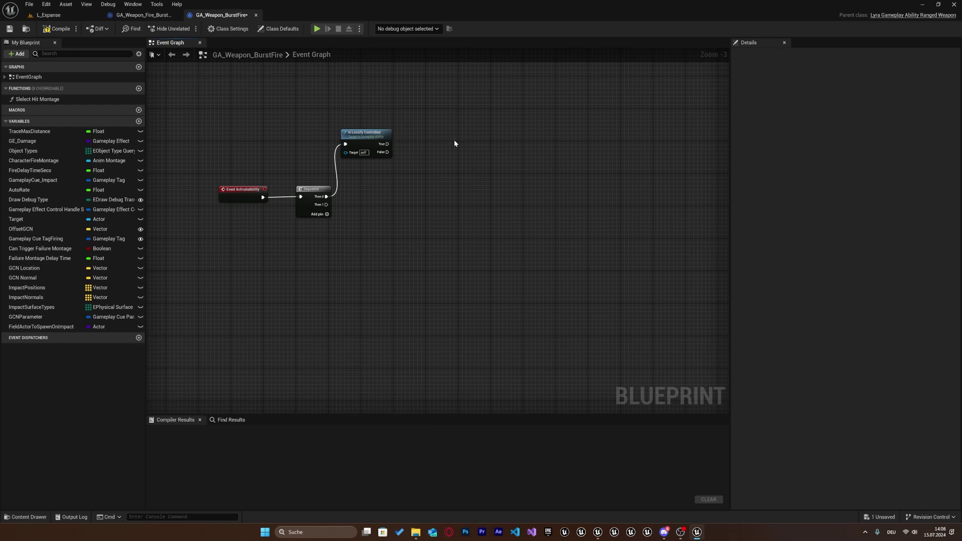
scroll(453, 140, down, 3)
right_drag(453, 139, 476, 87)
scroll(369, 157, up, 2)
right_drag(368, 157, 401, 165)
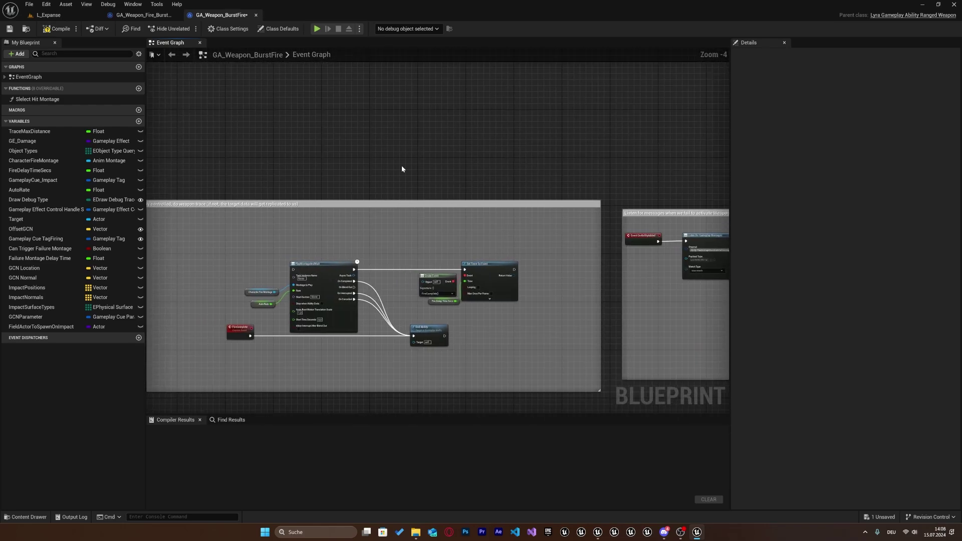
Paste the Start Ranged Weapon Targeting node and move the Create Event and Set Timer nodes aside.
key(ctrl+z)
scroll(422, 240, up, 1)
scroll(404, 185, up, 1)
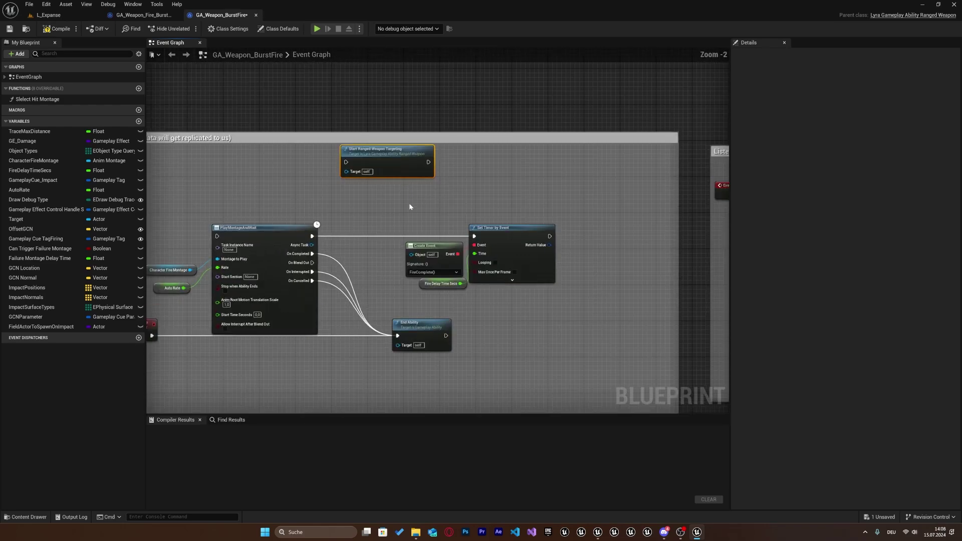
right_drag(414, 205, 394, 193)
drag(380, 202, 541, 281)
drag(491, 215, 584, 254)
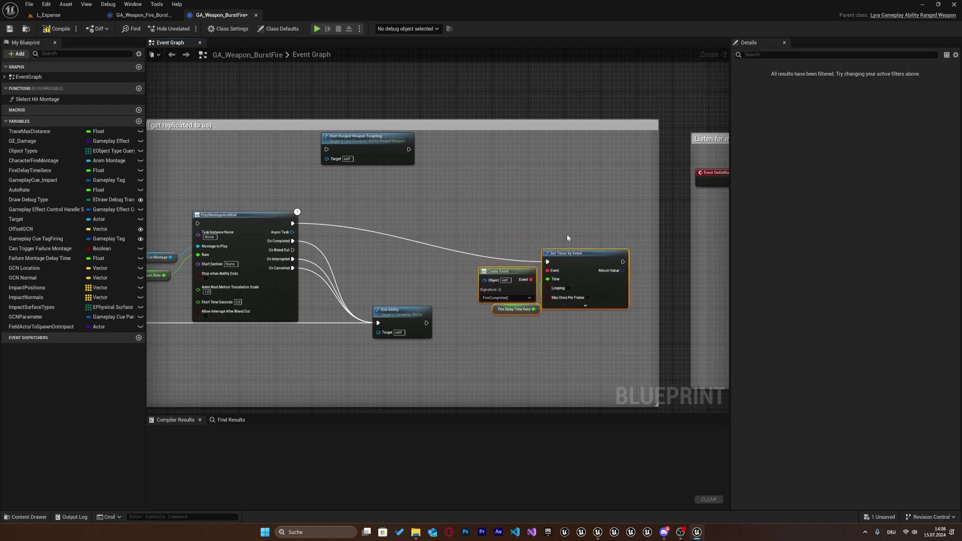
click(436, 249)
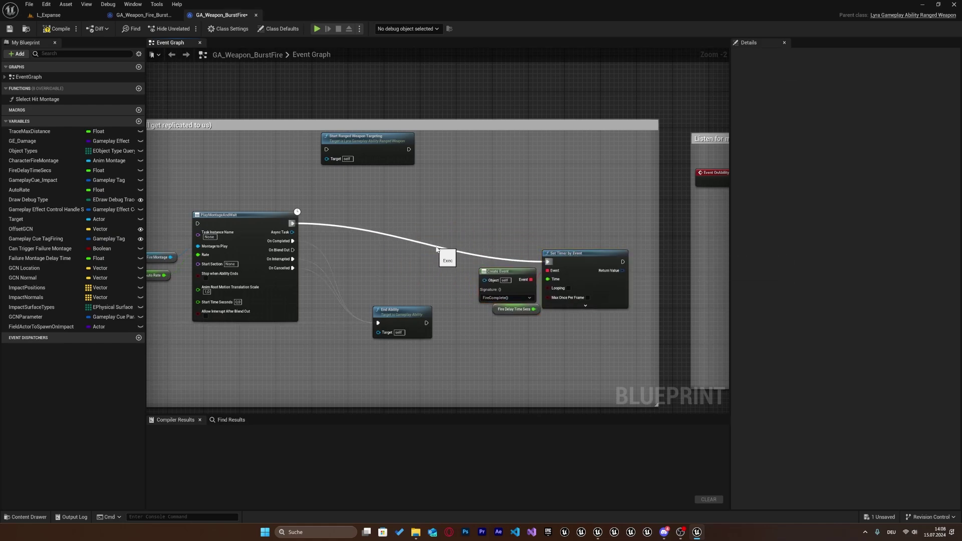
Unhook Set Timer by Event and wire PlayMontageAndWait into Start Ranged Weapon Targeting.
alt+click(436, 248)
drag(363, 150, 418, 231)
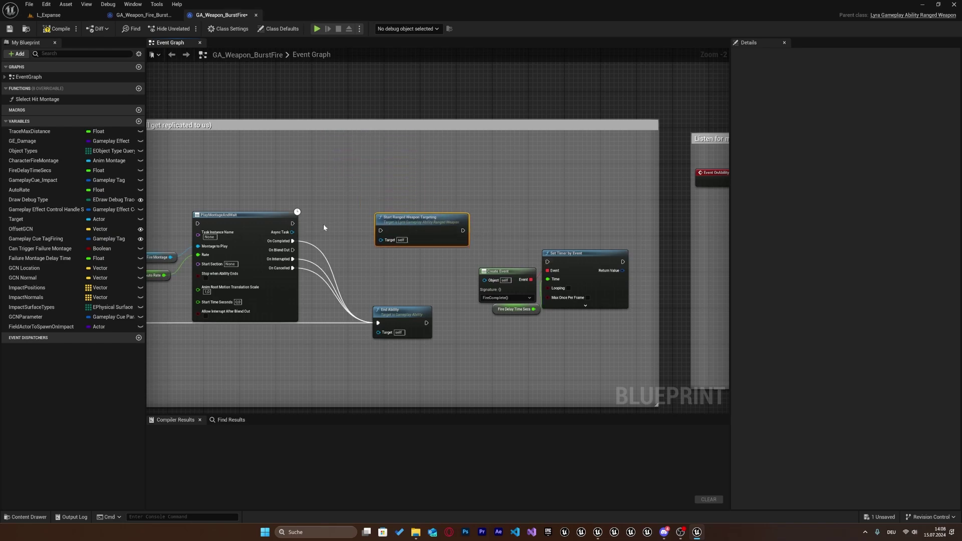
drag(292, 224, 381, 230)
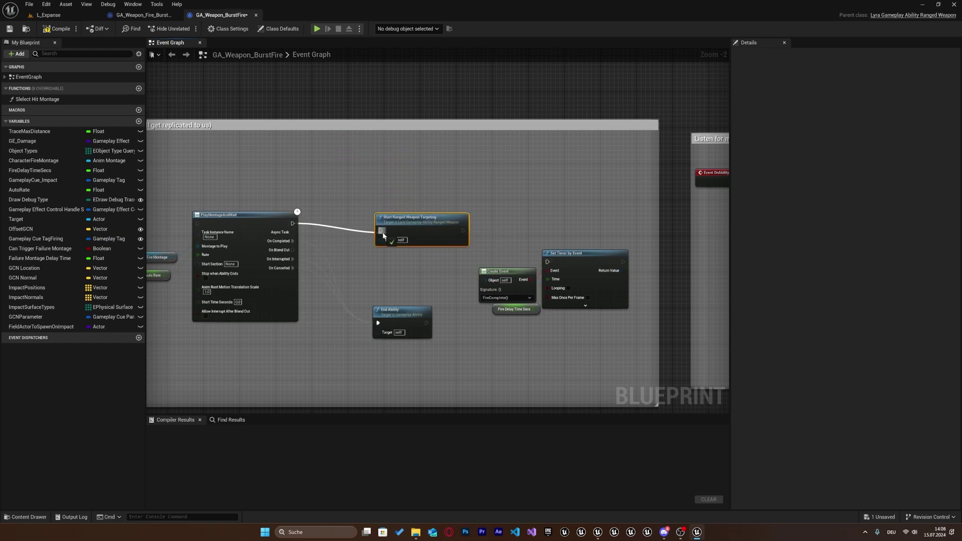
key(q)
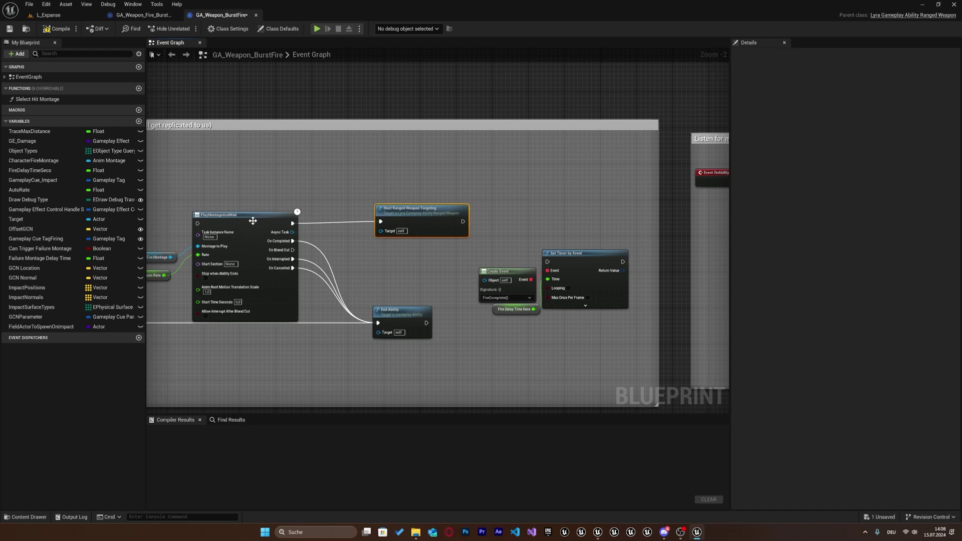
Break the On Interrupted and On Cancelled links to End Ability and move End Ability down-left.
right_drag(335, 205, 387, 192)
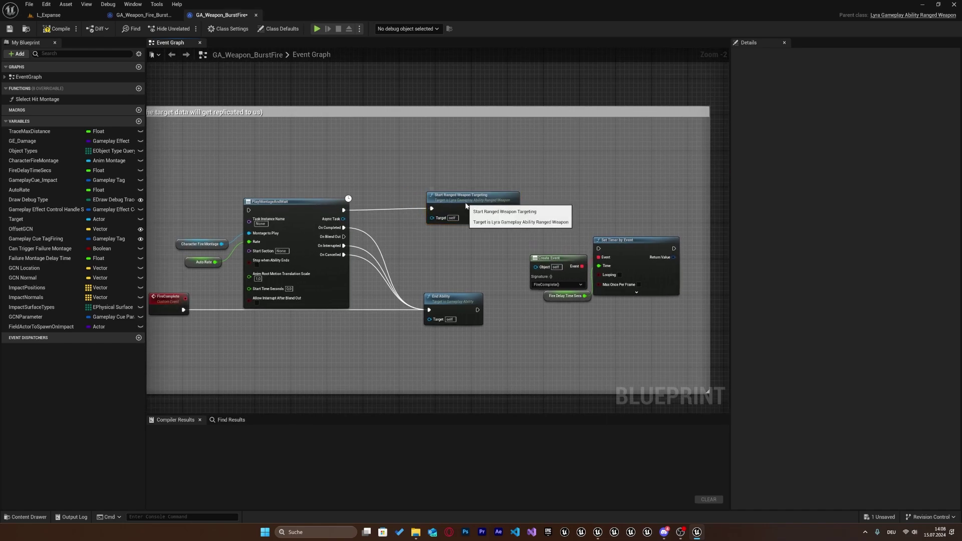
right_drag(410, 279, 385, 236)
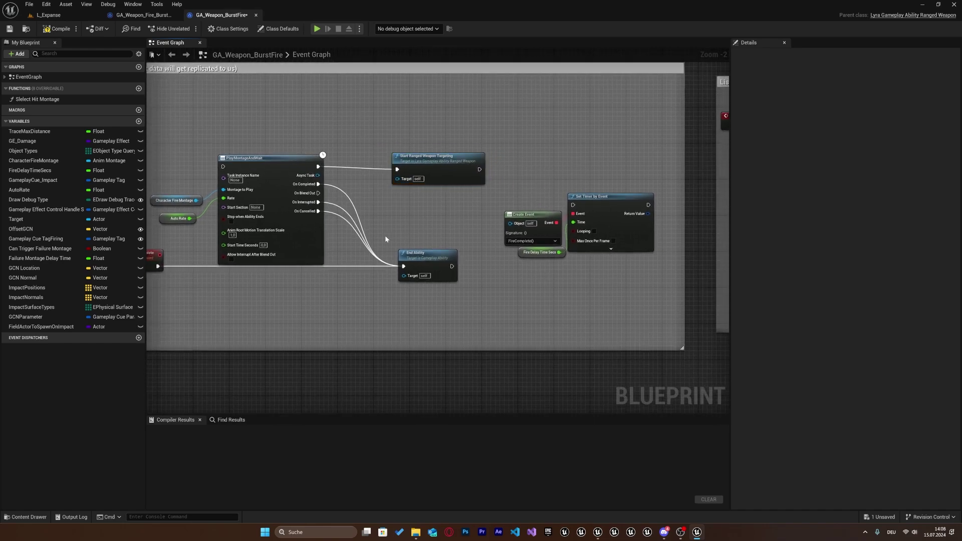
alt+click(344, 213)
alt+click(341, 216)
drag(420, 252, 238, 301)
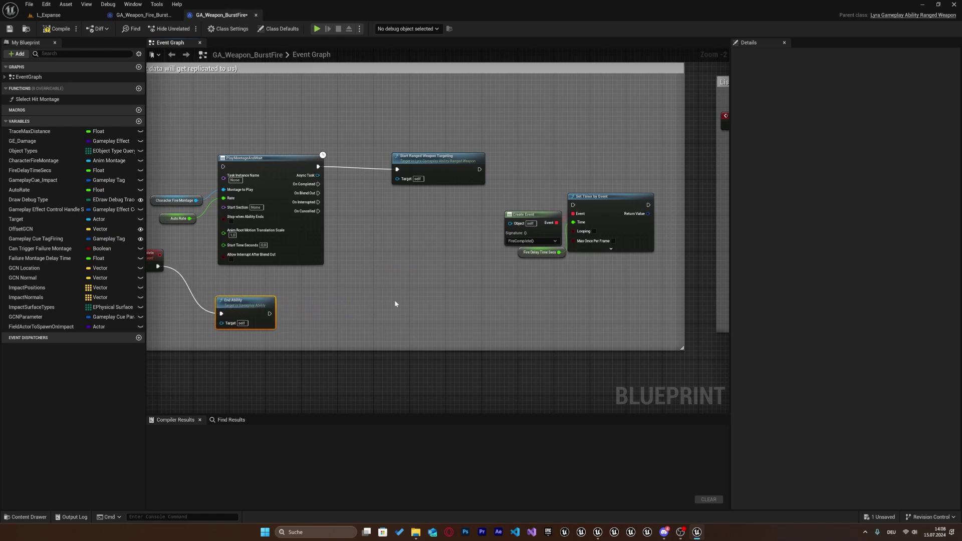
click(395, 304)
right_drag(442, 298, 416, 285)
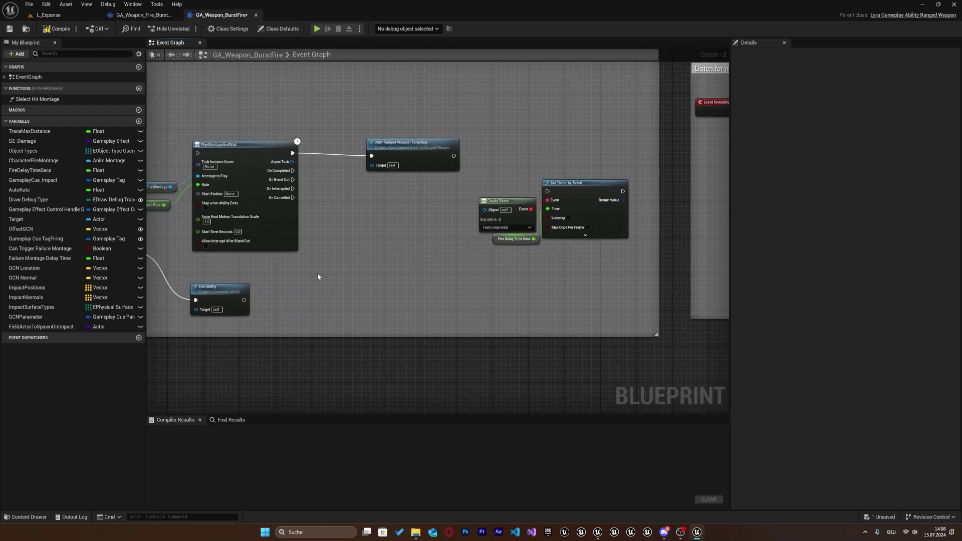
Add an Integer variable named BulletsToBurst to the blueprint.
click(139, 121)
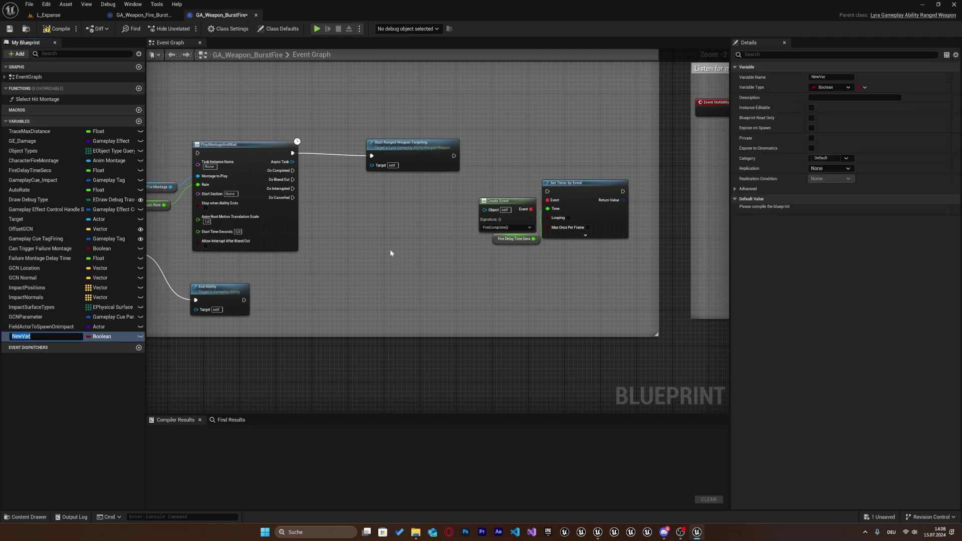
text(Bul)
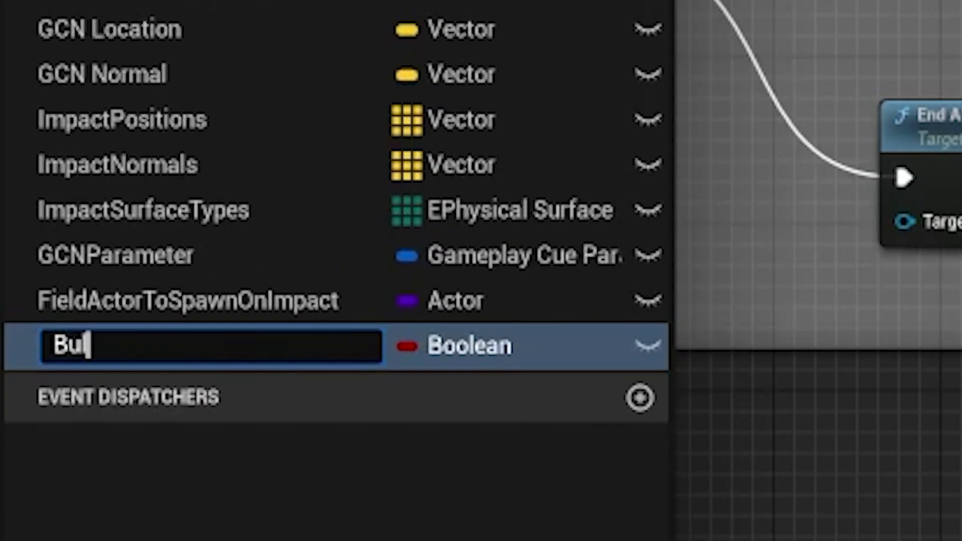
text(letsToFire)
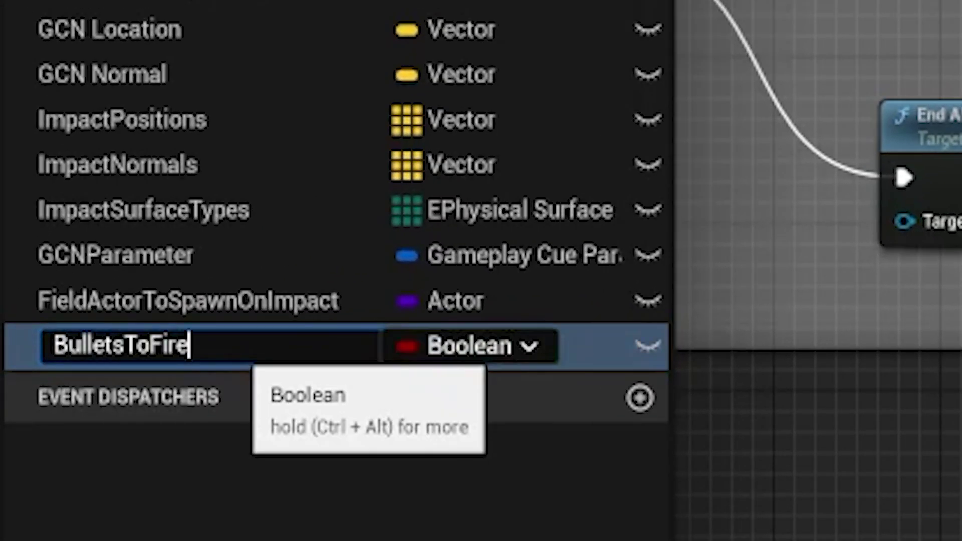
key(BackSpace)
key(BackSpace)
key(BackSpace)
key(BackSpace)
text(Burst)
key(Return)
click(419, 356)
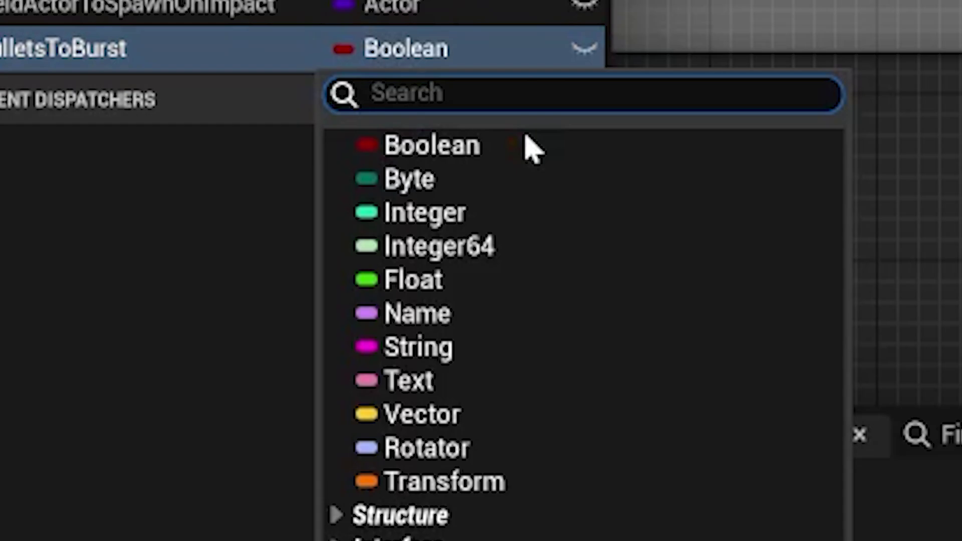
click(425, 213)
Add a private Integer variable Fired and compile the blueprint.
click(138, 121)
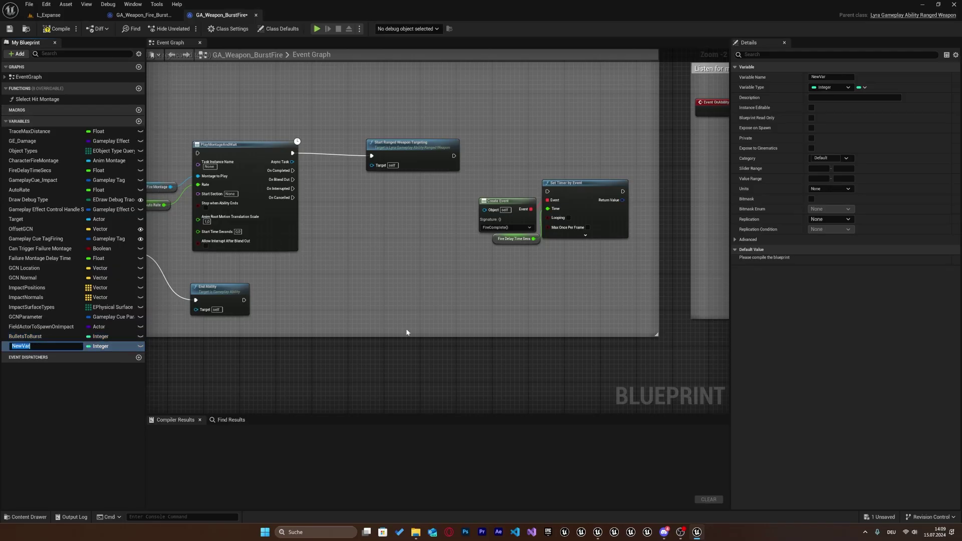
text(Fired)
key(Return)
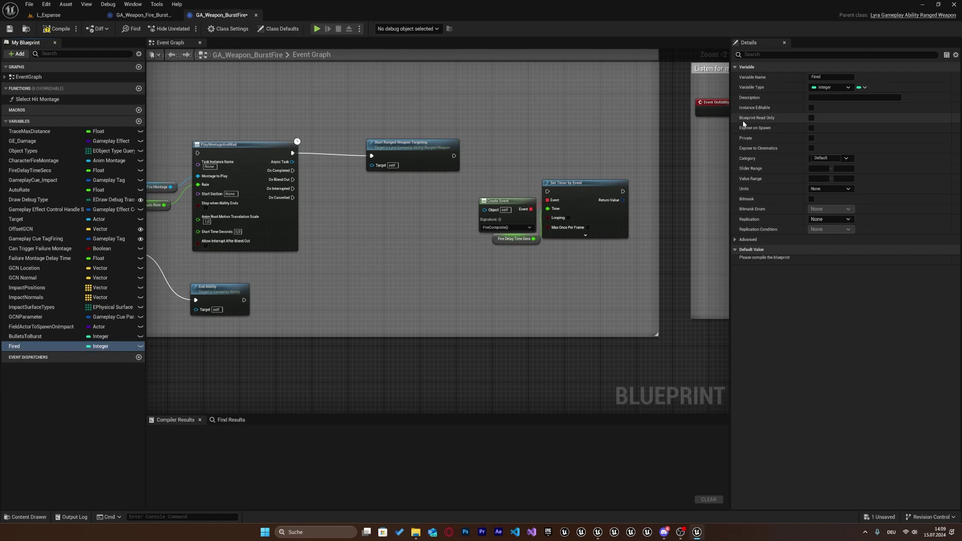
click(811, 137)
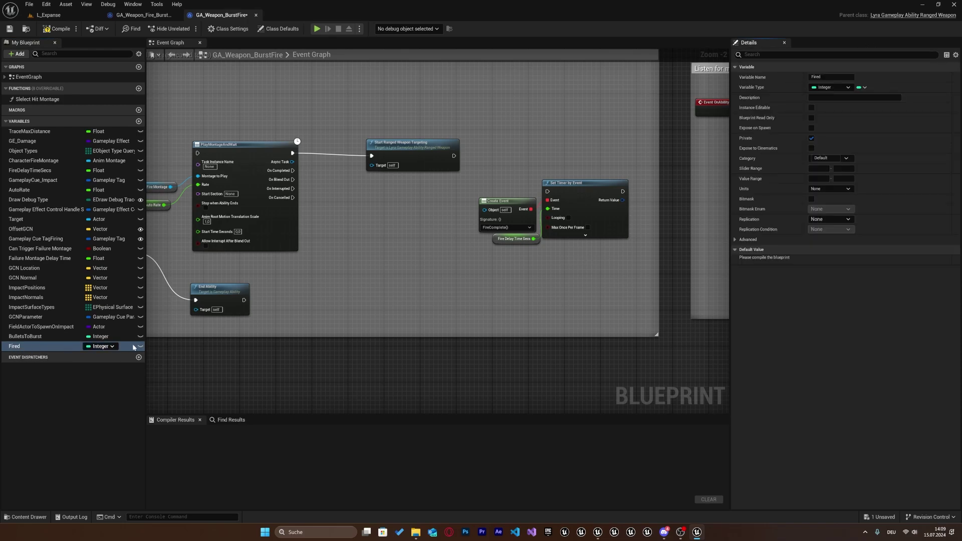
click(60, 336)
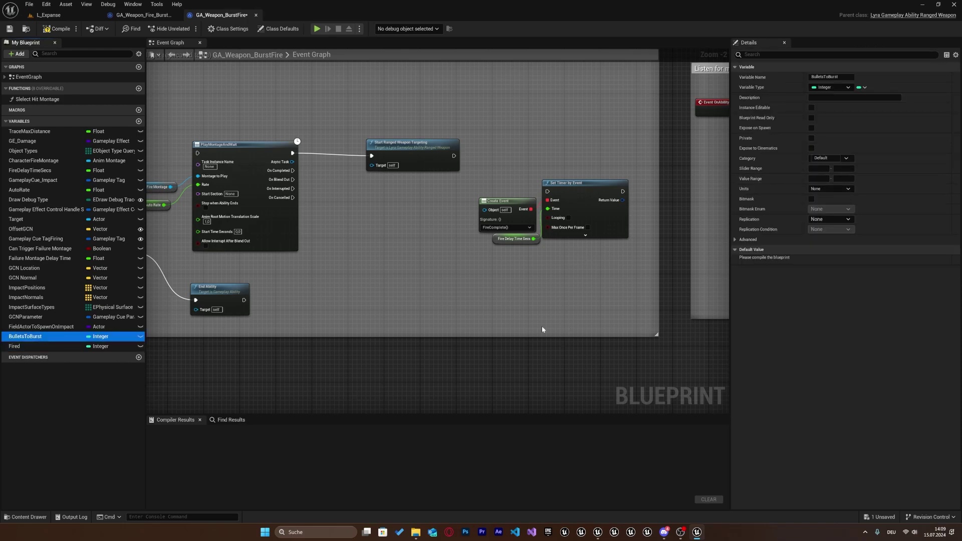
click(56, 29)
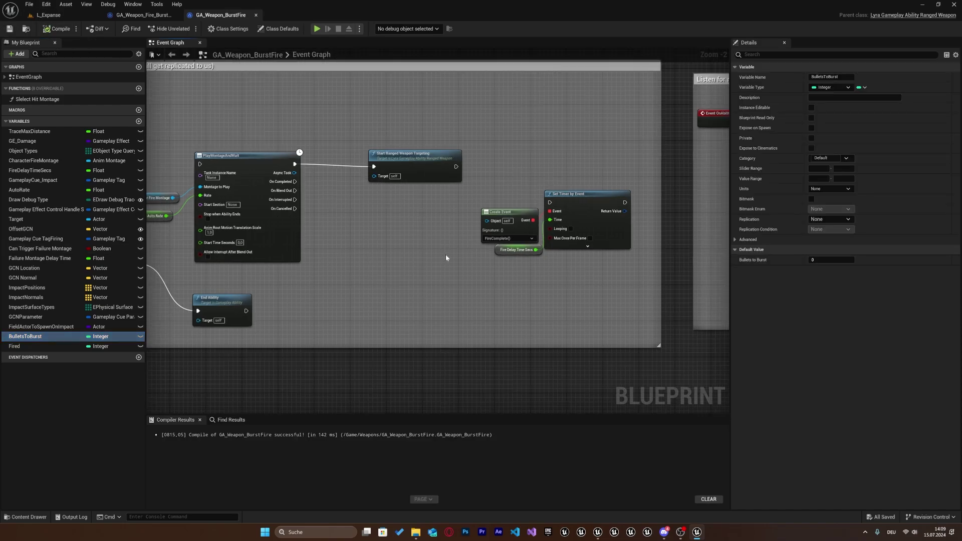
click(18, 346)
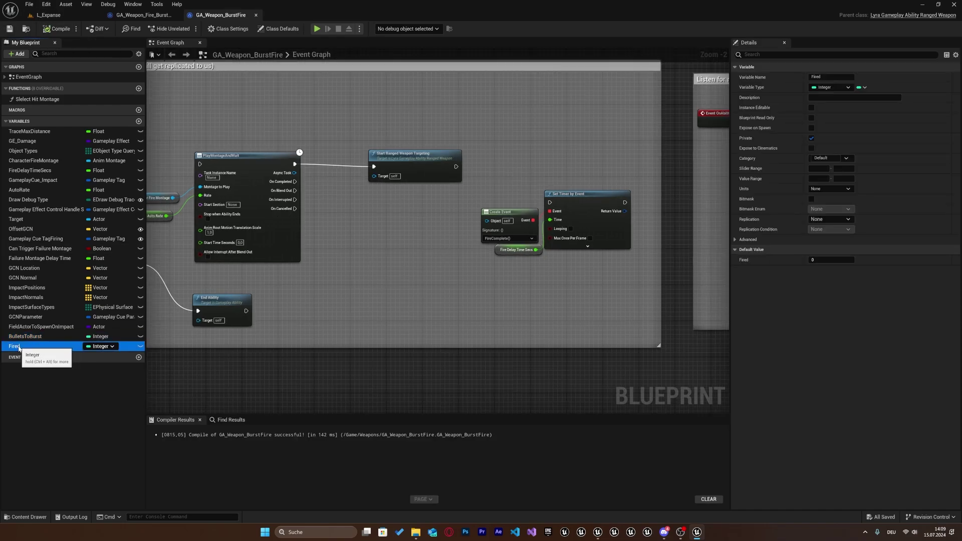
Place SET Fired with a ++ increment on Fired, triggered by On Completed.
alt+drag(18, 346, 420, 248)
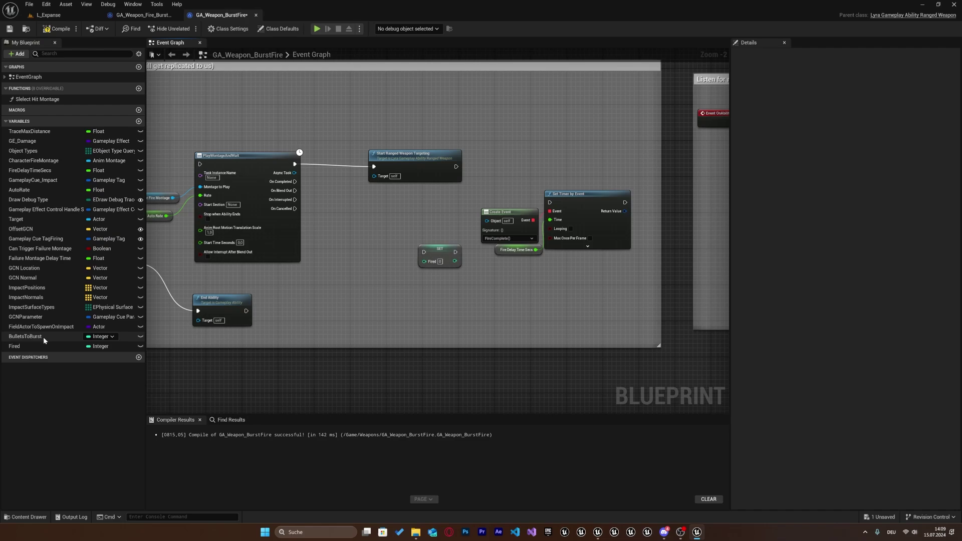
mouse_move(185, 335)
ctrl+mouse_down()
mouse_move(343, 295)
mouse_move(378, 298)
ctrl+mouse_up()
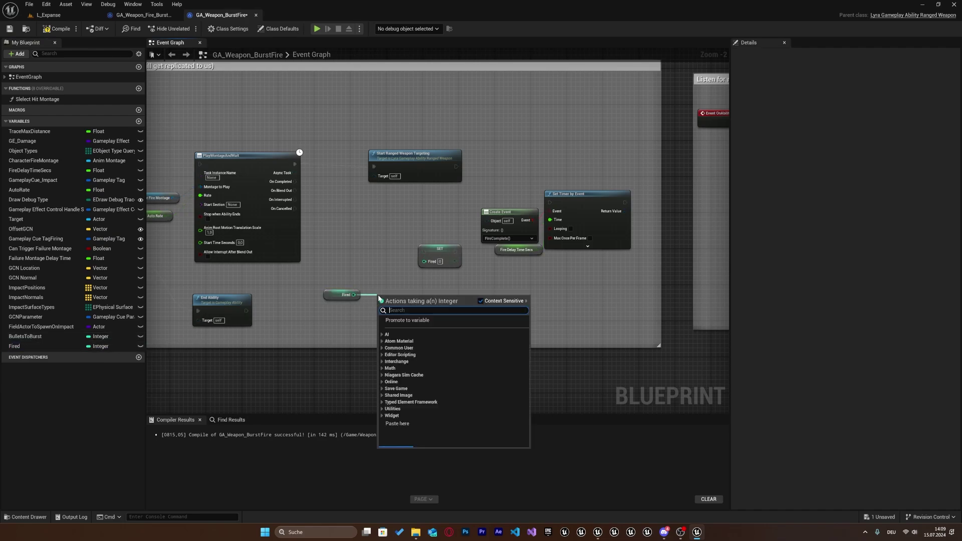
text(++)
key(Return)
scroll(401, 300, up, 2)
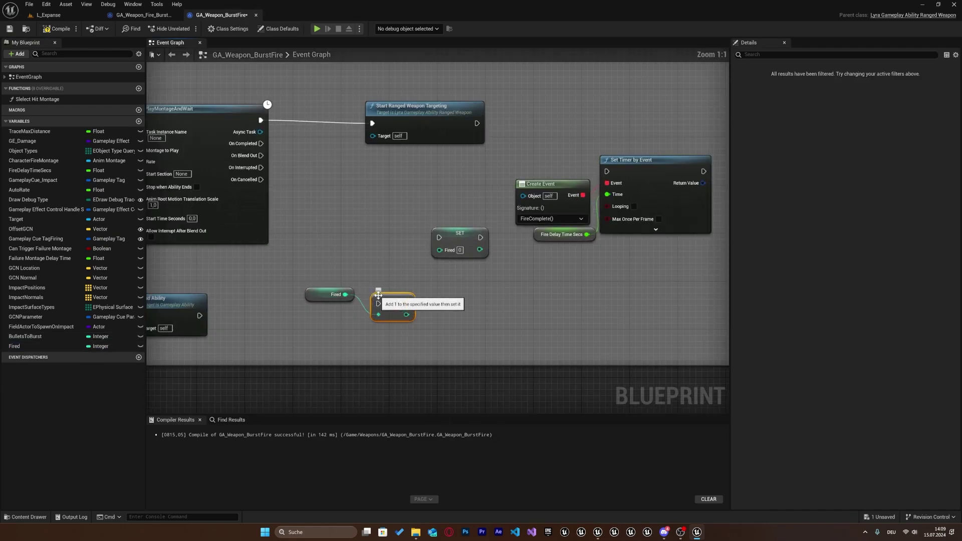
drag(387, 302, 387, 247)
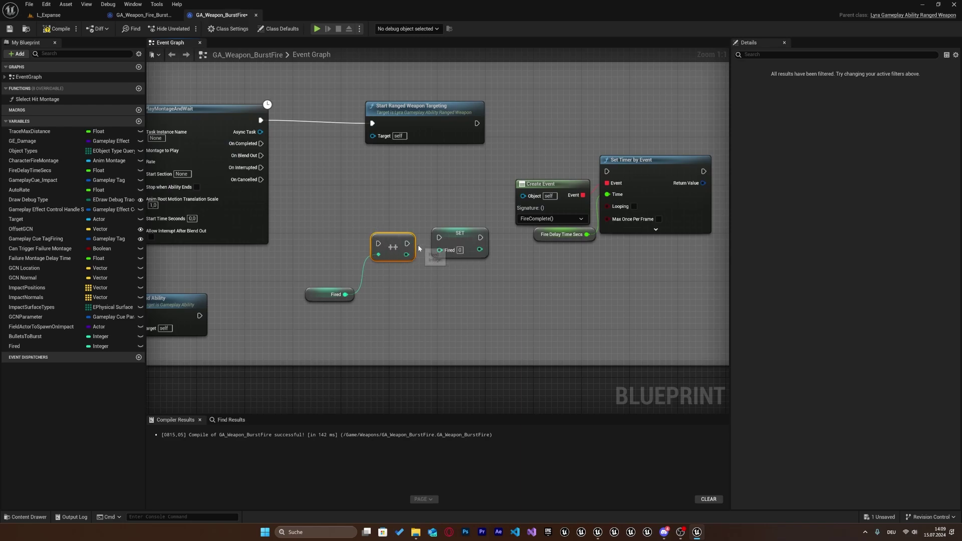
mouse_move(261, 143)
mouse_down()
mouse_move(420, 239)
mouse_move(407, 252)
mouse_up()
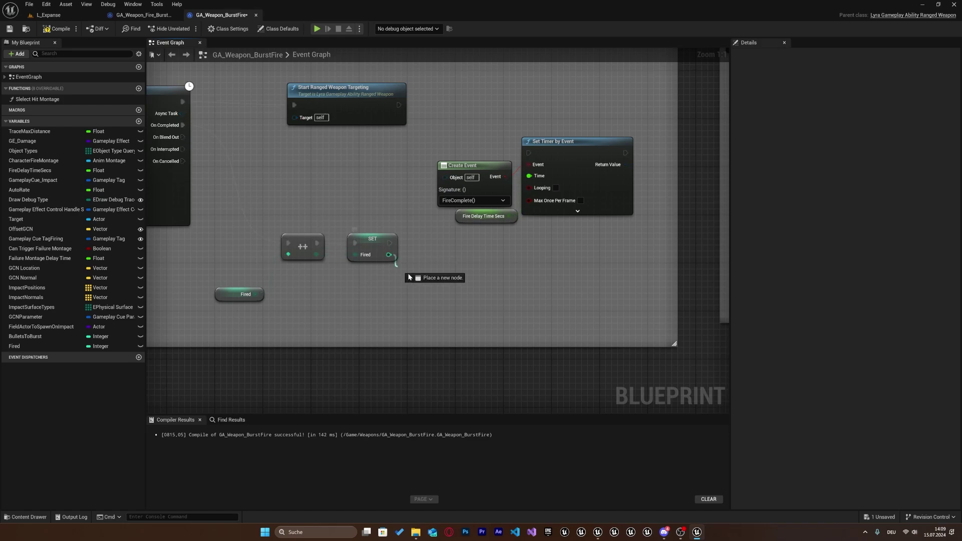
Compare Fired >= BulletsToBurst and give BulletsToBurst a default value of 5.
drag(387, 254, 428, 287)
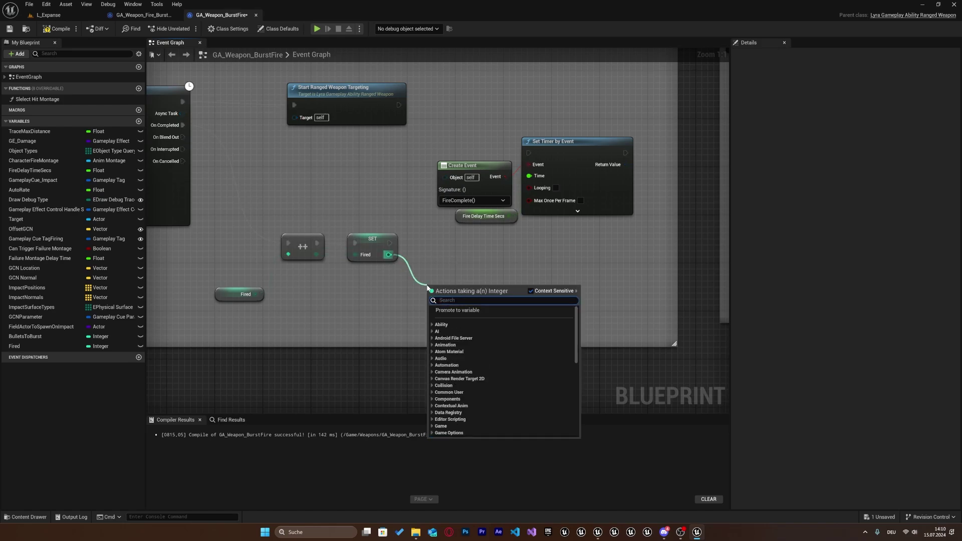
text(>=)
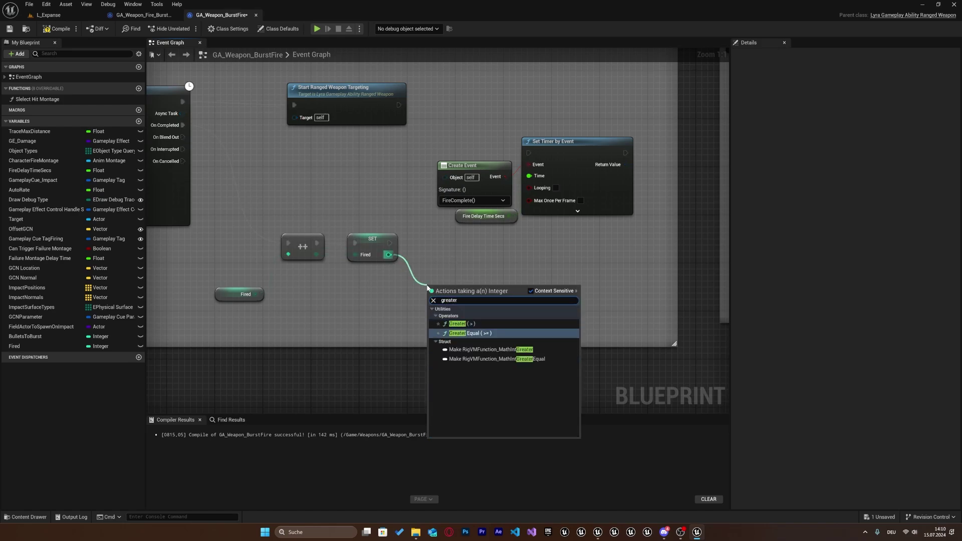
key(Return)
click(406, 287)
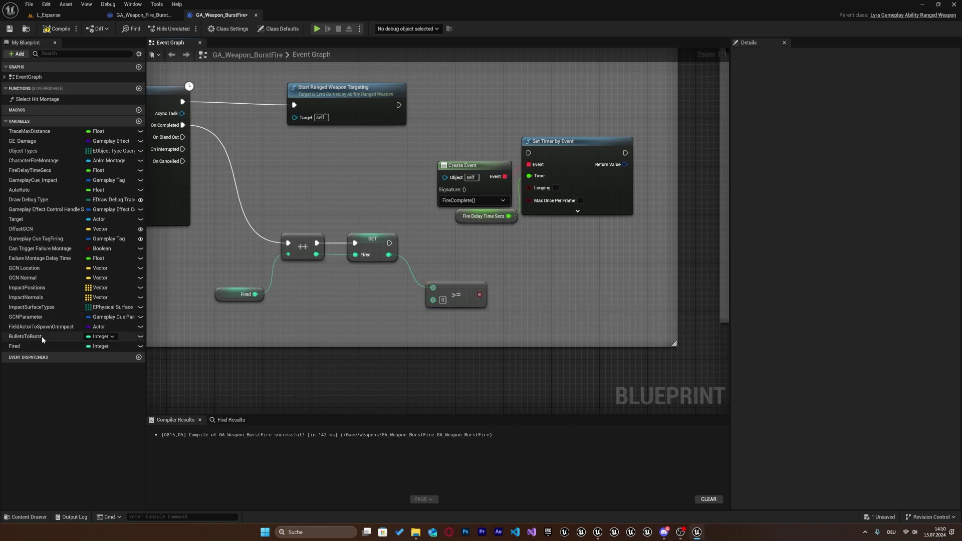
mouse_move(31, 338)
ctrl+mouse_down()
mouse_move(287, 324)
mouse_move(435, 301)
ctrl+mouse_up()
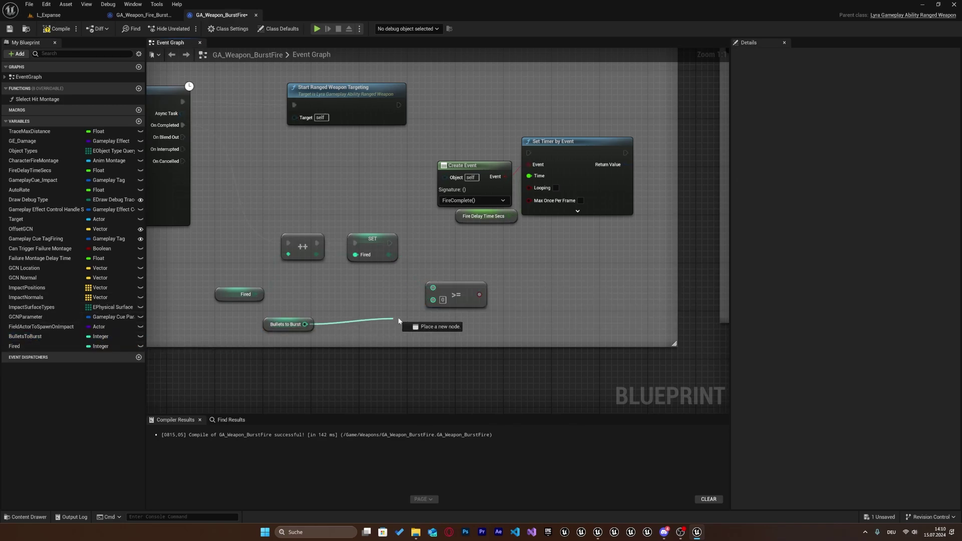
click(44, 338)
click(826, 259)
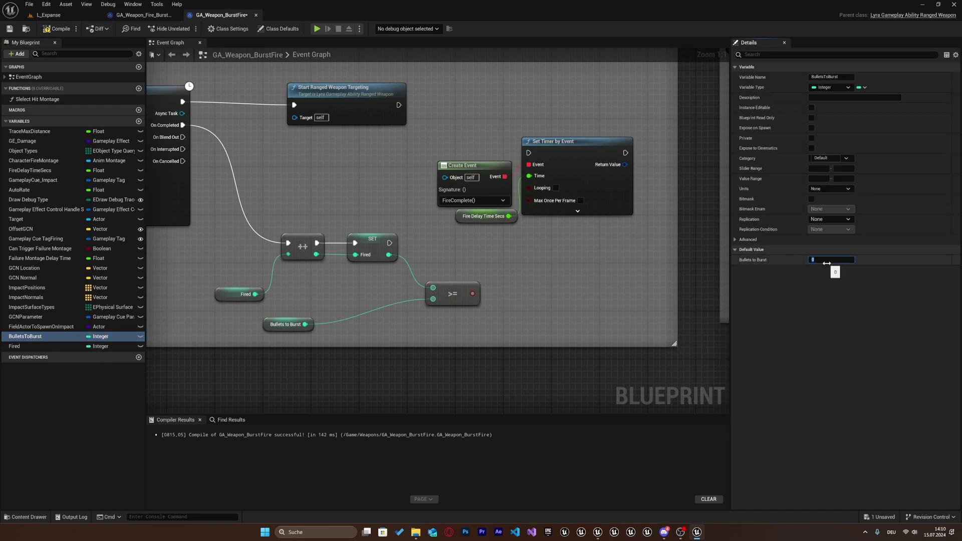
click(569, 296)
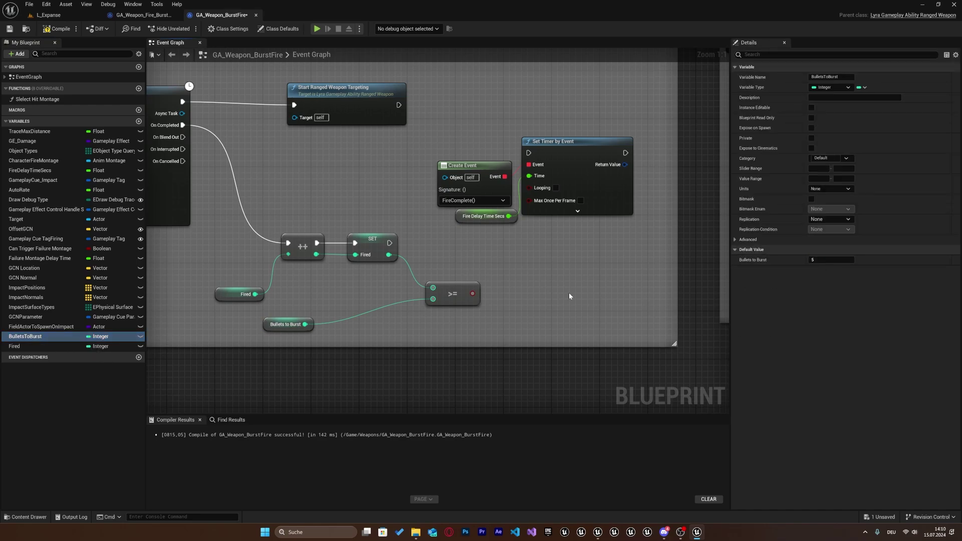
right_drag(551, 237, 525, 259)
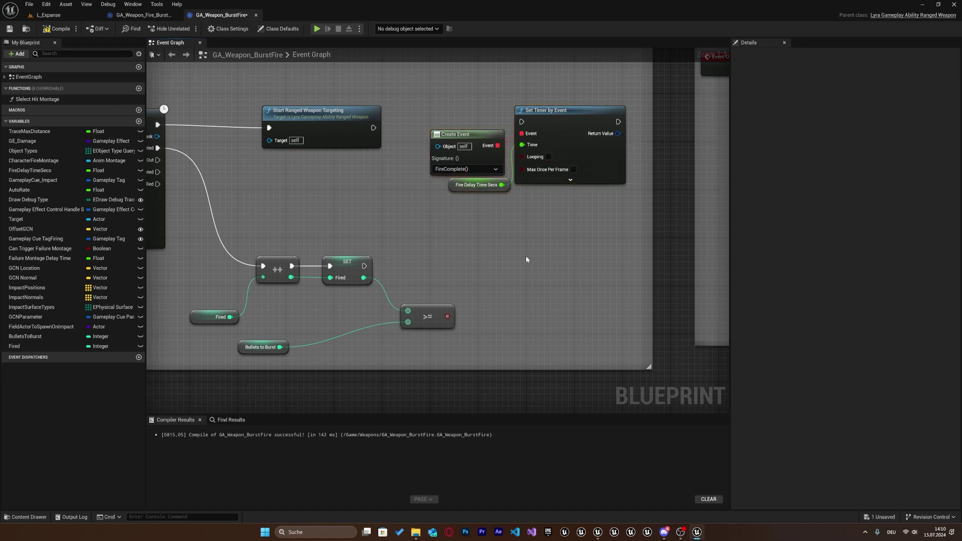
Add a Branch after SET Fired, with the Fired >= BulletsToBurst result as its Condition.
click(526, 285)
drag(531, 288, 514, 261)
right_click(517, 323)
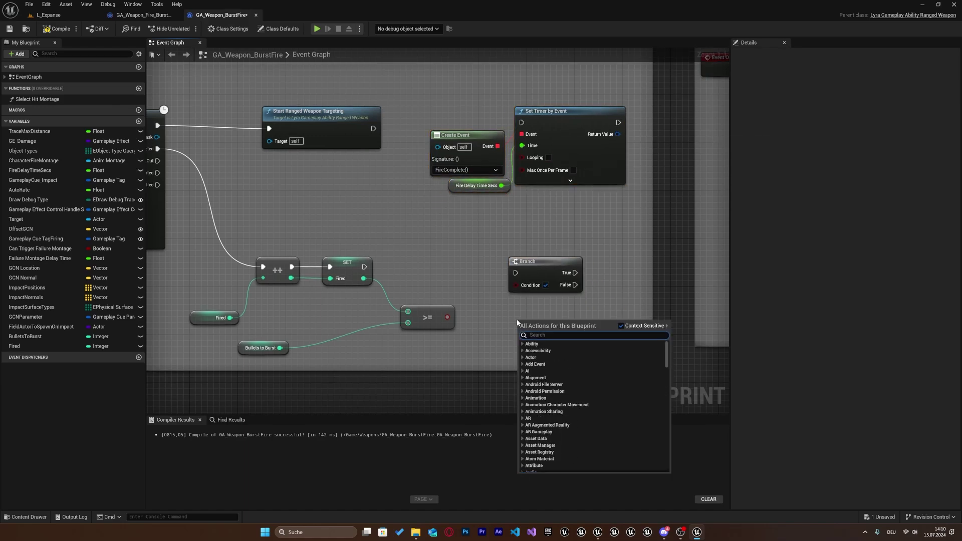
text(bra)
key(Escape)
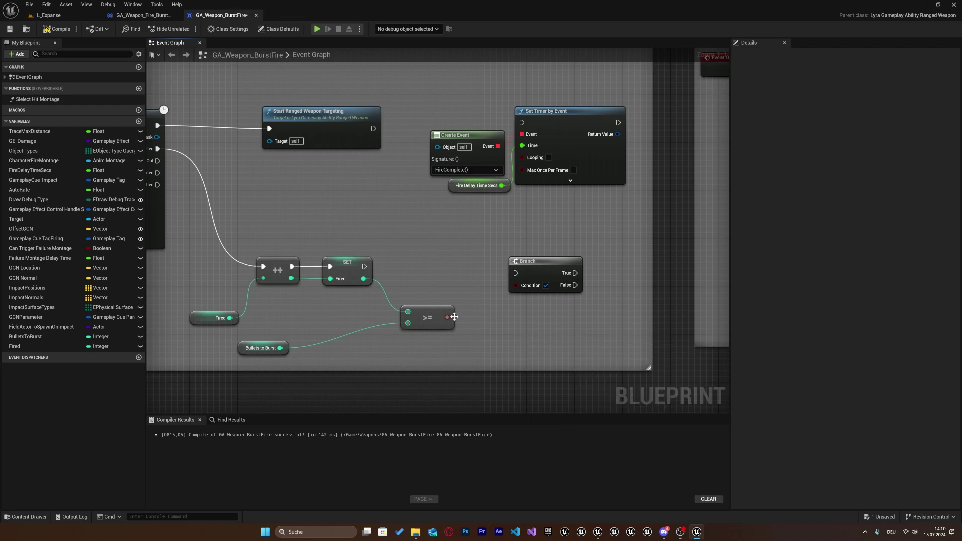
mouse_move(447, 317)
mouse_down()
mouse_move(515, 284)
mouse_move(364, 266)
mouse_up()
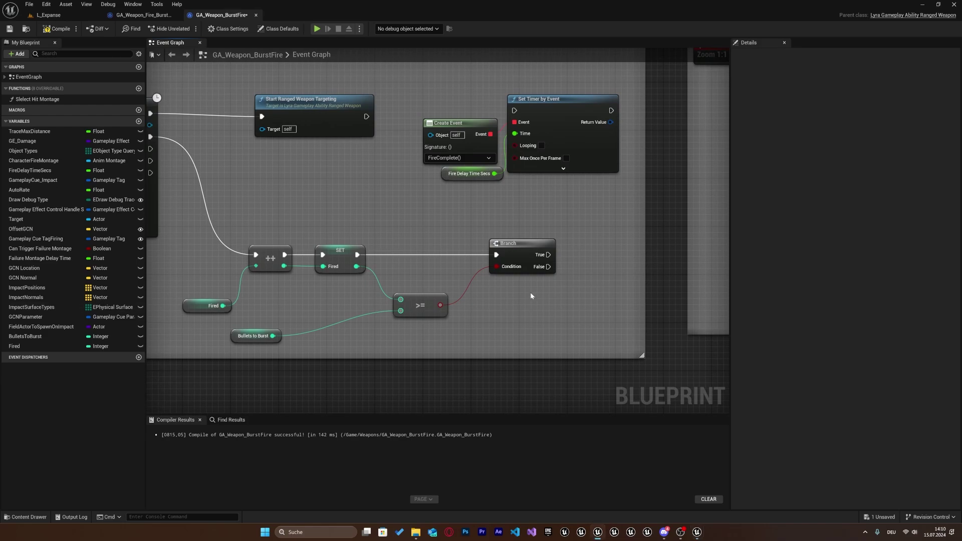
right_drag(350, 231, 401, 204)
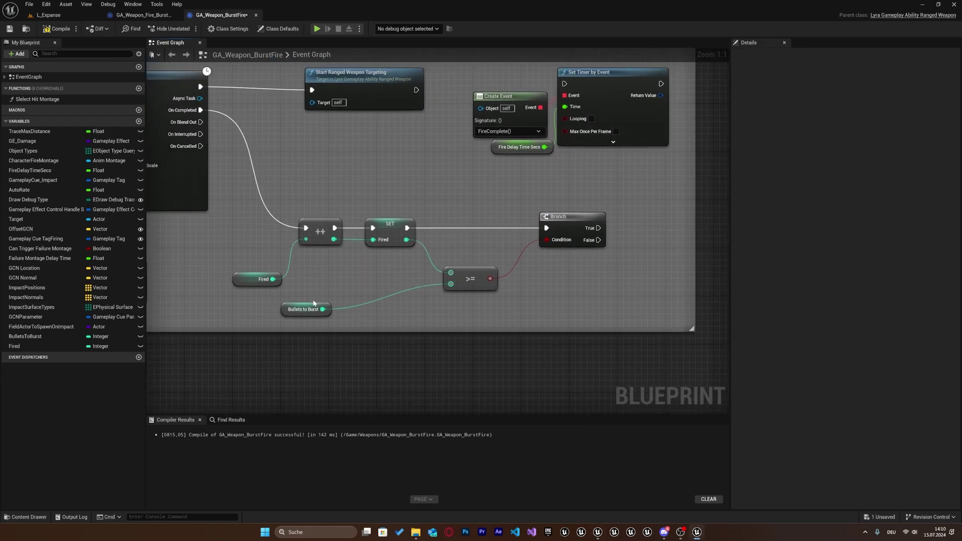
Straighten the Fired, BulletsToBurst and >= nodes with Q alignment.
drag(475, 316, 268, 236)
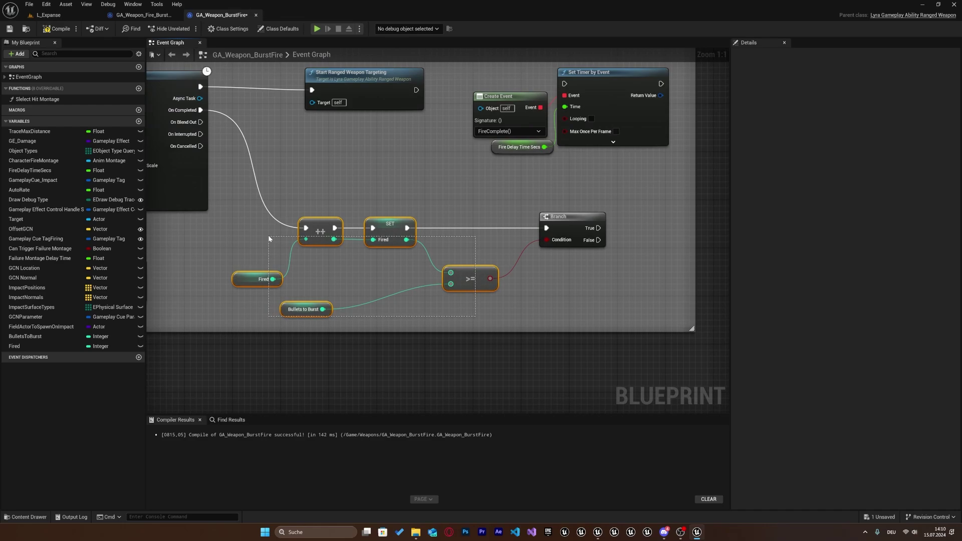
drag(486, 310, 280, 273)
key(q)
click(410, 269)
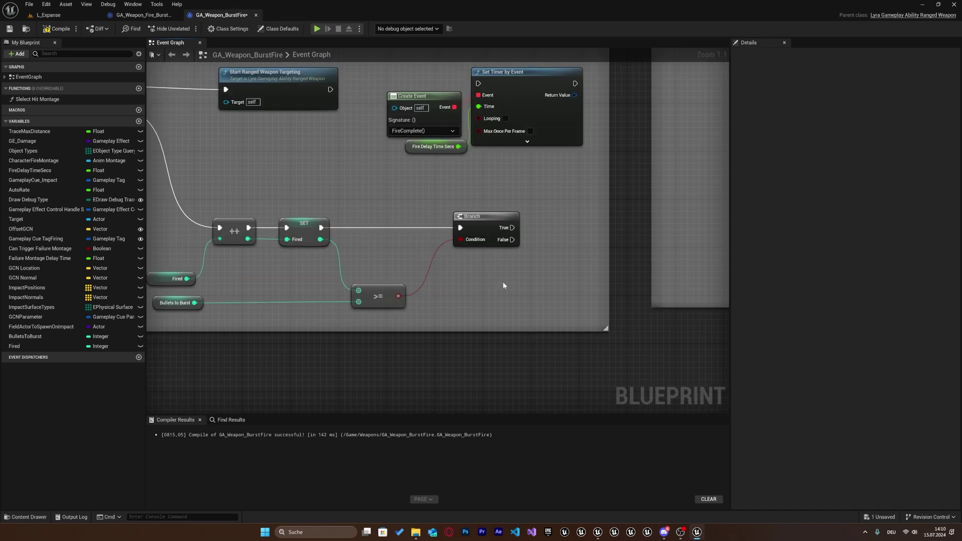
right_drag(503, 282, 451, 285)
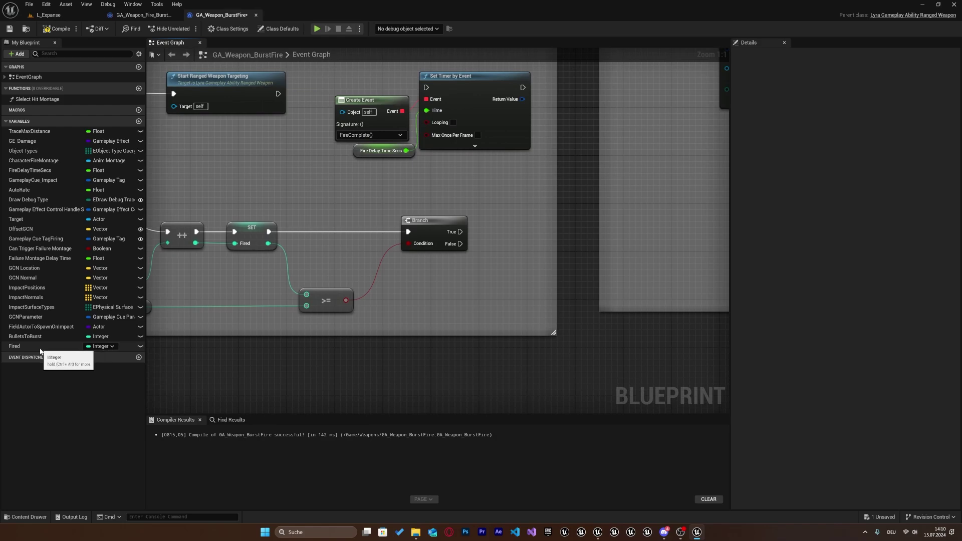
Add a SET Fired node resetting Fired to 0 after the Branch's True output.
mouse_move(58, 347)
alt+mouse_down()
mouse_move(491, 256)
mouse_move(493, 268)
alt+mouse_up()
scroll(517, 246, down, 3)
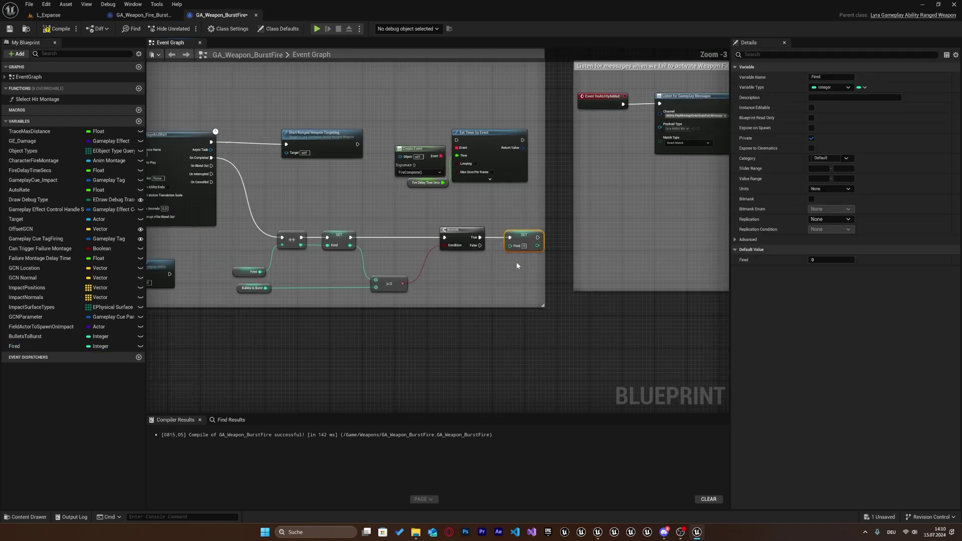
scroll(571, 247, down, 3)
drag(532, 194, 388, 194)
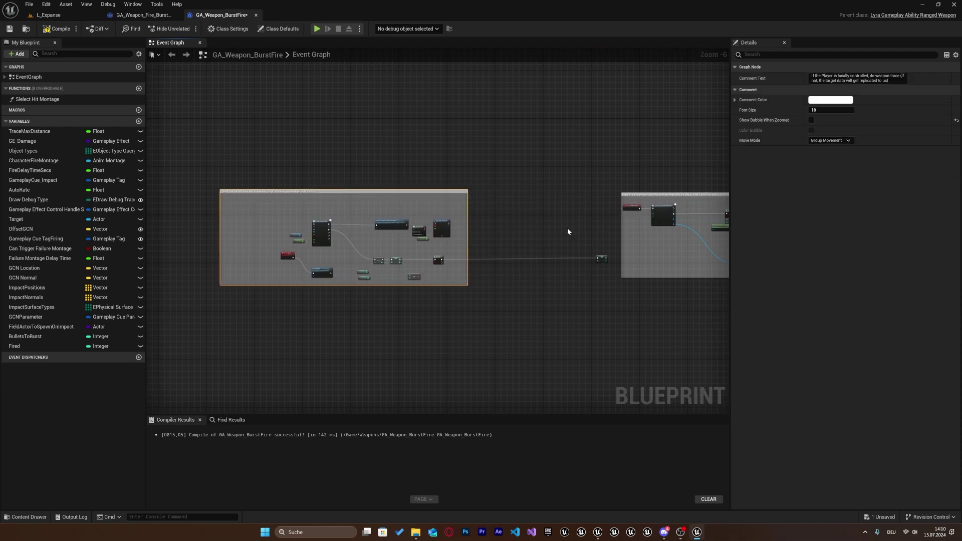
scroll(567, 231, up, 2)
click(659, 270)
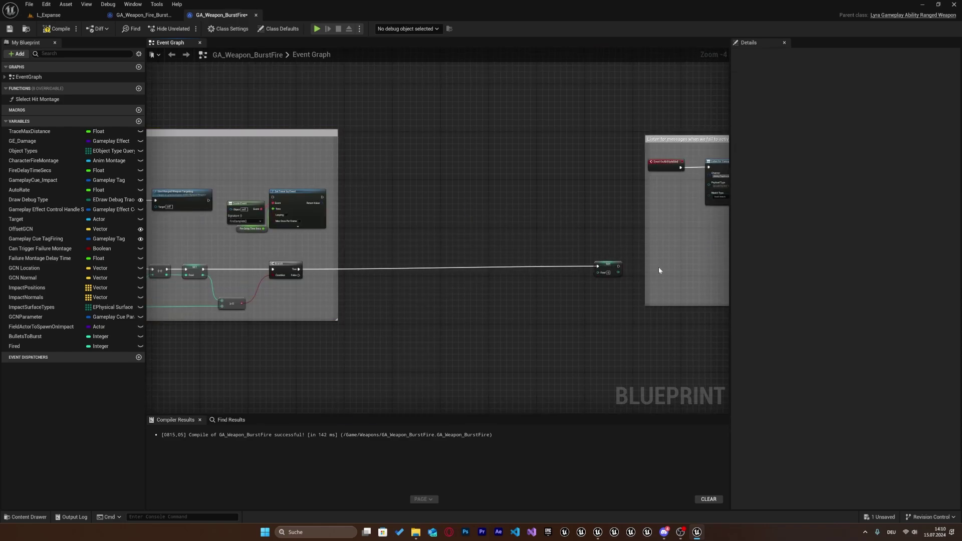
mouse_move(608, 266)
mouse_down()
mouse_move(335, 270)
mouse_move(727, 244)
mouse_up()
scroll(351, 254, up, 1)
right_click(466, 252)
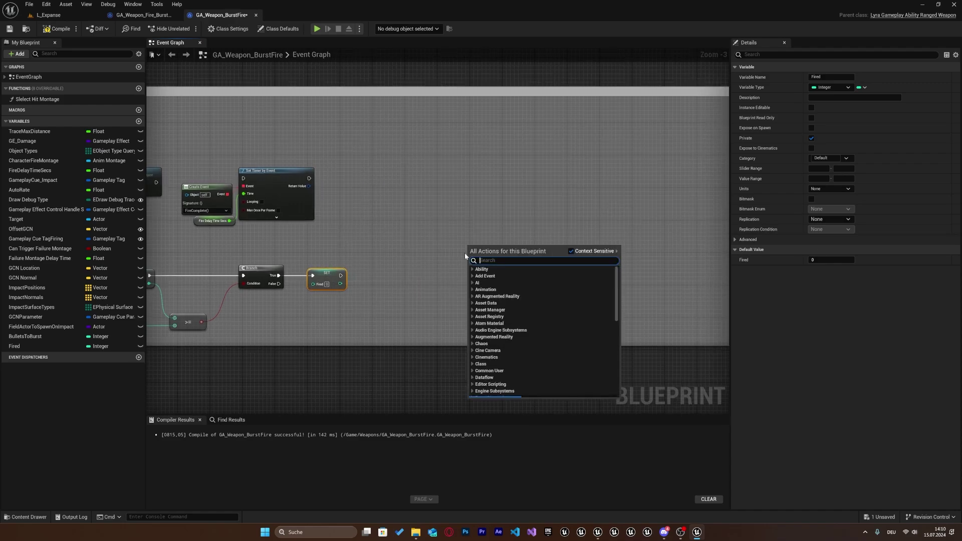
click(403, 310)
scroll(405, 308, up, 2)
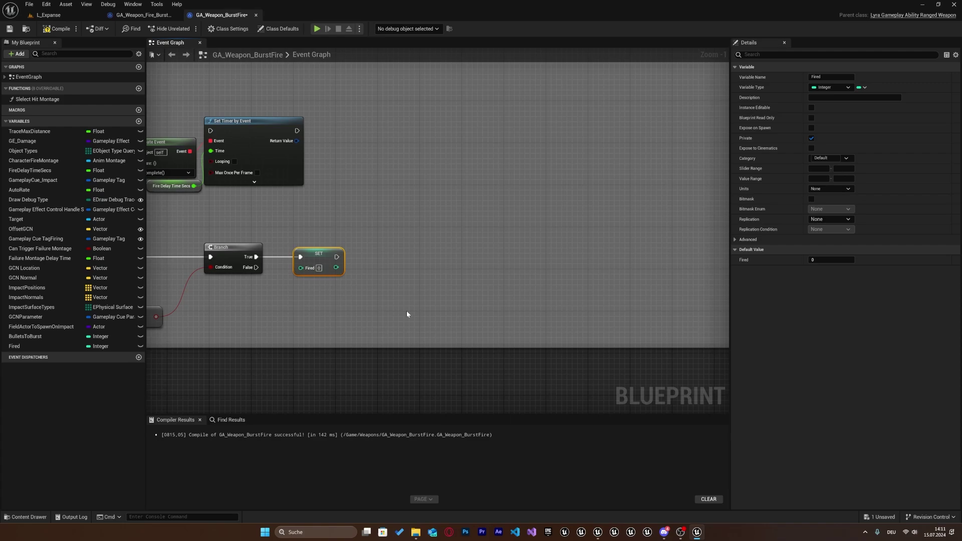
click(407, 311)
scroll(407, 311, up, 1)
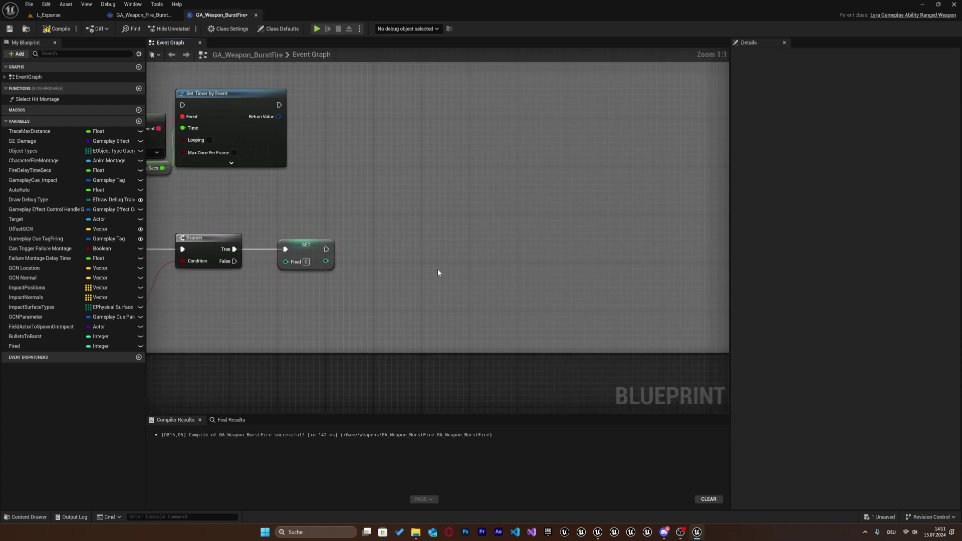
right_drag(415, 275, 441, 299)
drag(353, 273, 409, 278)
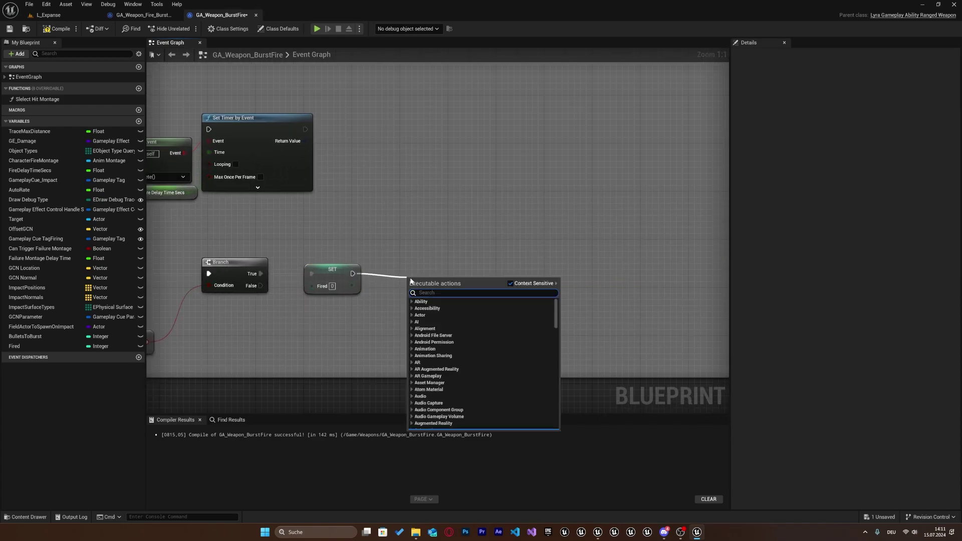
Add a Delay after the reset SET Fired and promote its Duration to a BurstDelay variable.
text(delay)
key(Return)
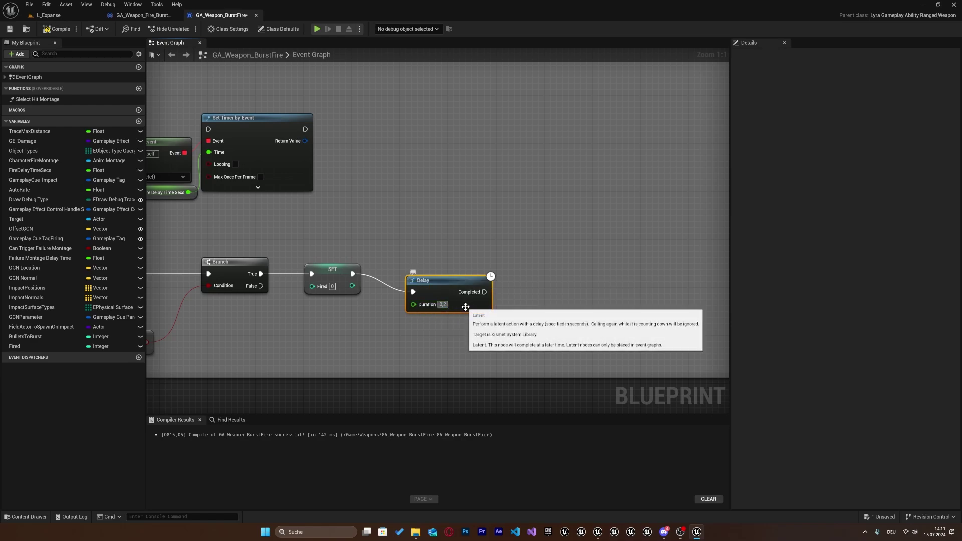
drag(466, 306, 464, 288)
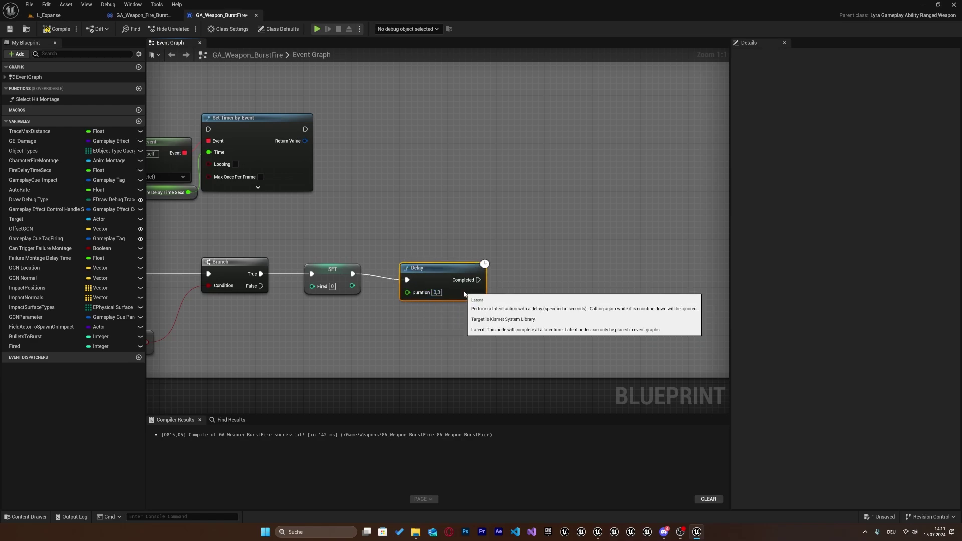
right_click(408, 291)
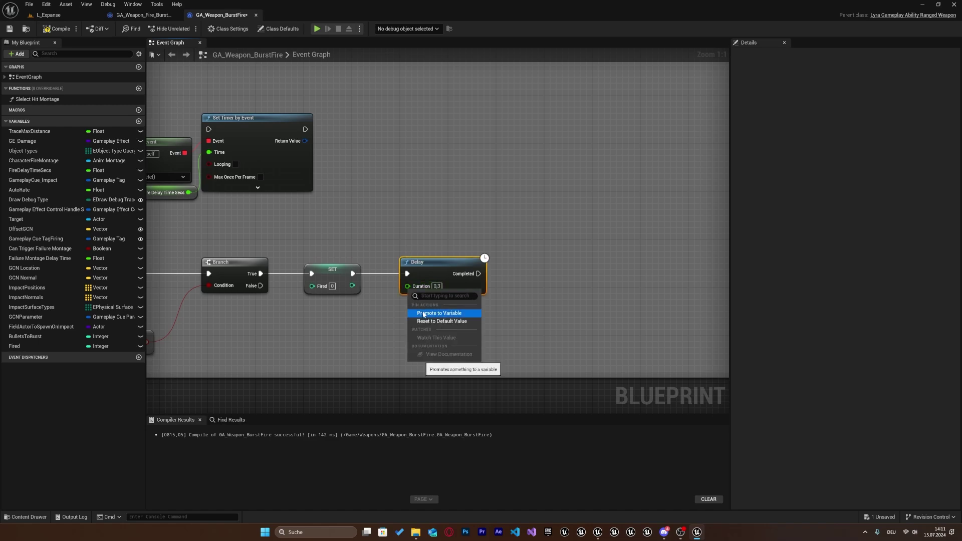
click(424, 314)
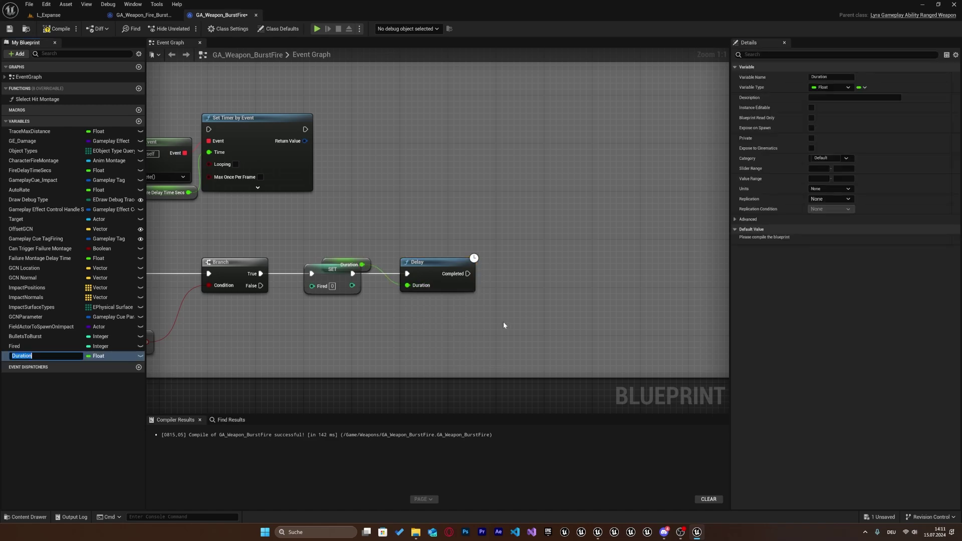
text(BurstDelay)
key(Return)
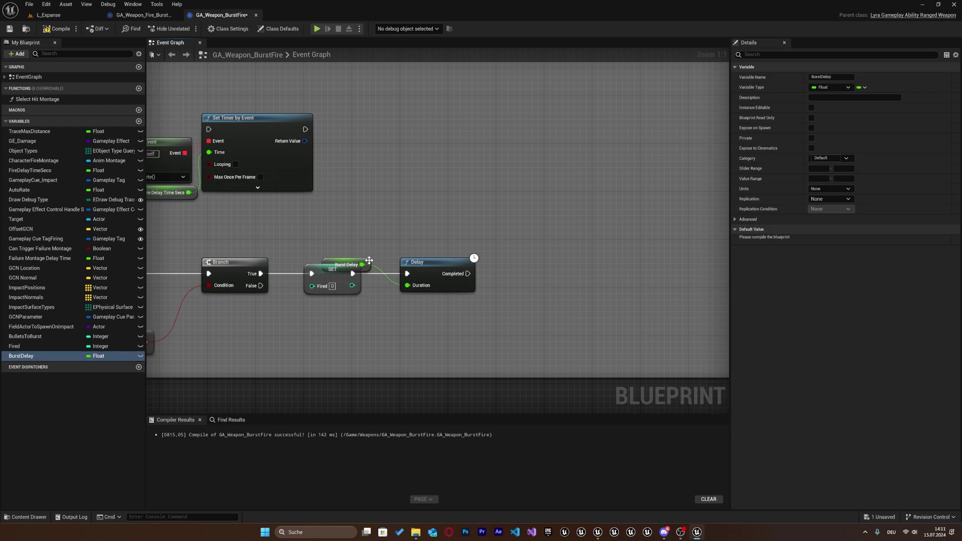
drag(369, 260, 358, 314)
Compile and save the blueprint, with BurstDelay defaulting to 0.3.
click(57, 29)
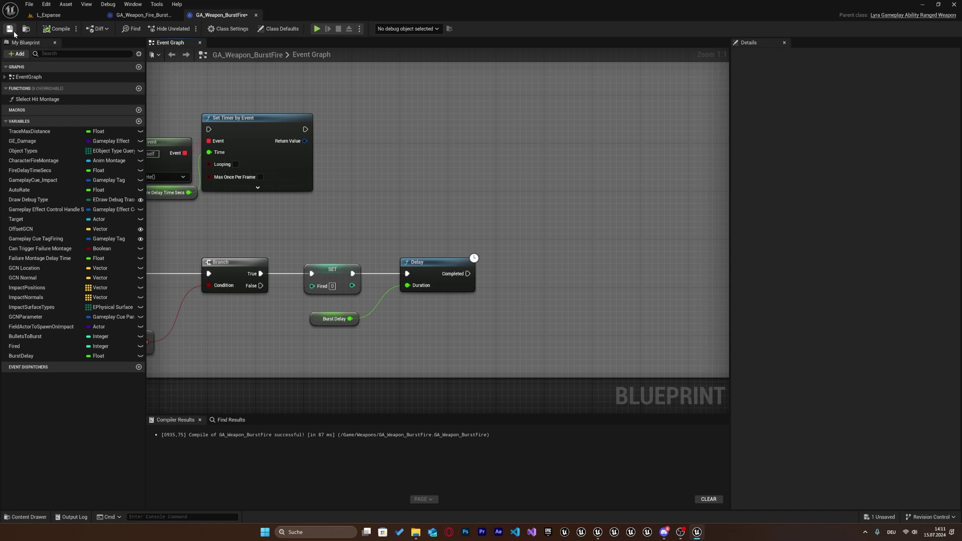
click(10, 29)
click(321, 318)
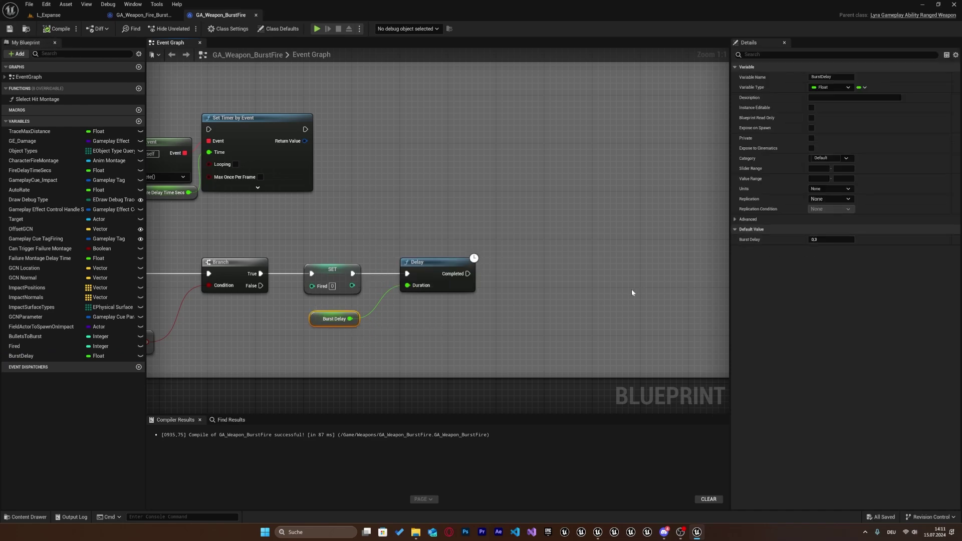
click(584, 299)
Move the timer nodes beside Delay and wire Delay Completed into Set Timer by Event.
scroll(584, 296, down, 3)
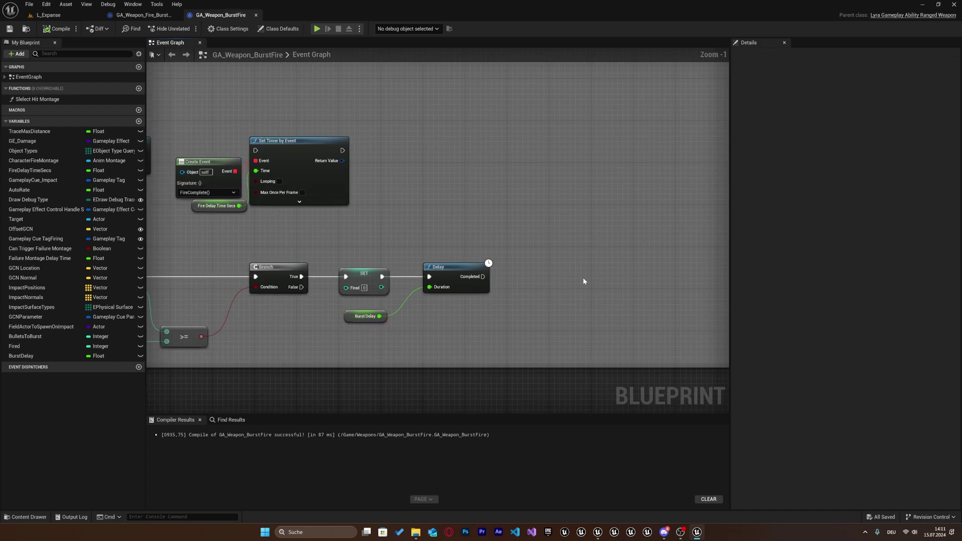
drag(485, 273, 300, 191)
drag(349, 229, 596, 291)
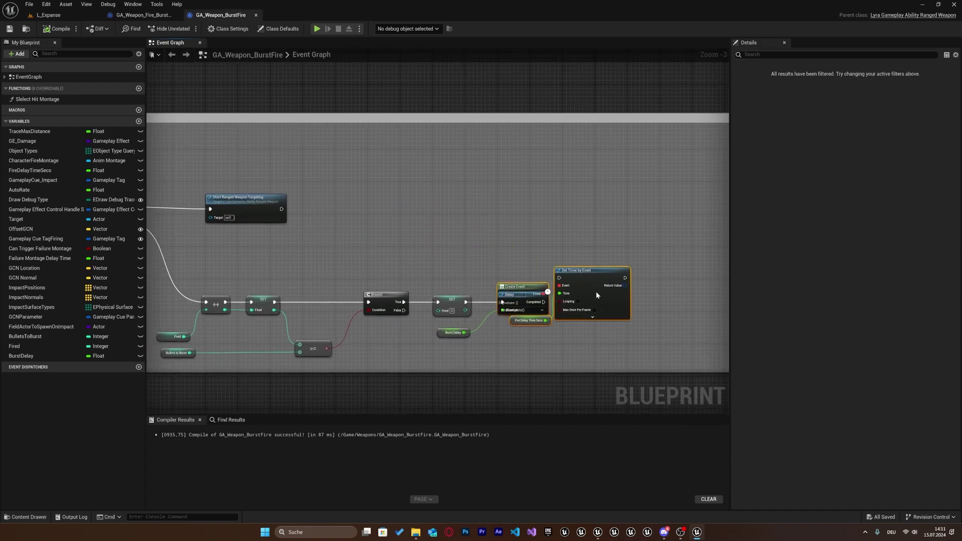
scroll(509, 206, up, 3)
drag(435, 271, 548, 258)
right_drag(541, 241, 549, 209)
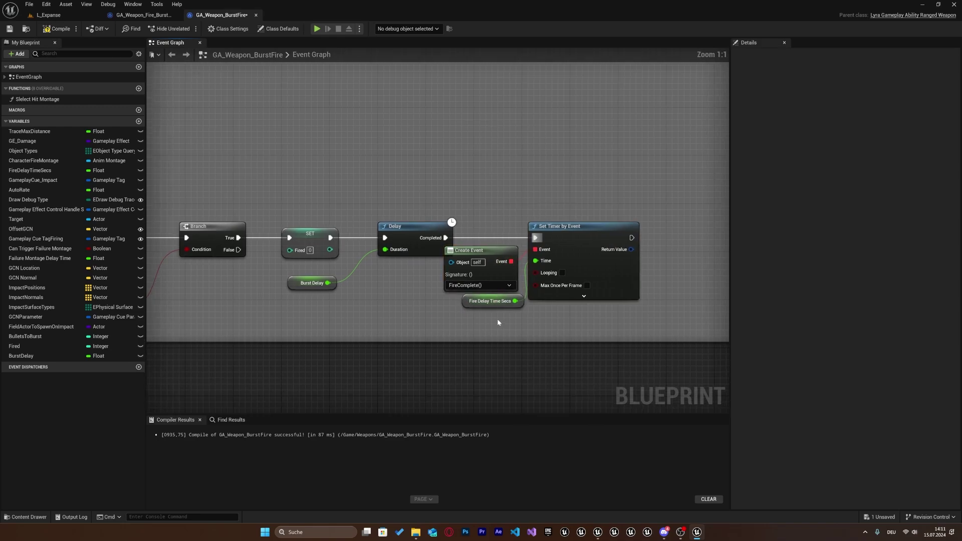
drag(489, 254, 428, 274)
click(468, 249)
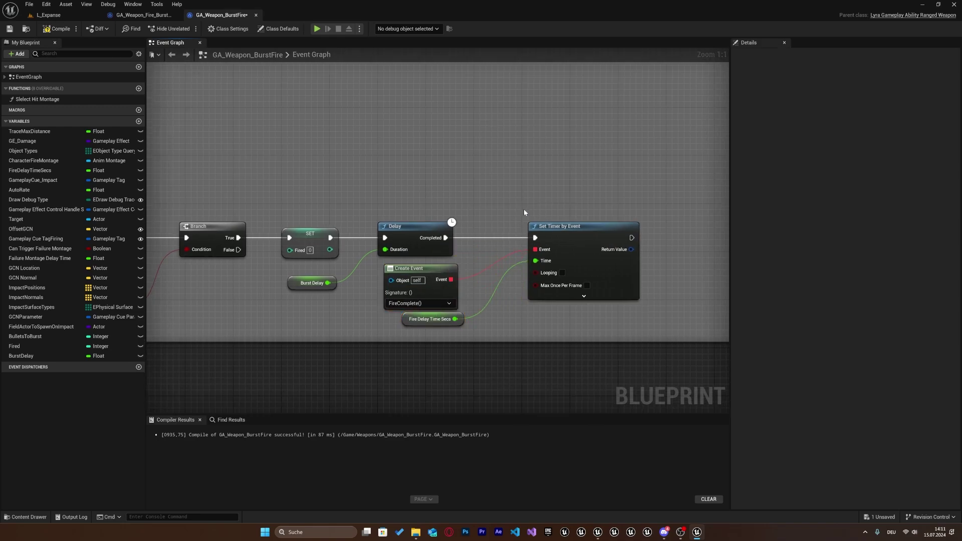
scroll(524, 212, down, 2)
right_drag(564, 194, 502, 187)
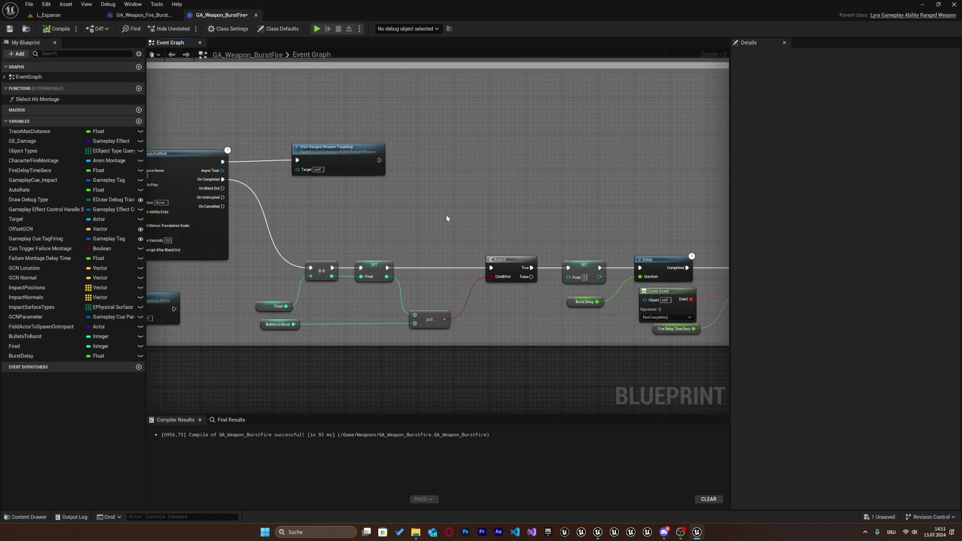
Connect the Branch False output back to PlayMontageAndWait's execution input.
key(alt+Tab)
right_drag(389, 200, 468, 213)
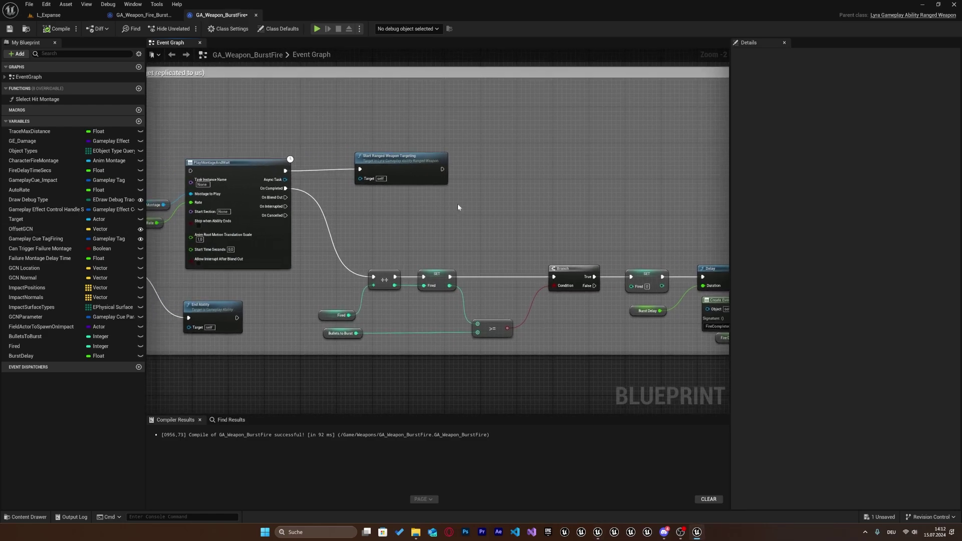
click(497, 288)
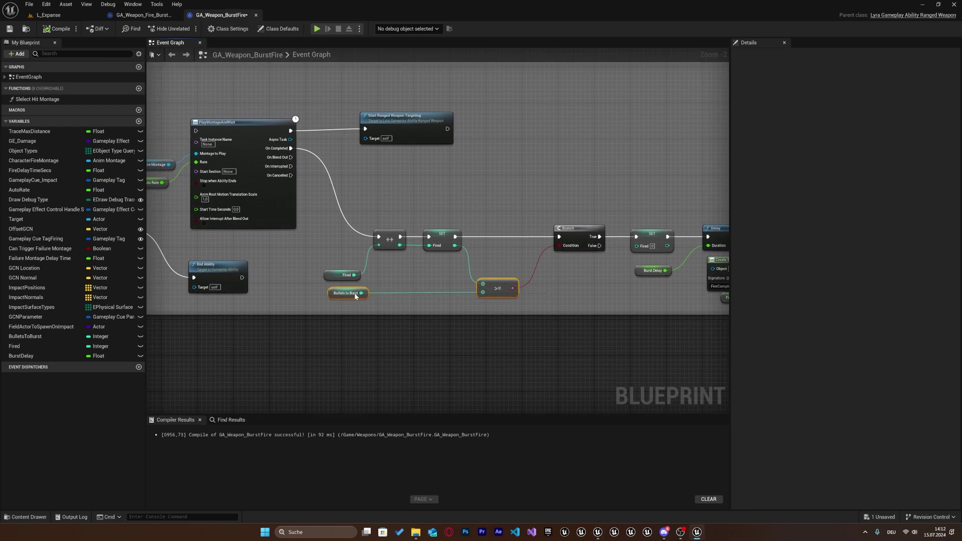
click(495, 203)
drag(596, 246, 529, 126)
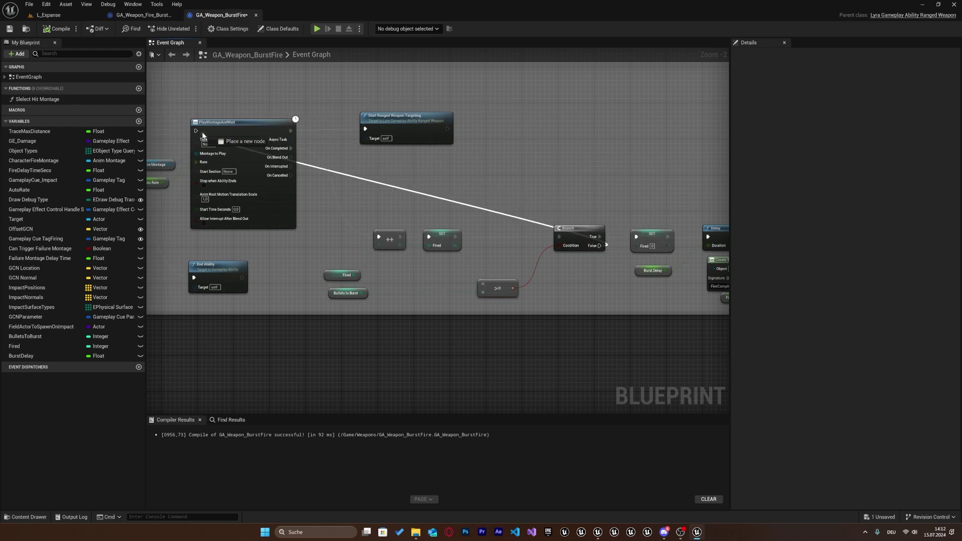
drag(530, 125, 221, 136)
Route the loop-back wire above the nodes through two reroute points.
double_click(496, 209)
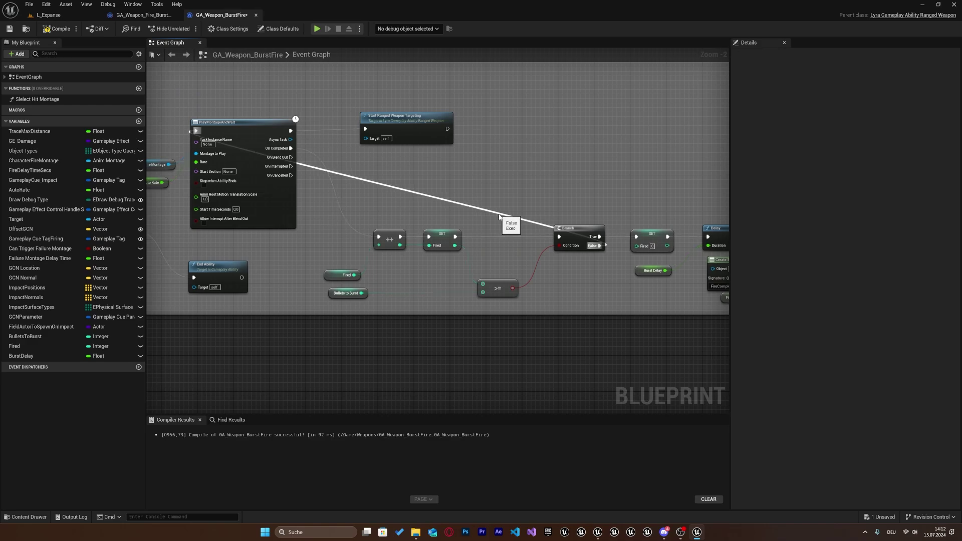
drag(496, 209, 511, 101)
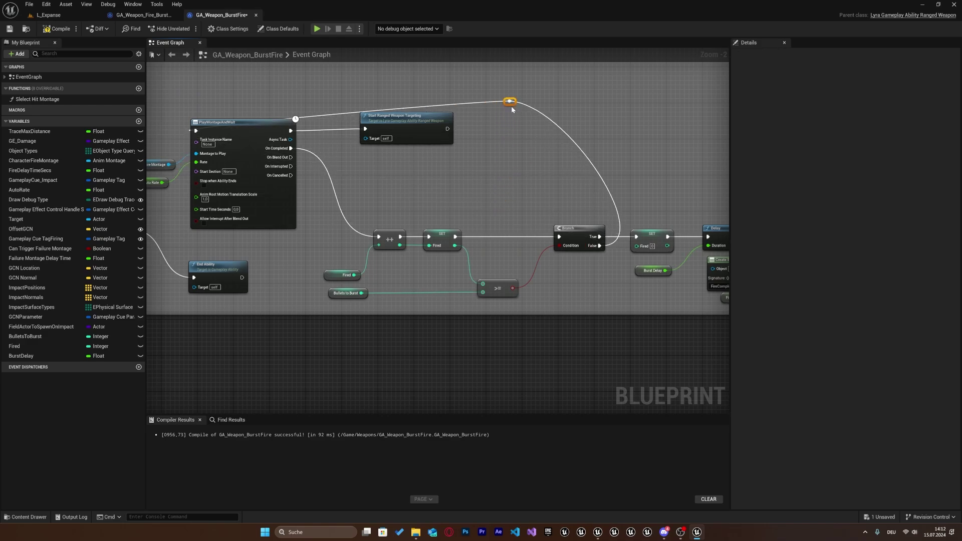
right_drag(437, 107, 489, 128)
double_click(485, 125)
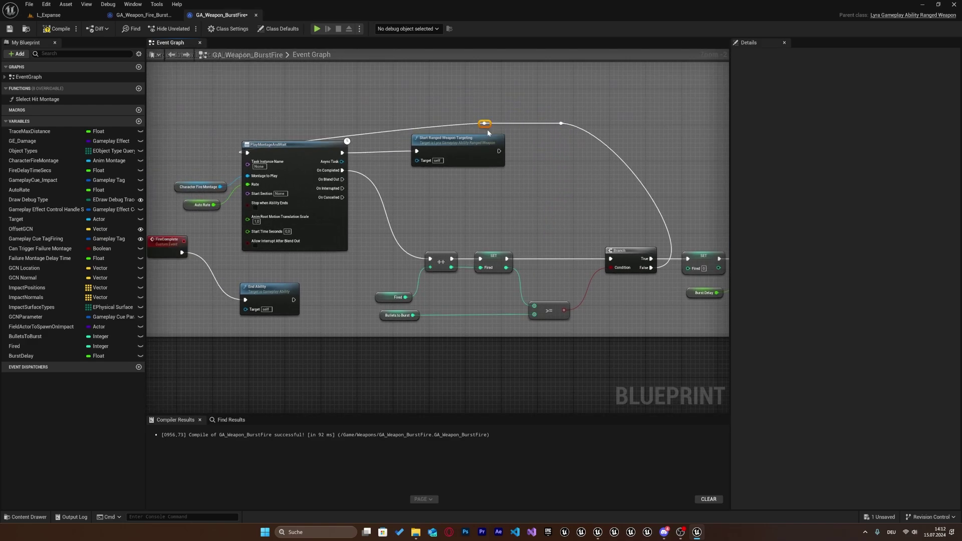
drag(486, 124, 253, 128)
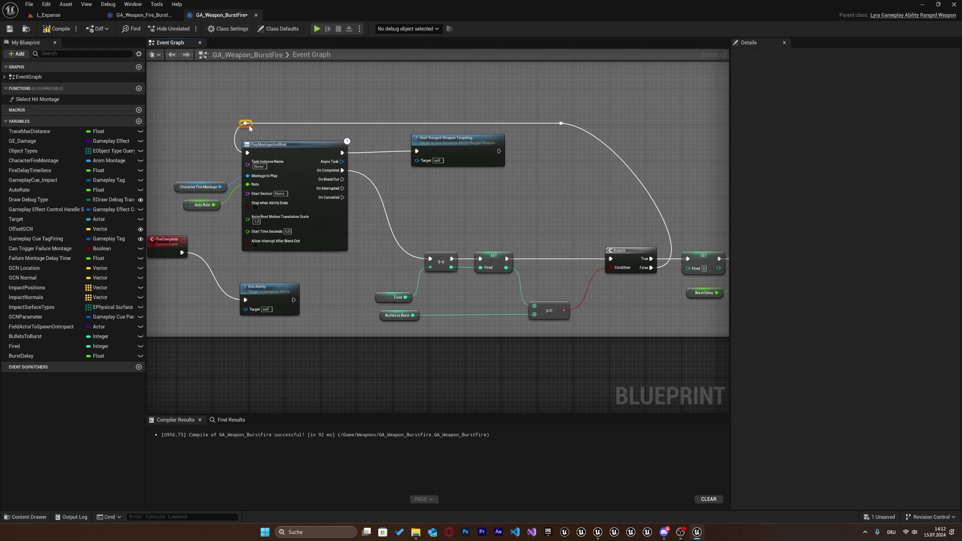
click(329, 108)
right_drag(559, 123, 421, 142)
scroll(420, 140, up, 2)
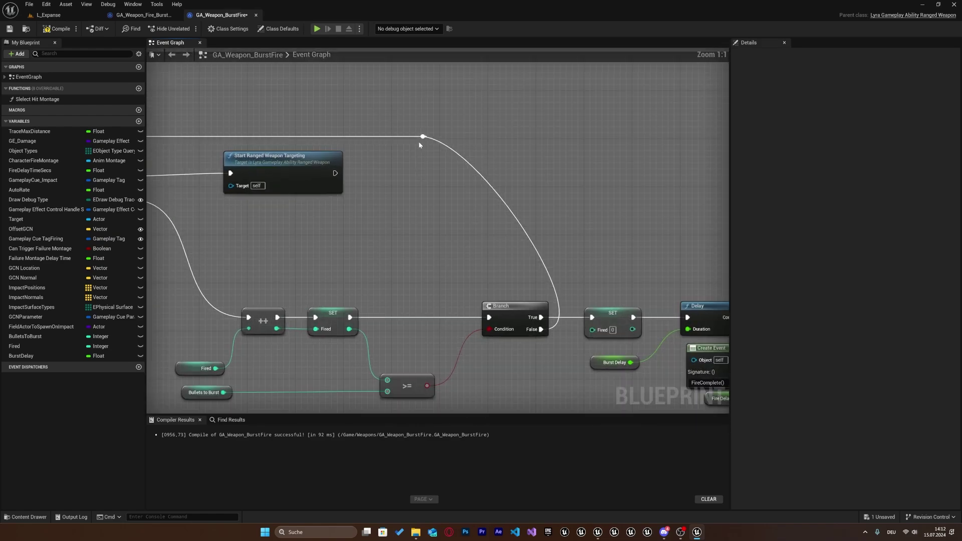
drag(420, 140, 498, 140)
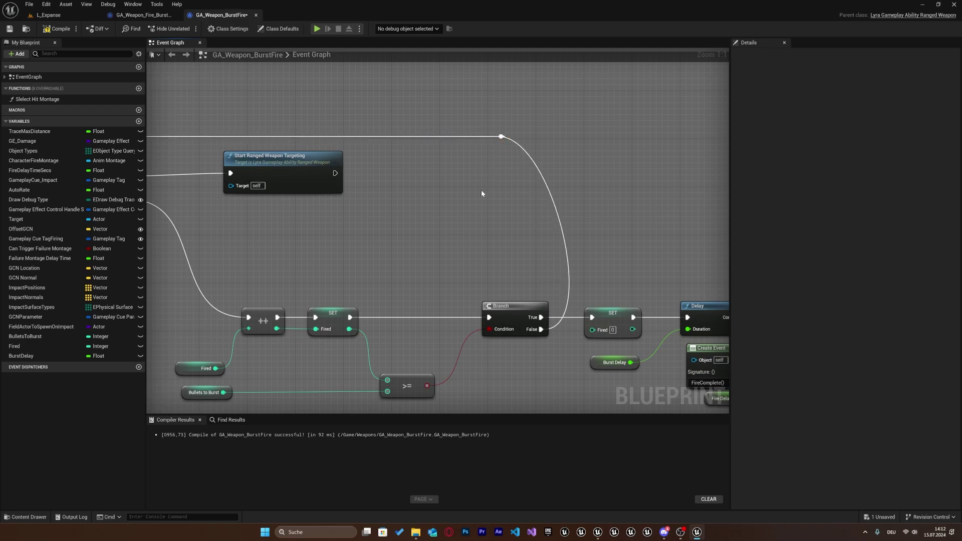
scroll(480, 191, down, 2)
right_drag(480, 191, 576, 191)
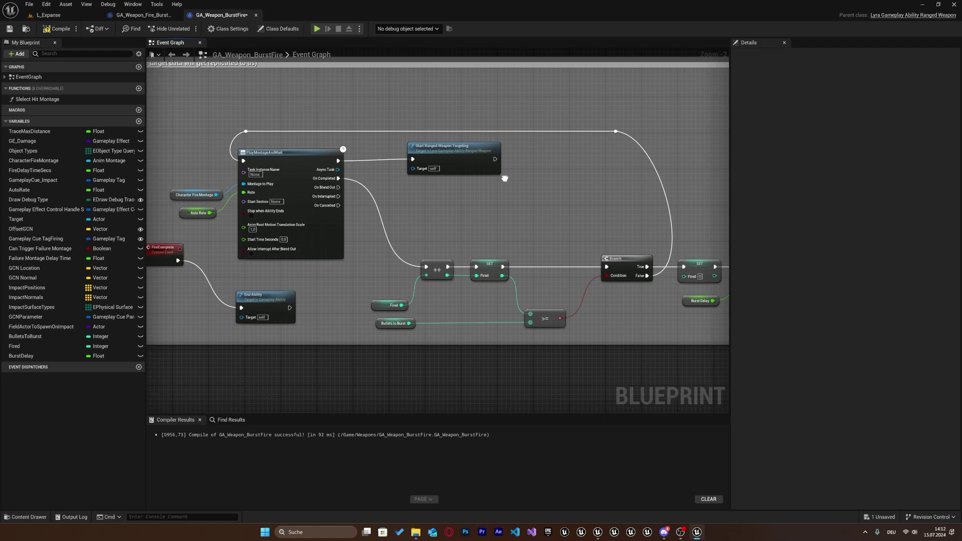
right_drag(504, 196, 516, 171)
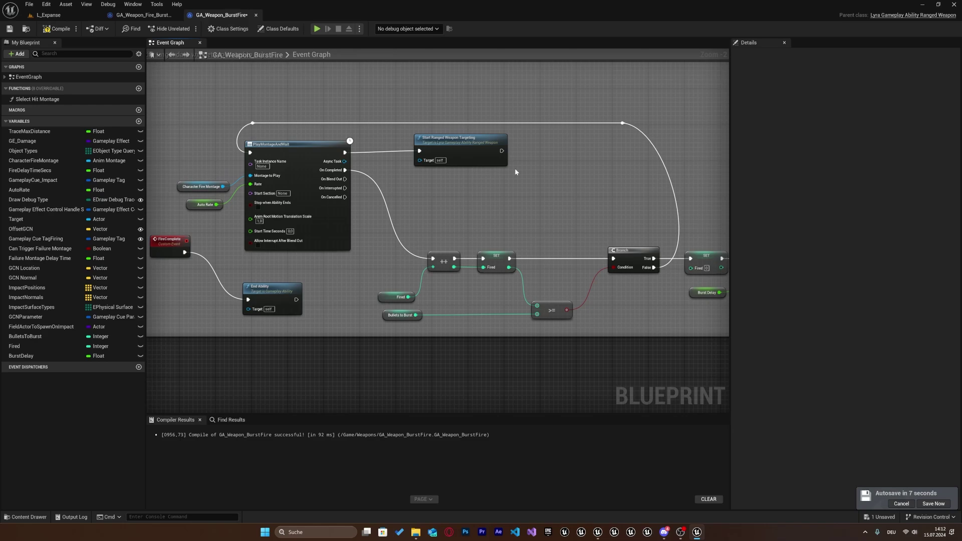
right_drag(549, 204, 353, 181)
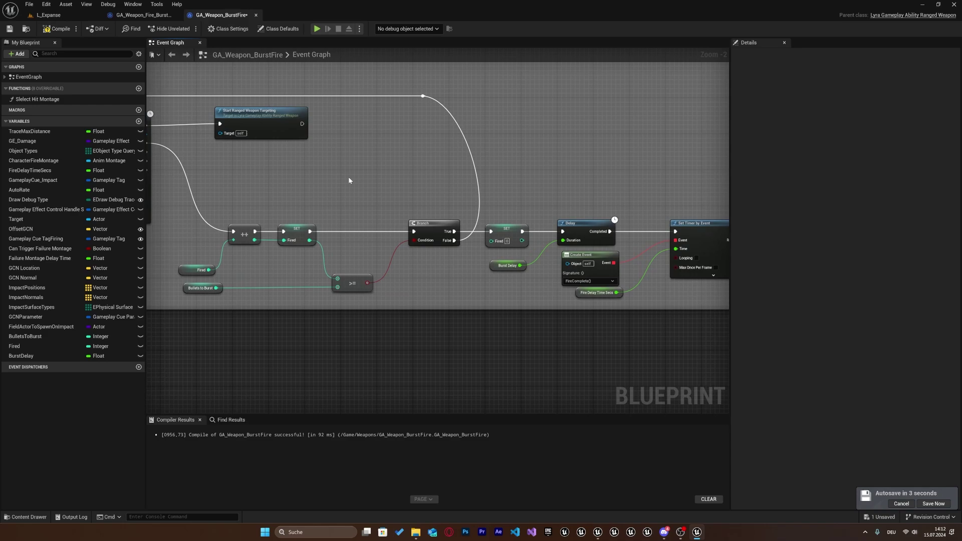
right_drag(349, 181, 554, 218)
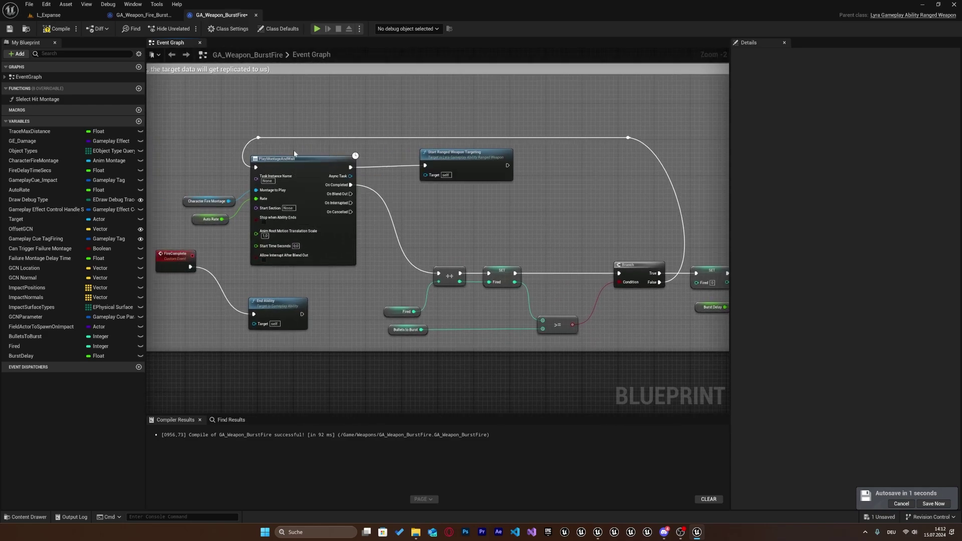
click(296, 177)
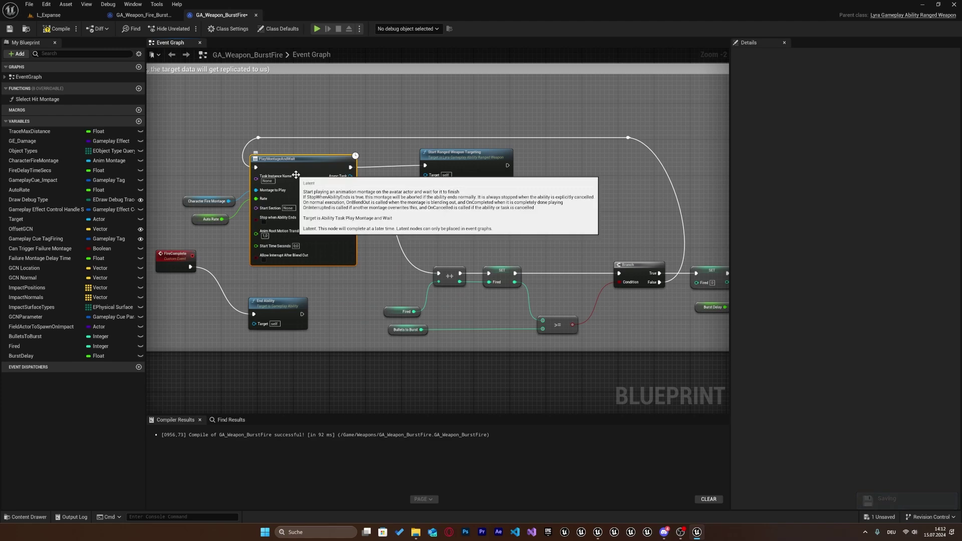
scroll(303, 153, up, 1)
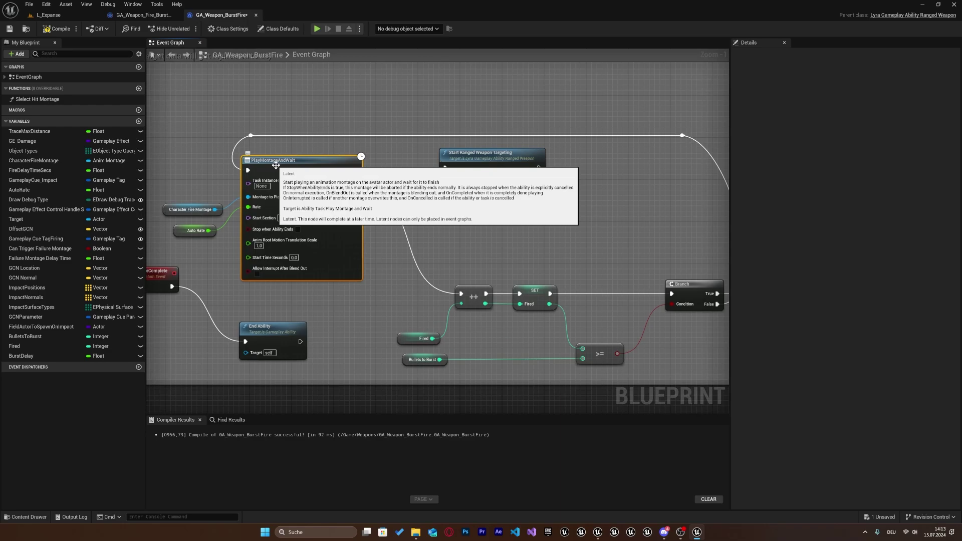
right_drag(517, 182, 532, 144)
scroll(517, 183, down, 1)
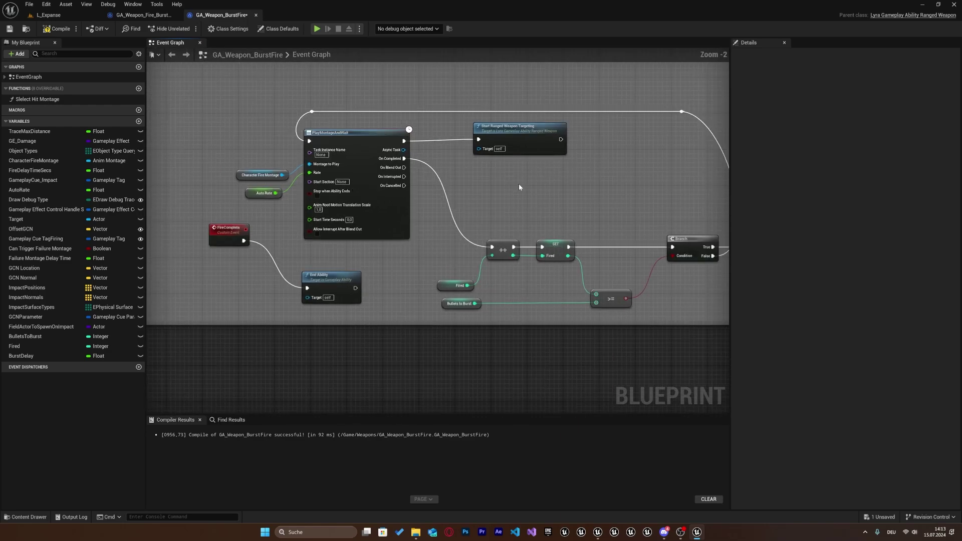
scroll(519, 185, up, 1)
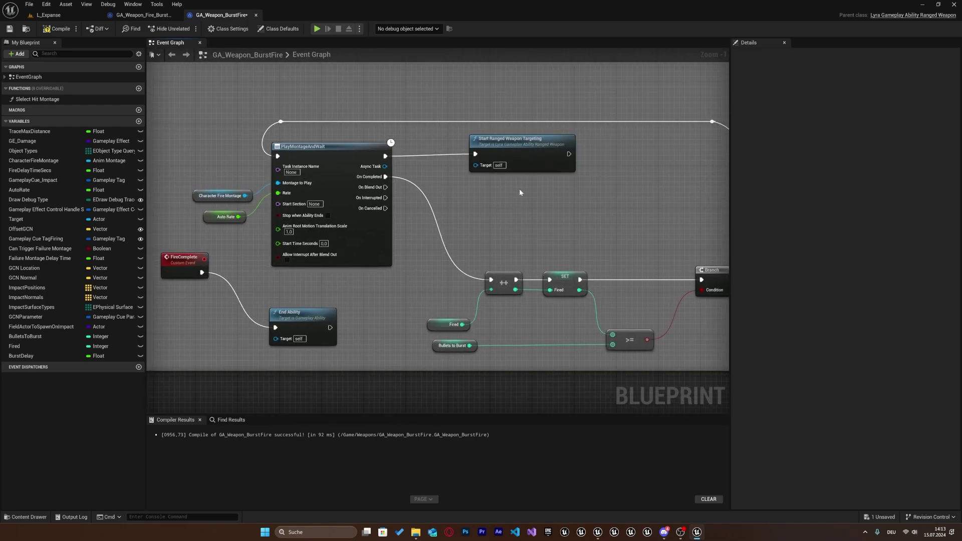
click(325, 164)
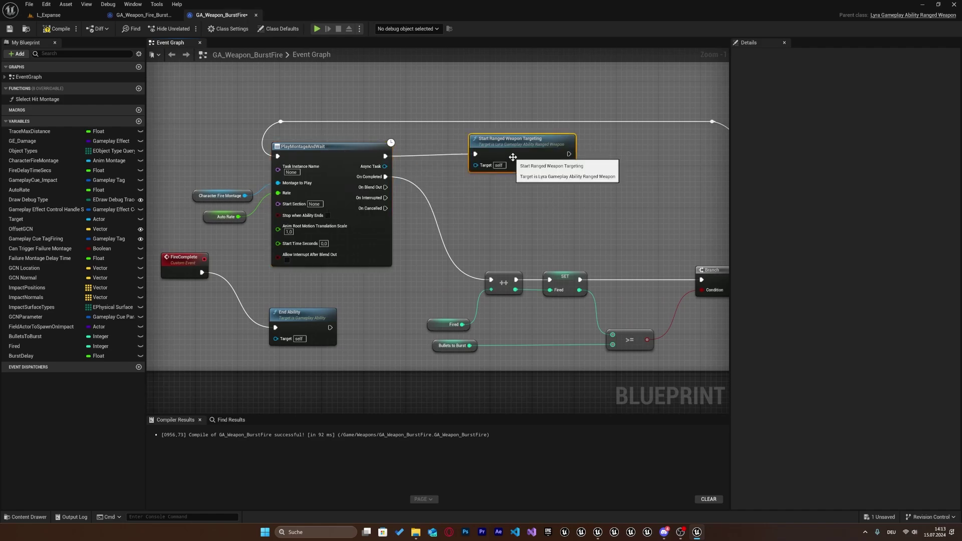
click(581, 209)
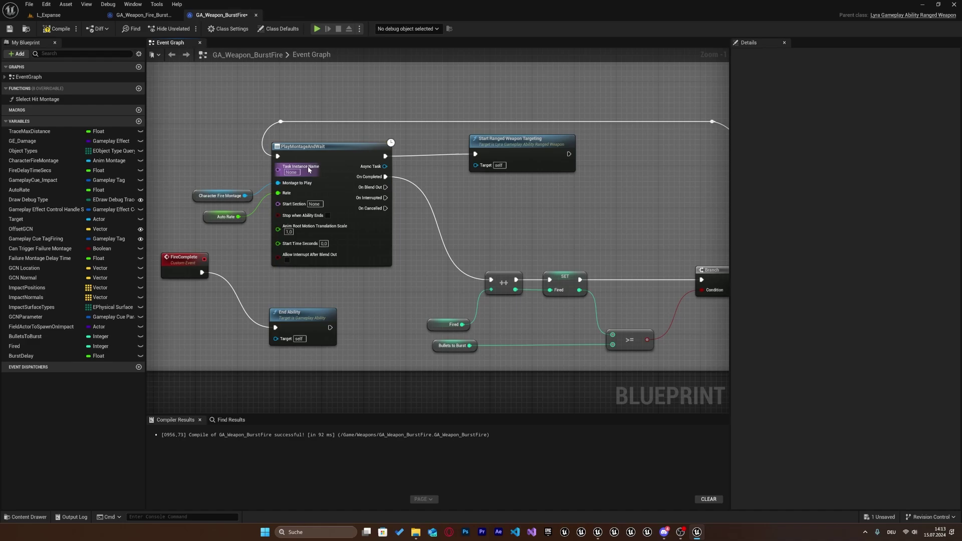
click(474, 169)
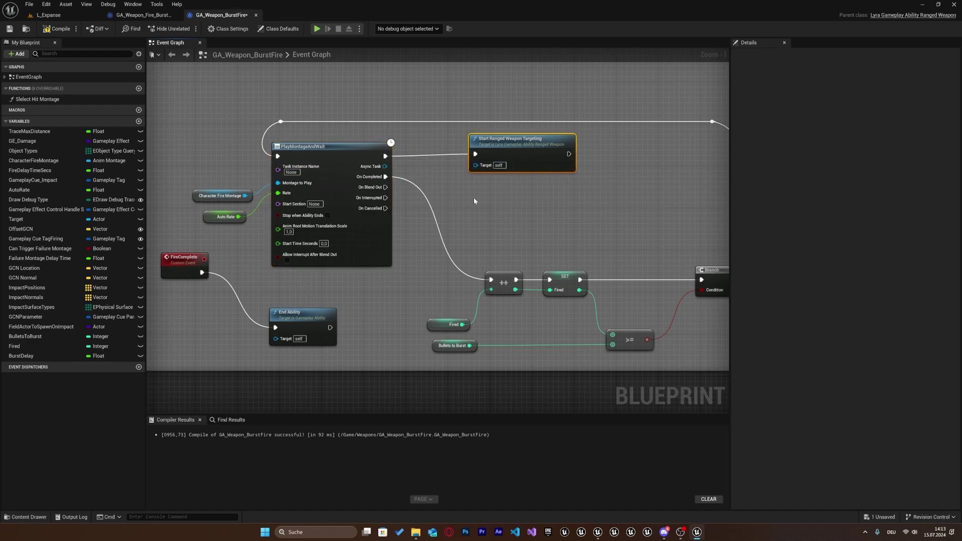
drag(474, 201, 566, 288)
click(431, 147)
scroll(473, 206, down, 2)
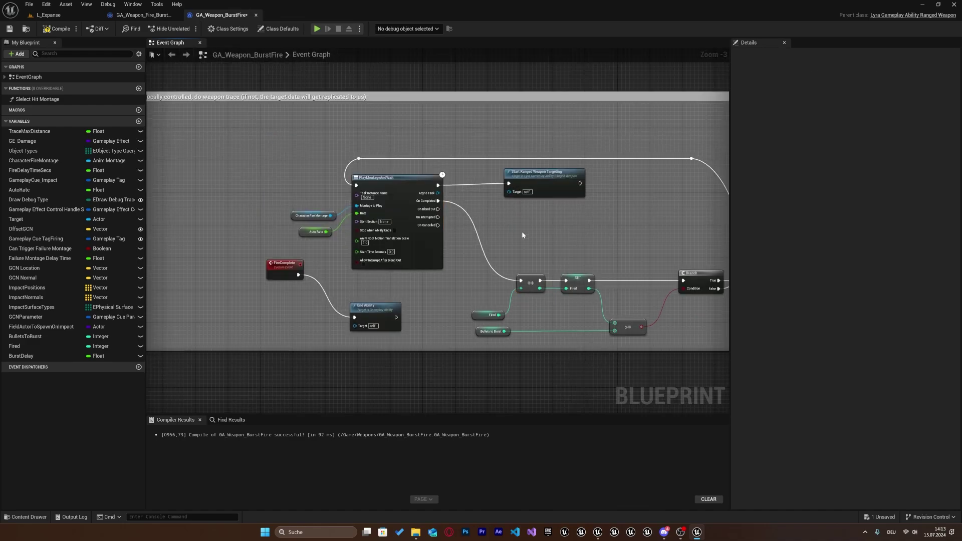
scroll(522, 235, up, 1)
scroll(522, 234, up, 1)
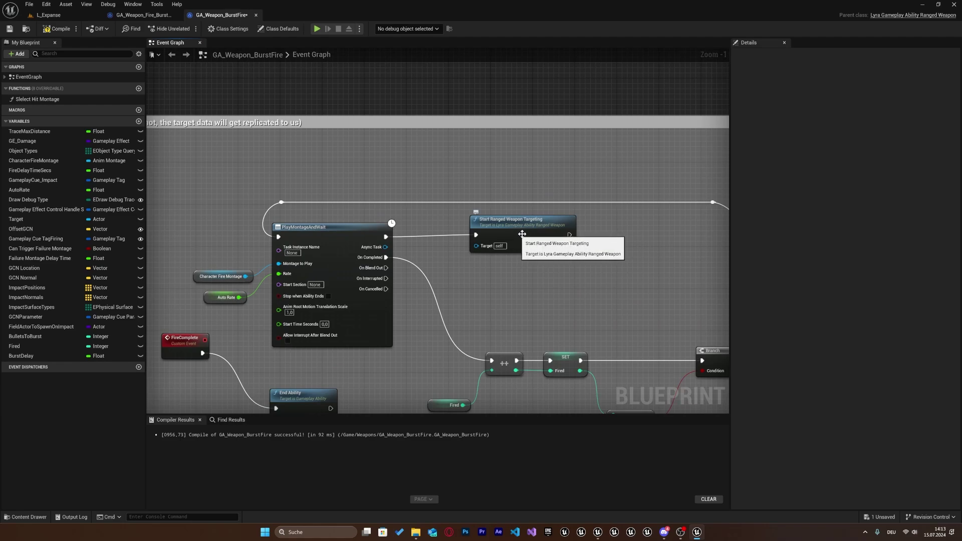
click(521, 235)
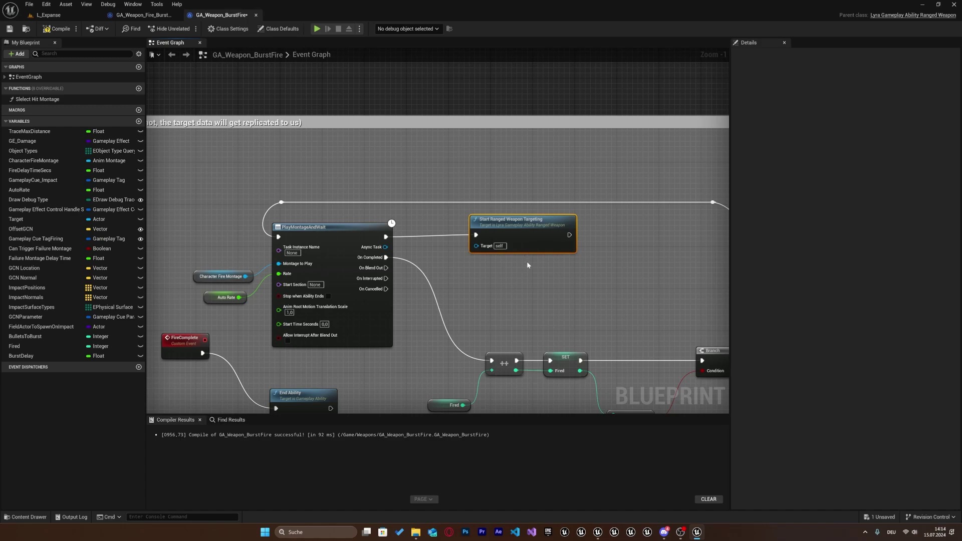
click(527, 261)
click(516, 247)
click(518, 290)
scroll(518, 290, up, 1)
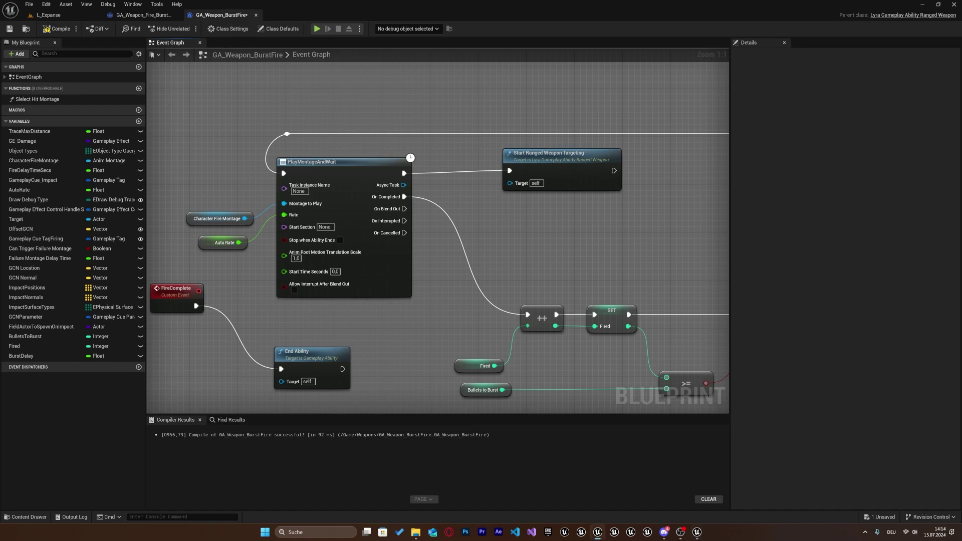
scroll(522, 215, down, 1)
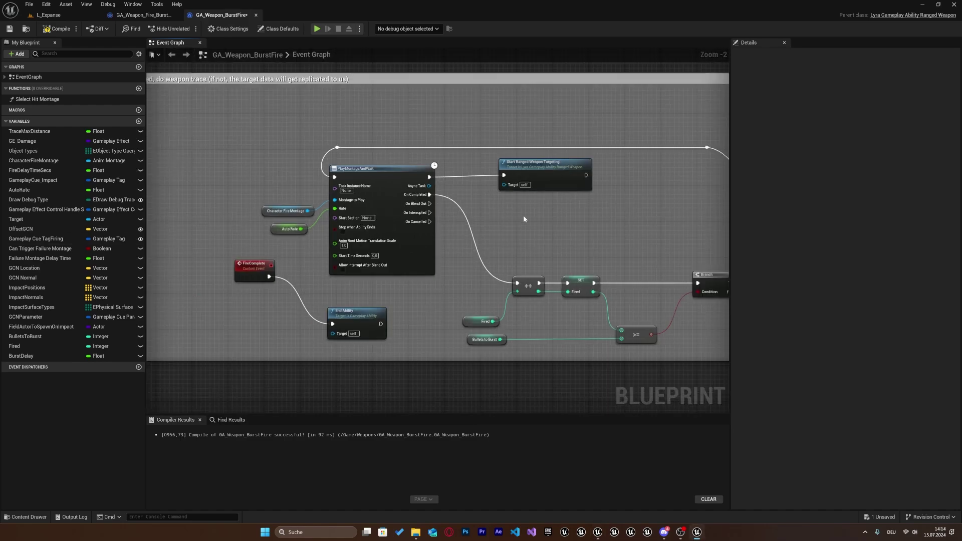
scroll(336, 250, up, 1)
scroll(332, 249, down, 1)
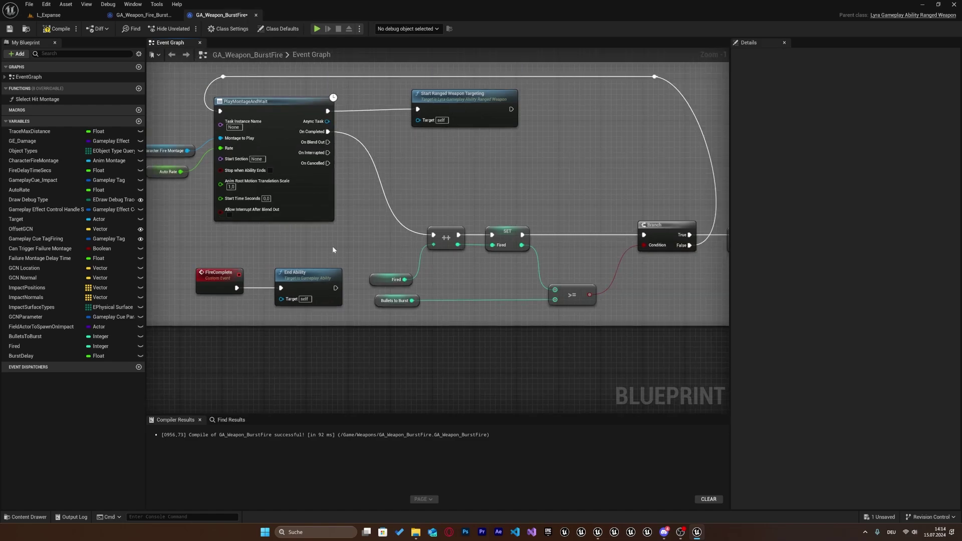
right_drag(653, 229, 313, 221)
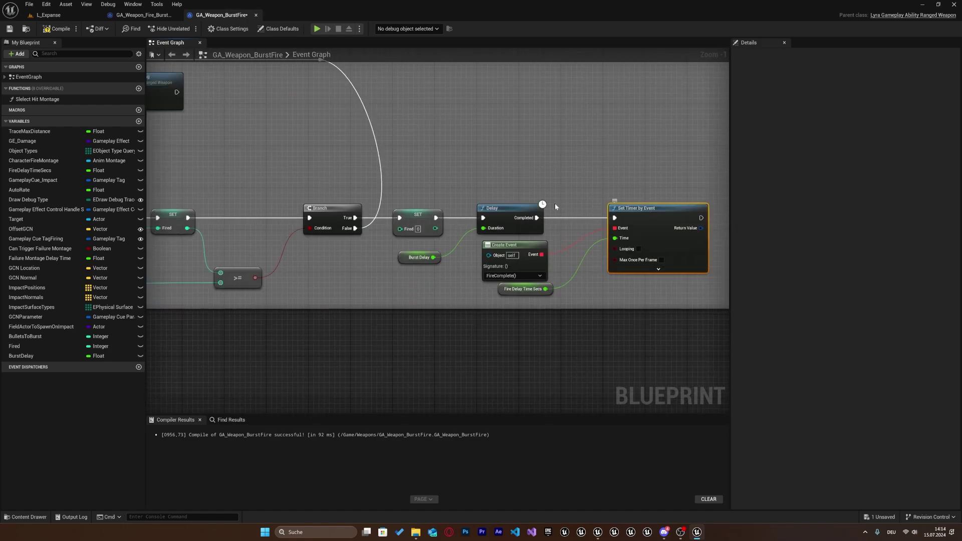
scroll(483, 278, up, 1)
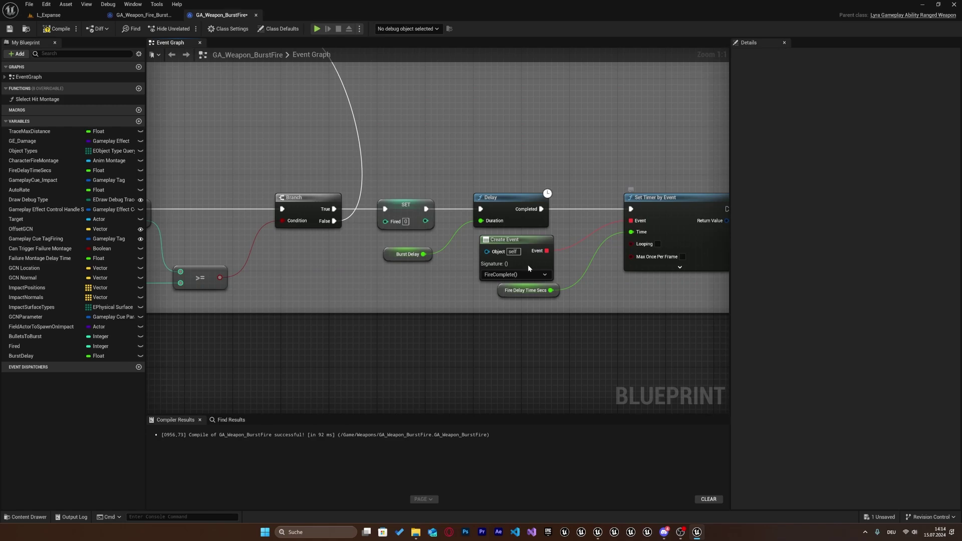
scroll(484, 278, down, 1)
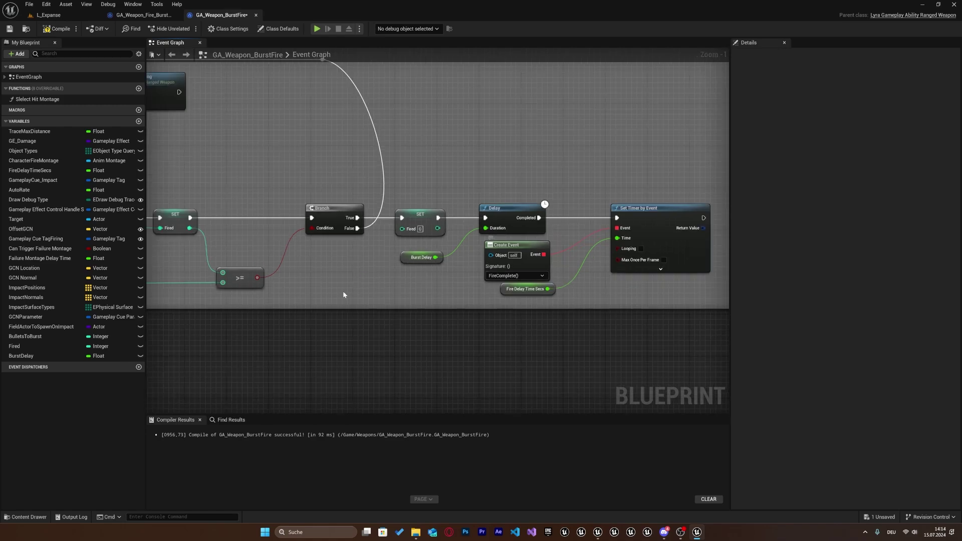
right_drag(343, 291, 183, 246)
click(221, 271)
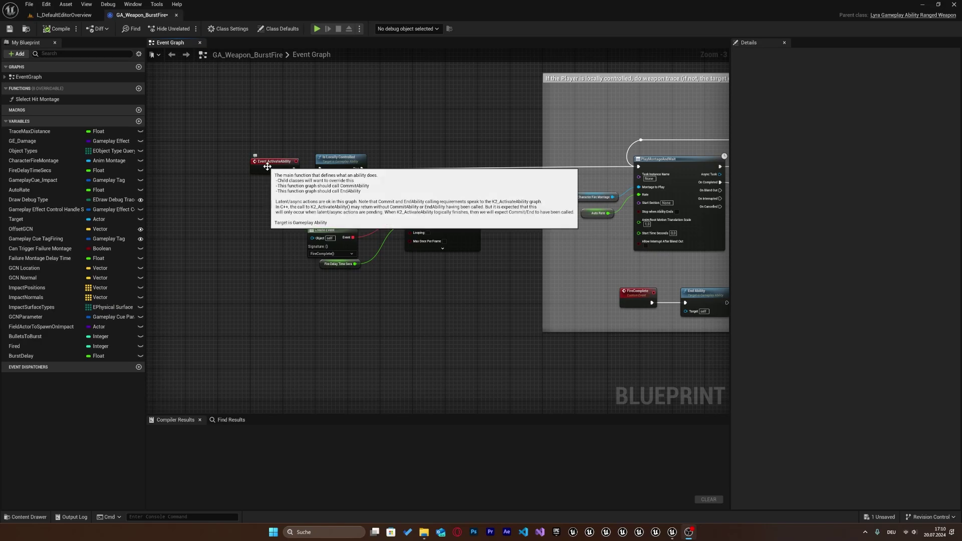
scroll(267, 166, up, 3)
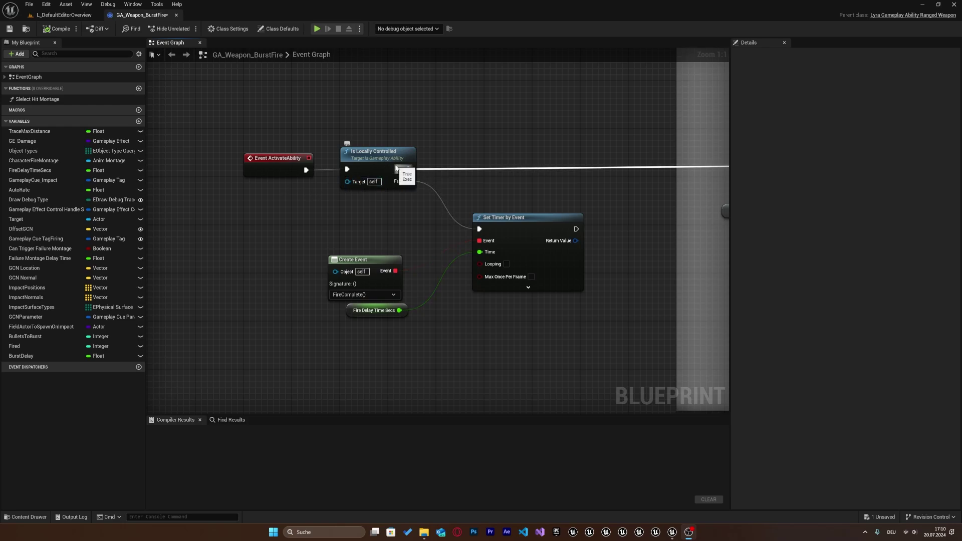
scroll(359, 191, down, 2)
scroll(359, 204, down, 4)
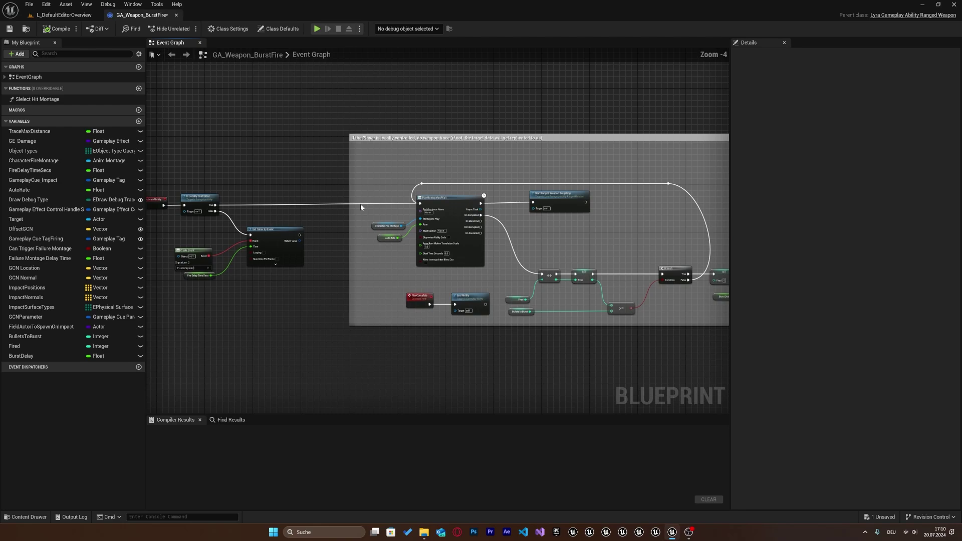
click(431, 192)
scroll(431, 191, up, 1)
scroll(429, 193, up, 1)
scroll(425, 193, up, 2)
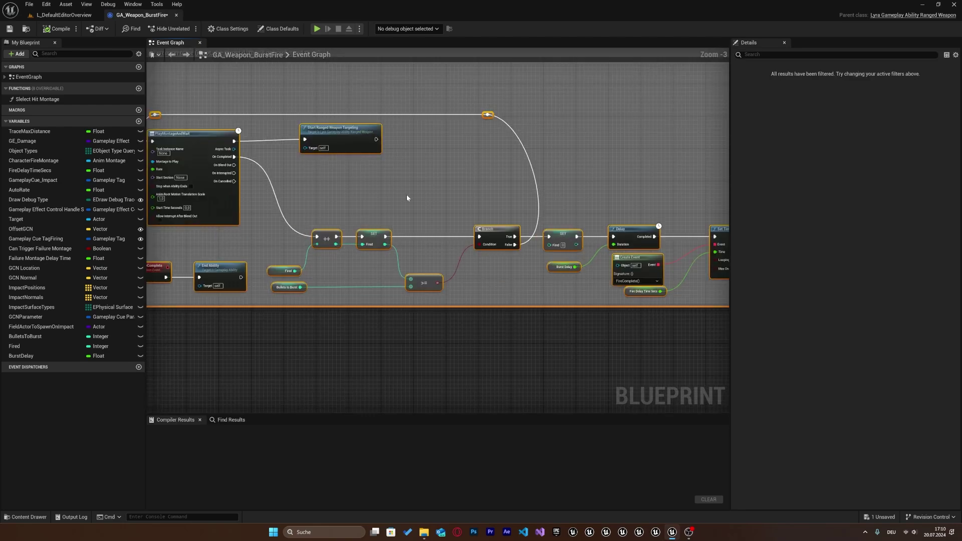
right_drag(407, 194, 390, 178)
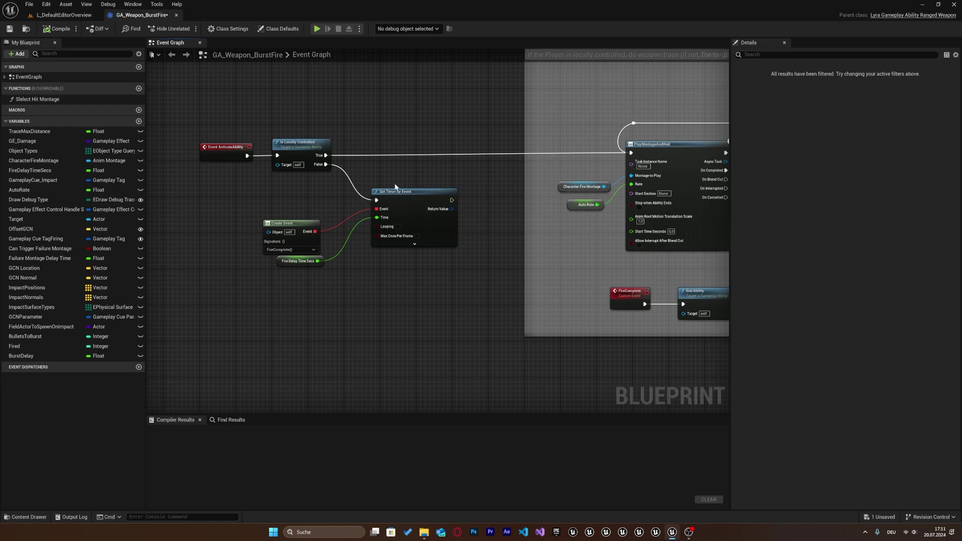
Inspect the FireComplete event behind Create Event, adding then deleting an Is Locally Controlled node.
drag(391, 196, 395, 205)
click(293, 233)
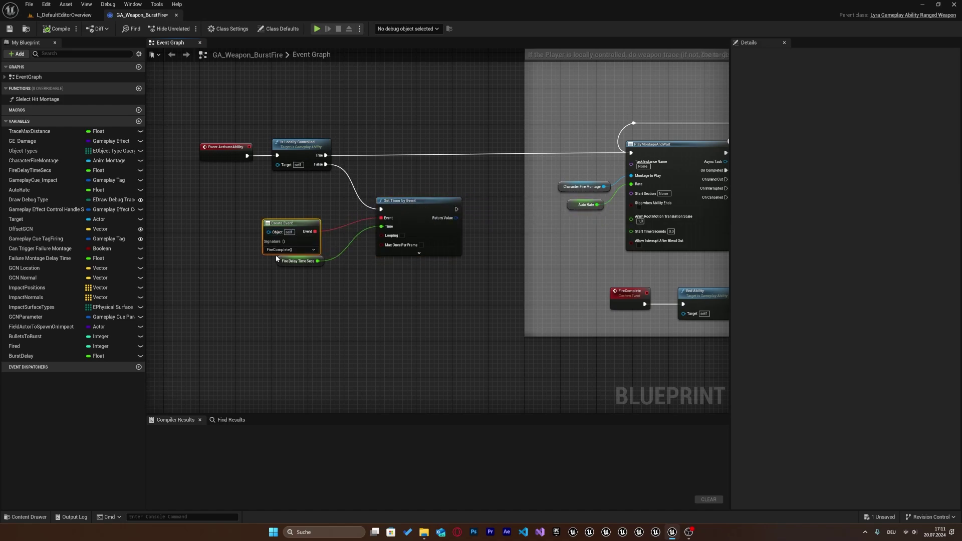
scroll(277, 255, up, 2)
double_click(283, 252)
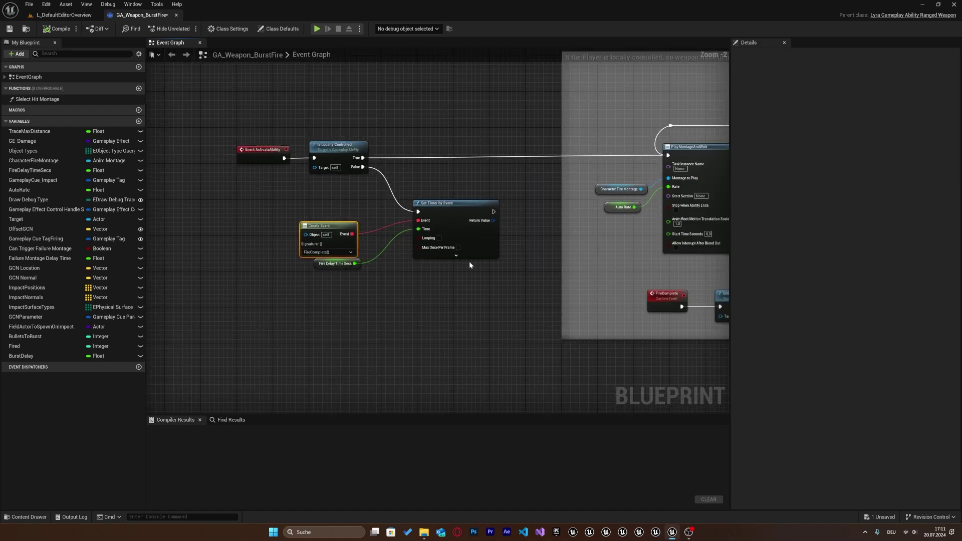
click(329, 162)
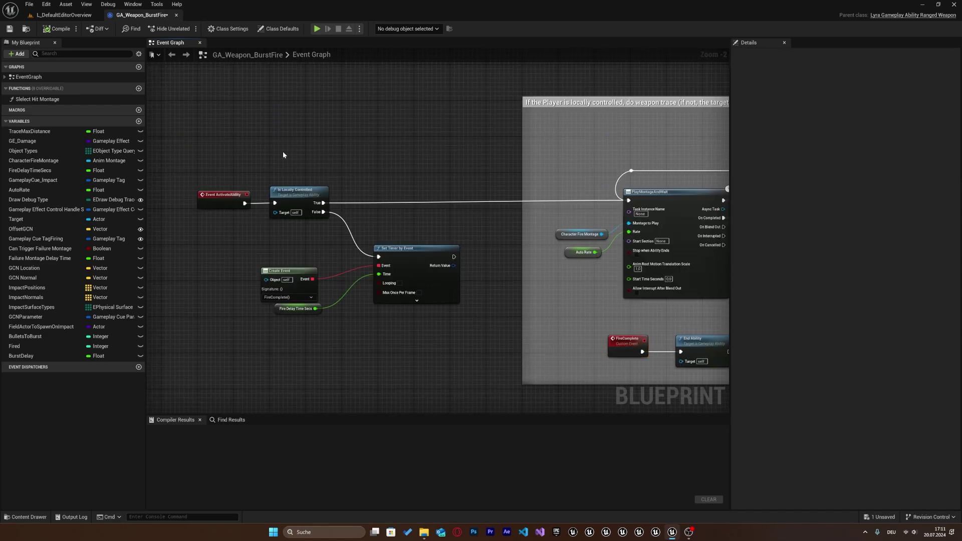
right_click(283, 153)
text(is Local)
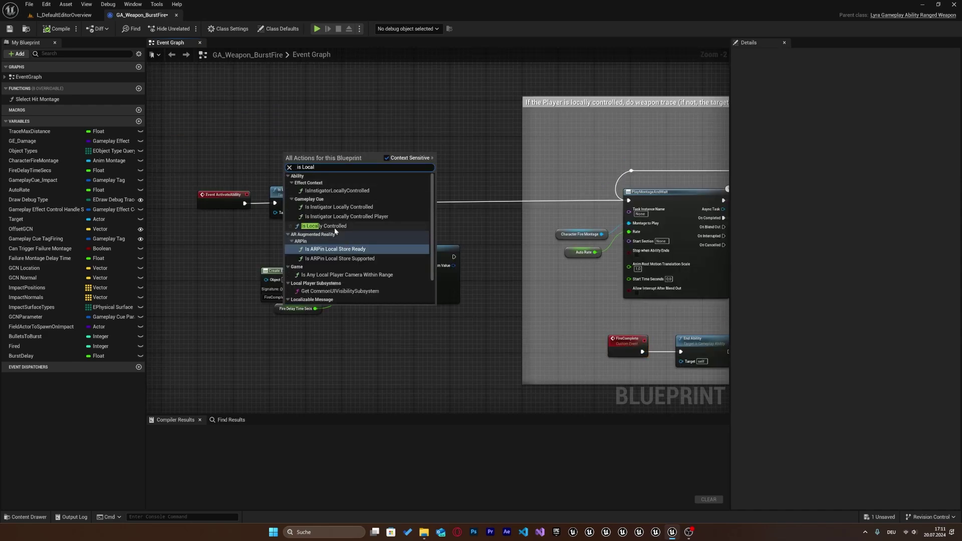
click(323, 226)
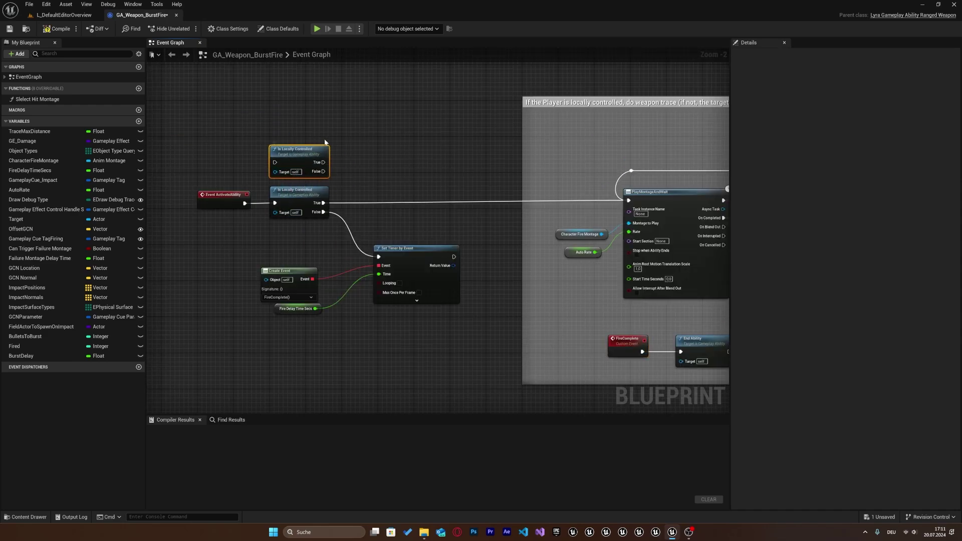
key(Delete)
Add a second Set Timer by Event with a Create Event on its Event pin.
right_click(435, 140)
text(Set Timer)
key(Up)
key(Return)
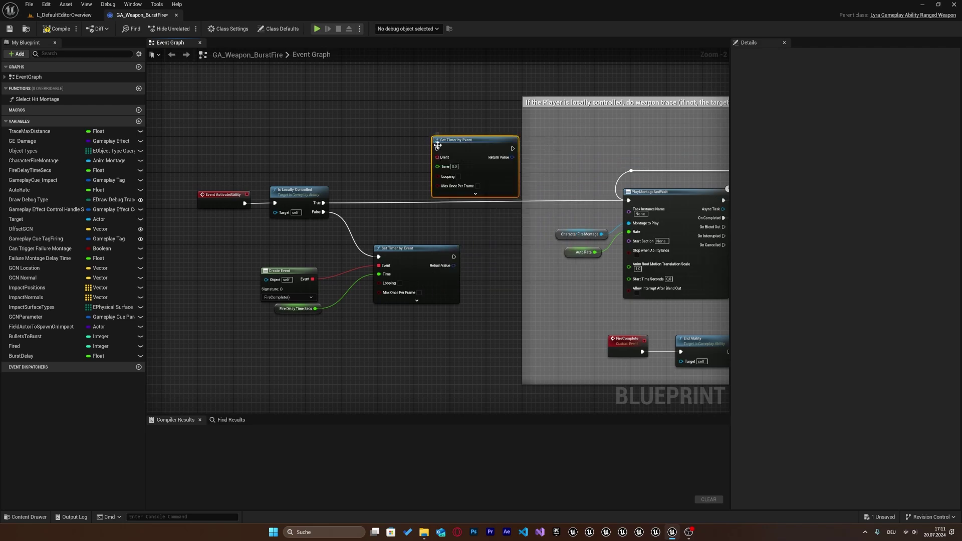
drag(410, 149, 307, 150)
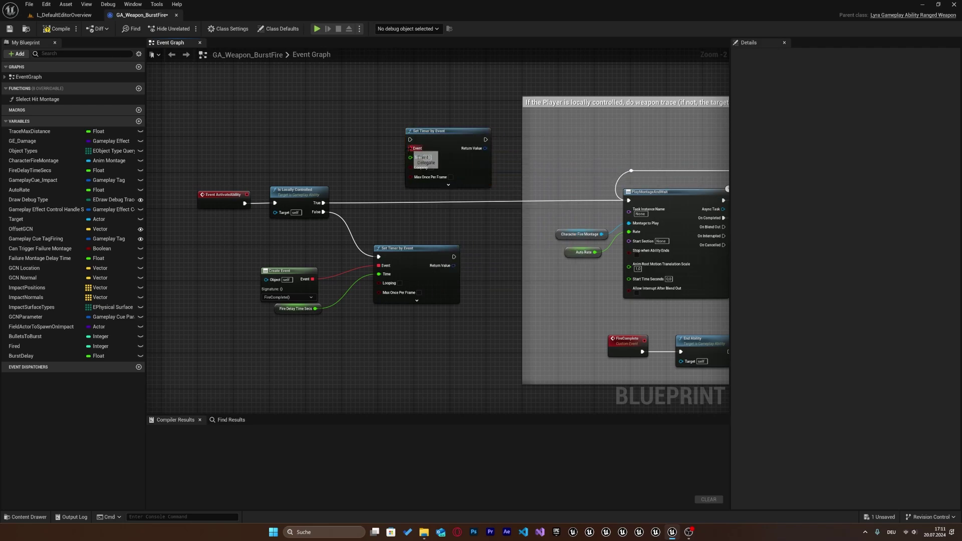
text(crea)
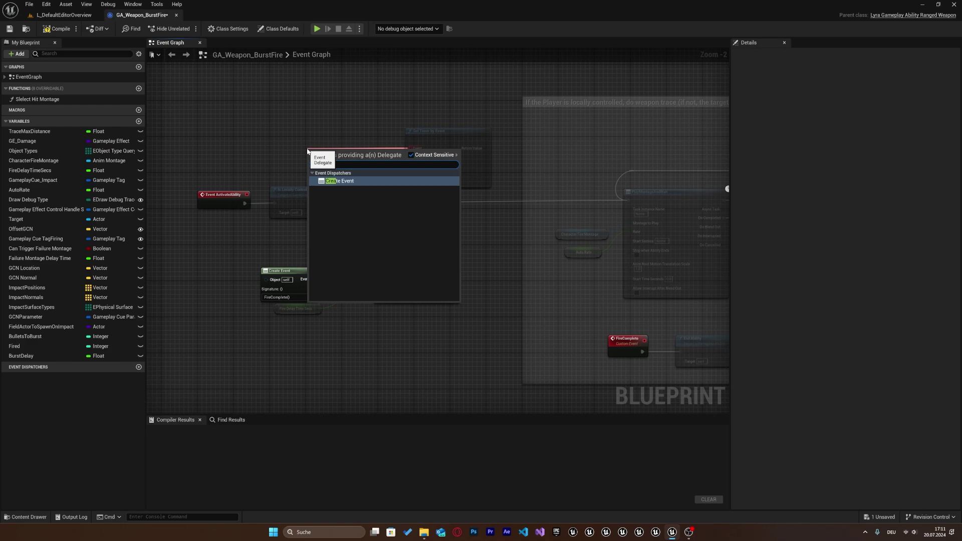
key(Return)
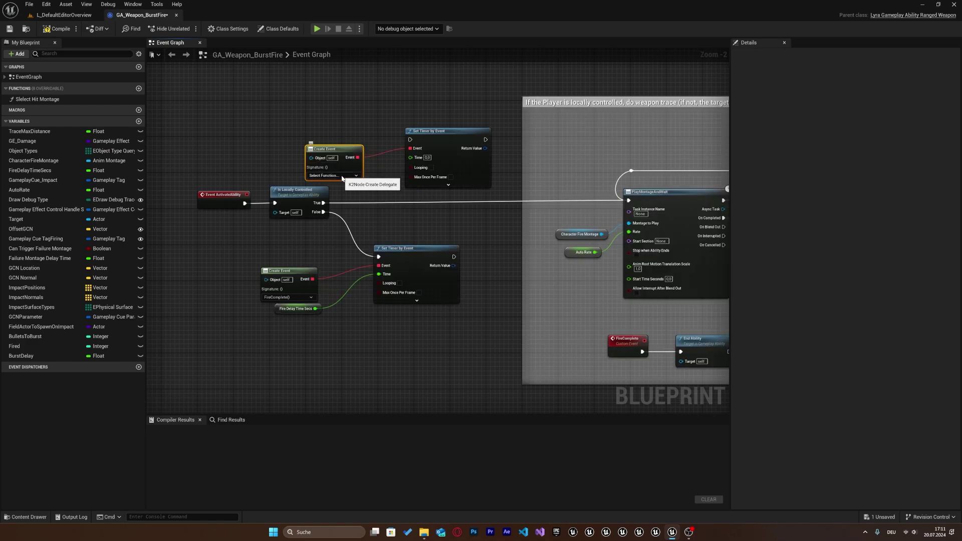
Bind the Create Event to FireComplete and feed FireDelayTimeSecs into the timer's Time.
click(344, 175)
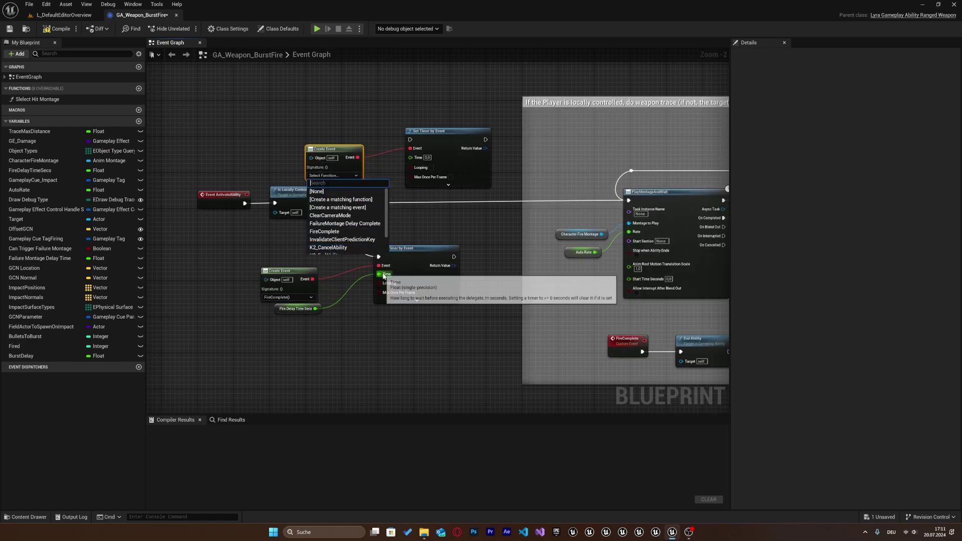
text(Fire)
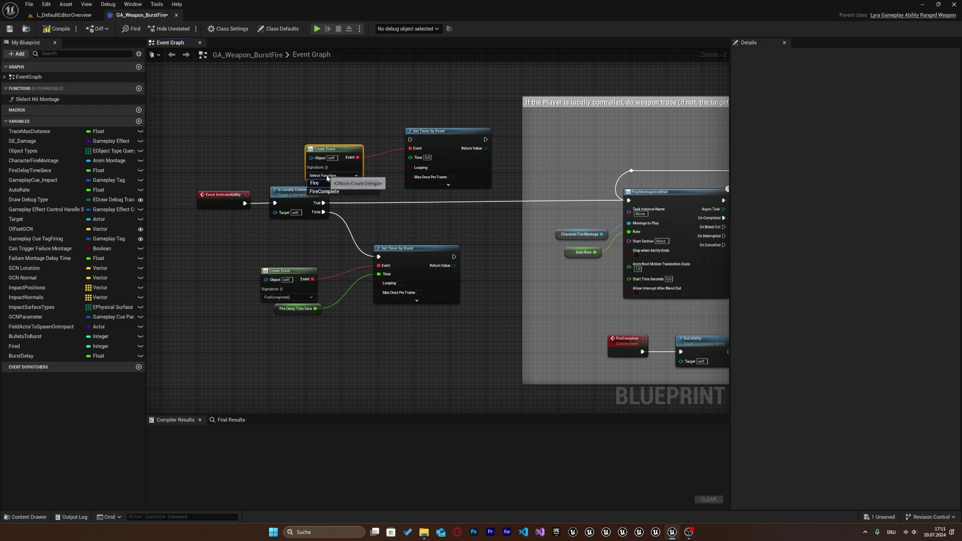
click(324, 192)
drag(447, 154, 447, 140)
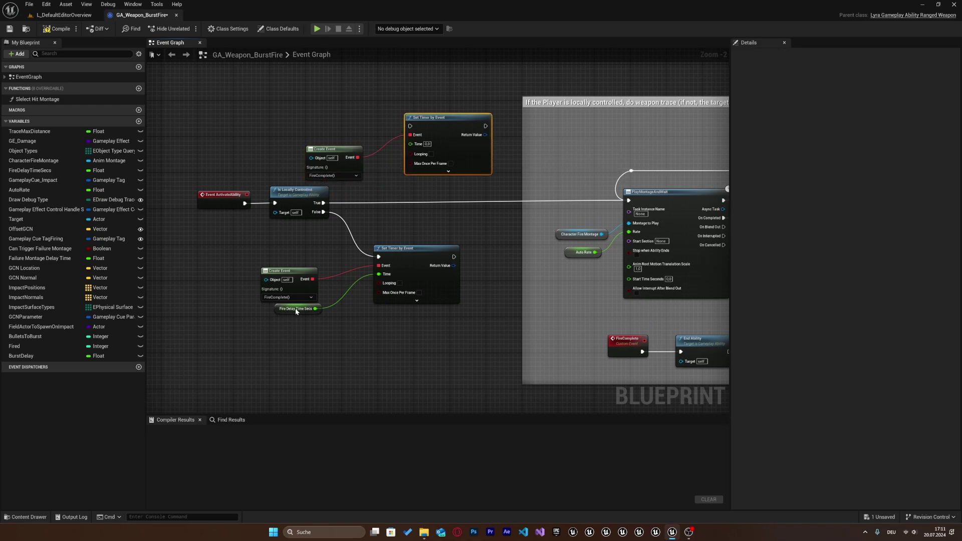
click(275, 311)
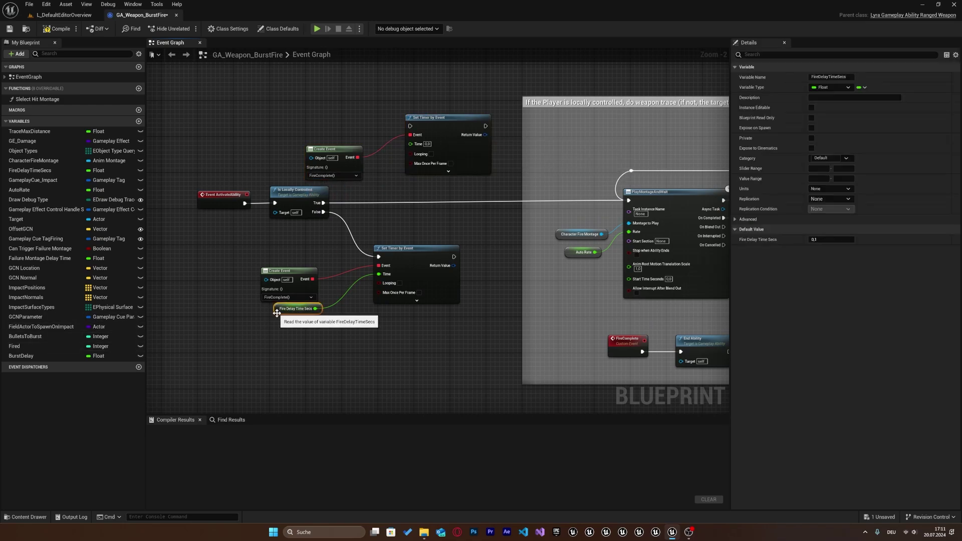
mouse_move(30, 170)
mouse_down()
mouse_move(313, 127)
mouse_move(365, 175)
mouse_move(418, 144)
mouse_up()
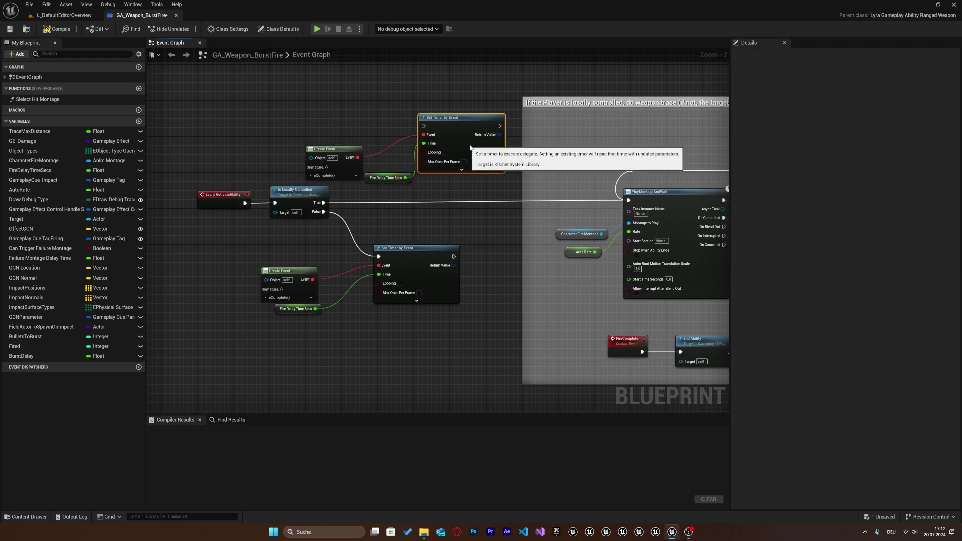
drag(347, 122, 451, 176)
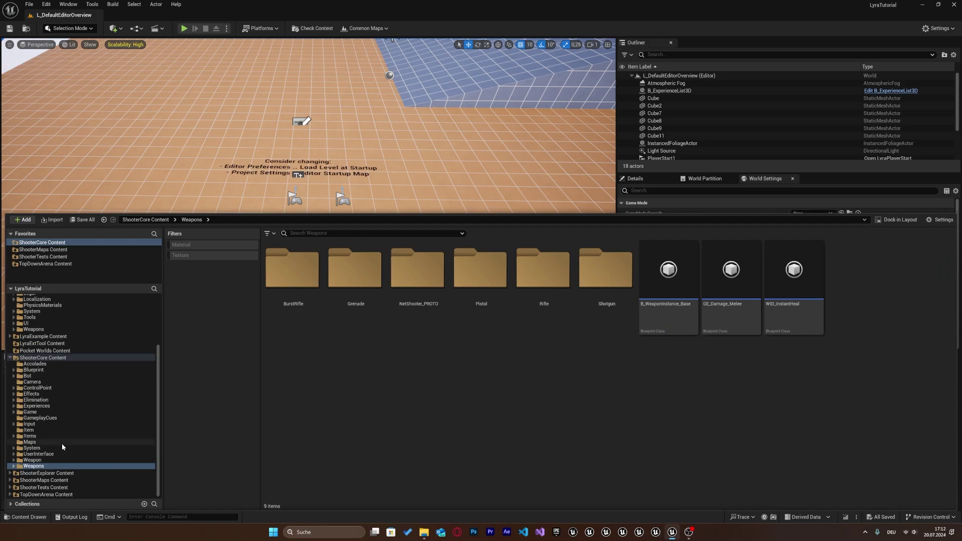
Open GA_Weapon_Fire_BurstRifle from the BurstRifle folder and copy the GA_Weapon_BurstFire name.
click(14, 466)
scroll(50, 451, down, 2)
click(74, 435)
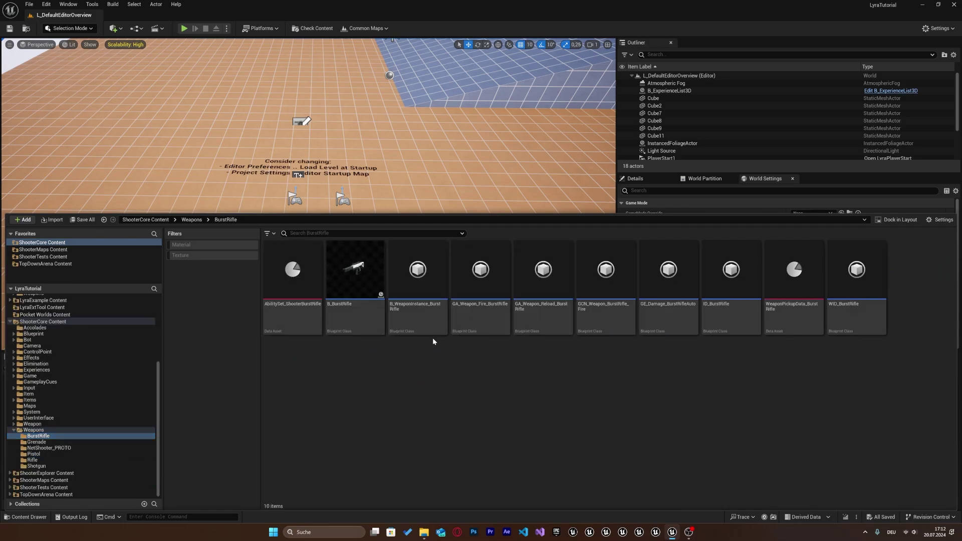
double_click(485, 320)
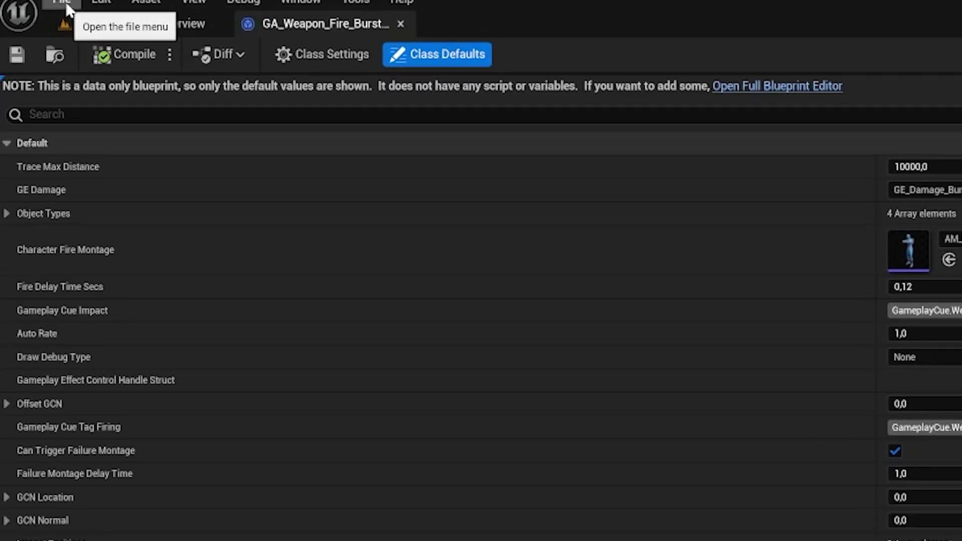
click(29, 4)
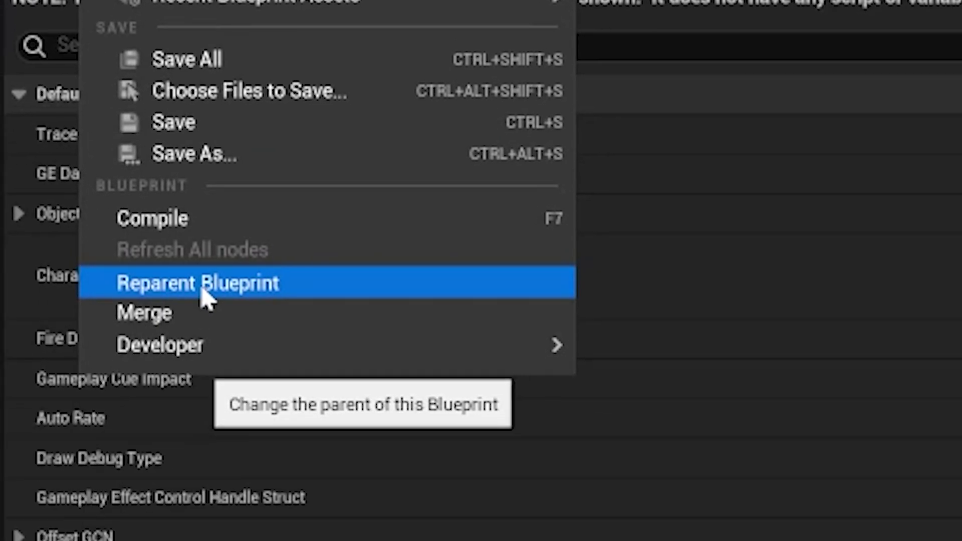
click(201, 435)
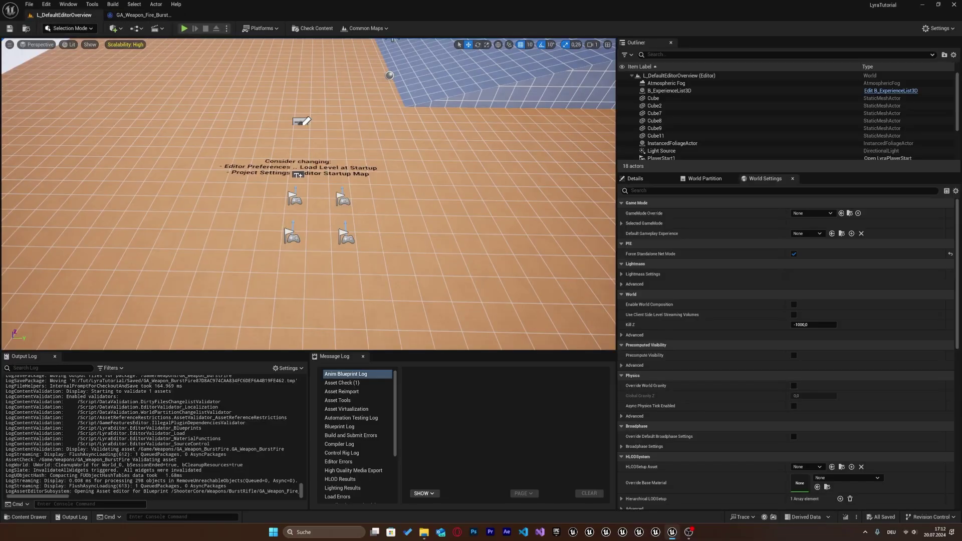
click(29, 516)
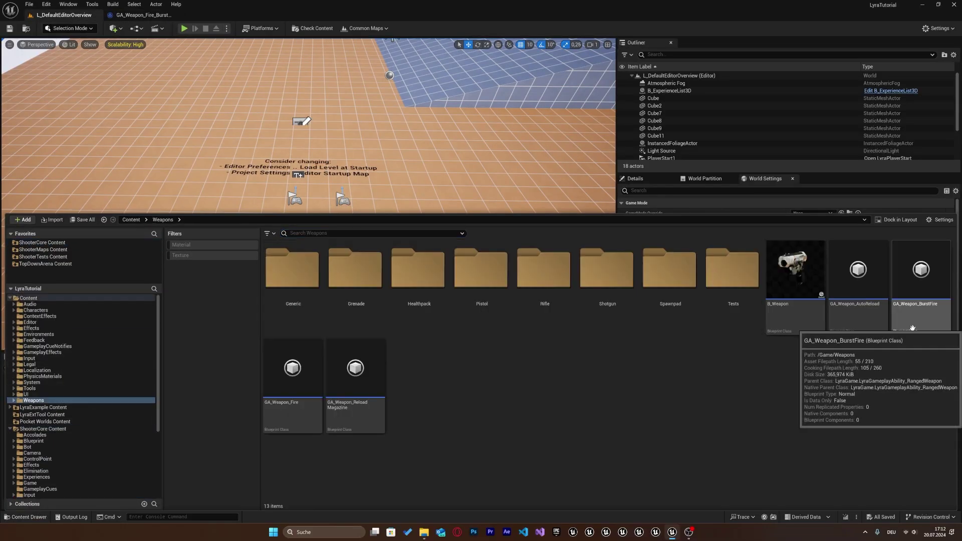
click(912, 328)
key(F2)
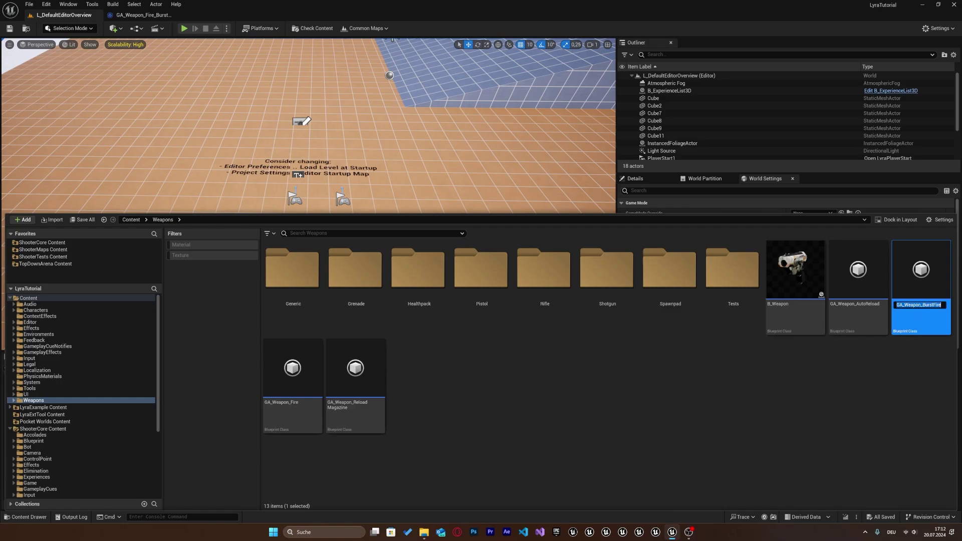
Reparent GA_Weapon_Fire_BurstRifle to GA_Weapon_BurstFire, accepting the data-loss warning.
click(142, 14)
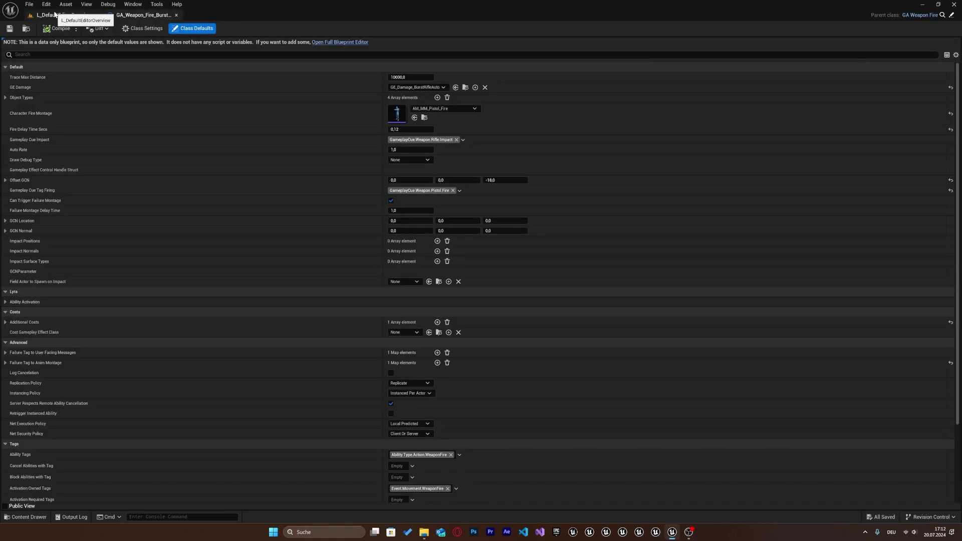
click(29, 4)
mouse_move(59, 132)
click(52, 115)
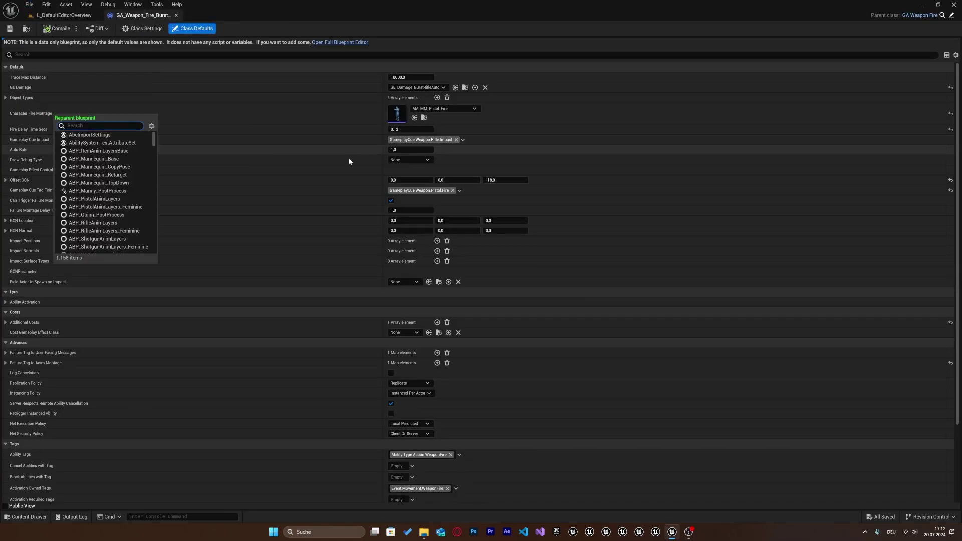
text(GA_Weapon_BurstFire)
click(104, 138)
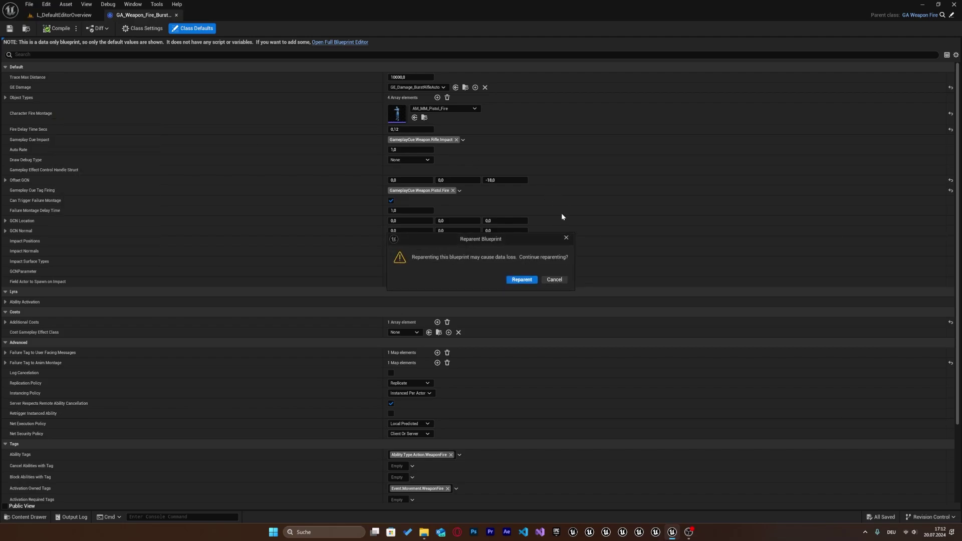
click(524, 279)
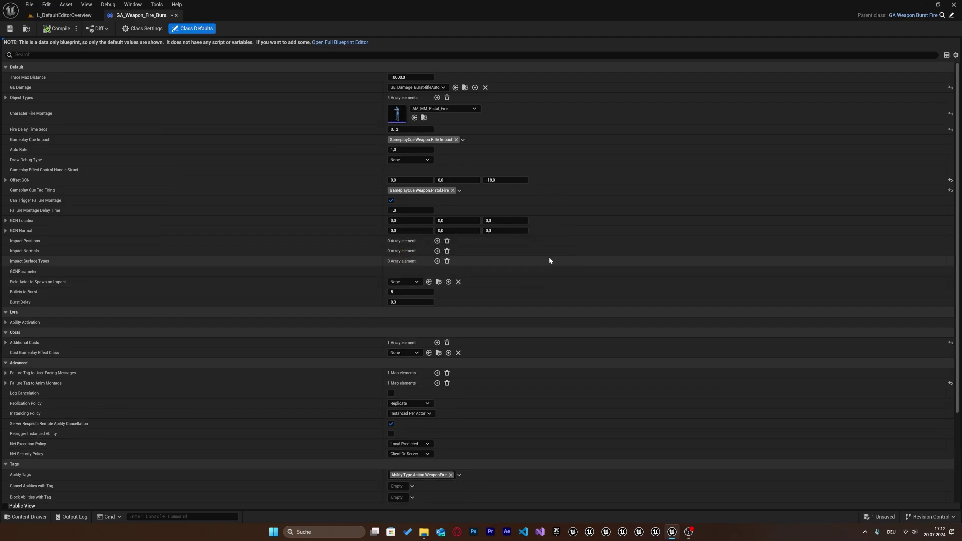
Compile and save the reparented blueprint, then close it.
click(63, 31)
click(10, 28)
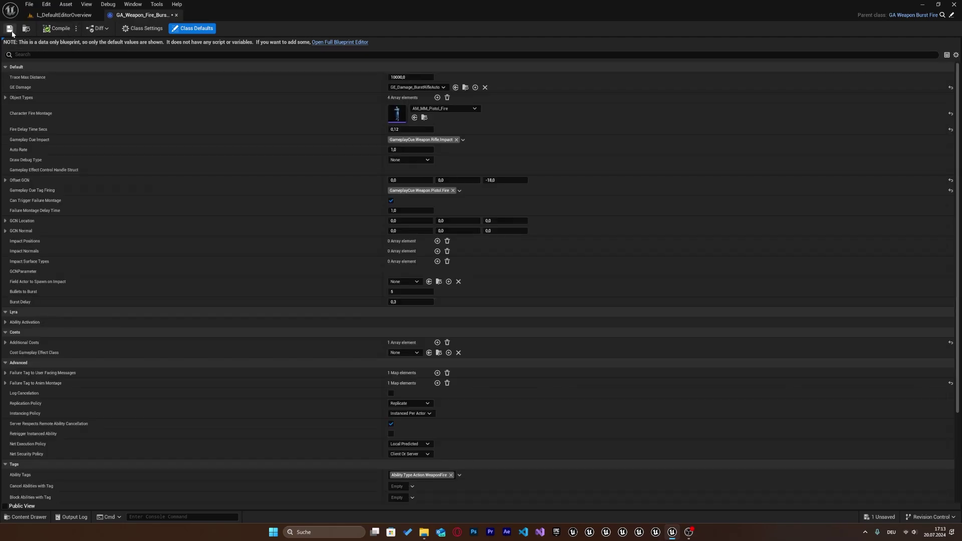
click(176, 15)
key(ctrl+space)
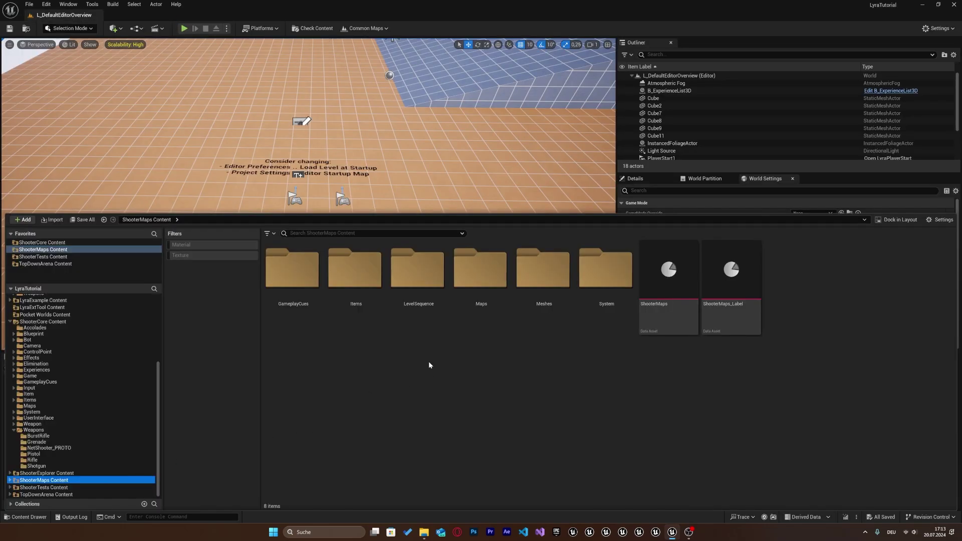
Open the L_Expanse level from Maps and select the B_WeaponSpawner2 pad in the corridor.
double_click(481, 280)
click(479, 280)
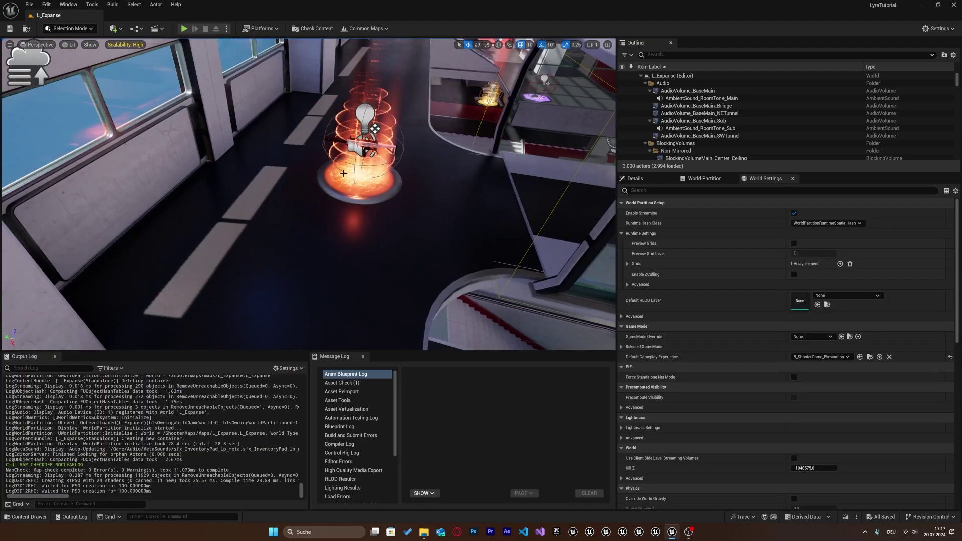
click(365, 145)
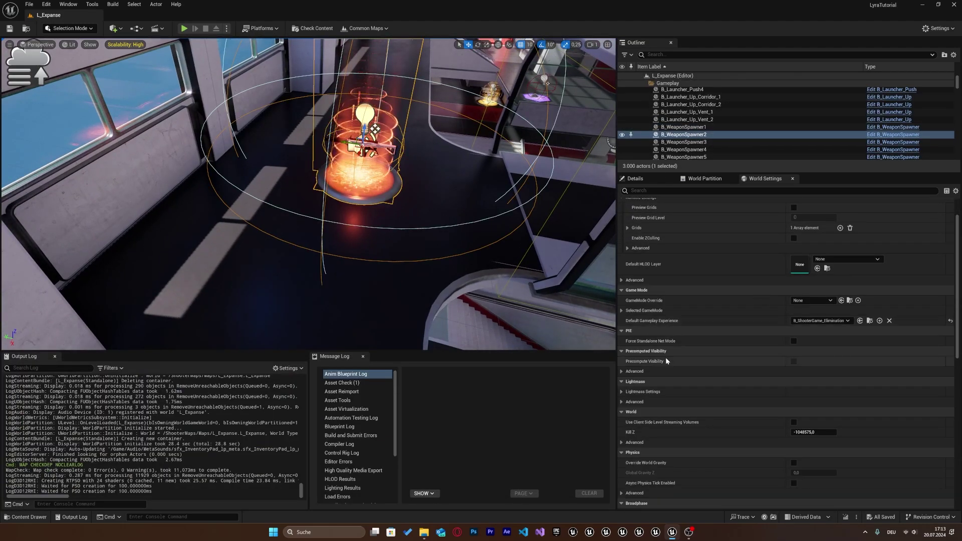
scroll(695, 348, down, 3)
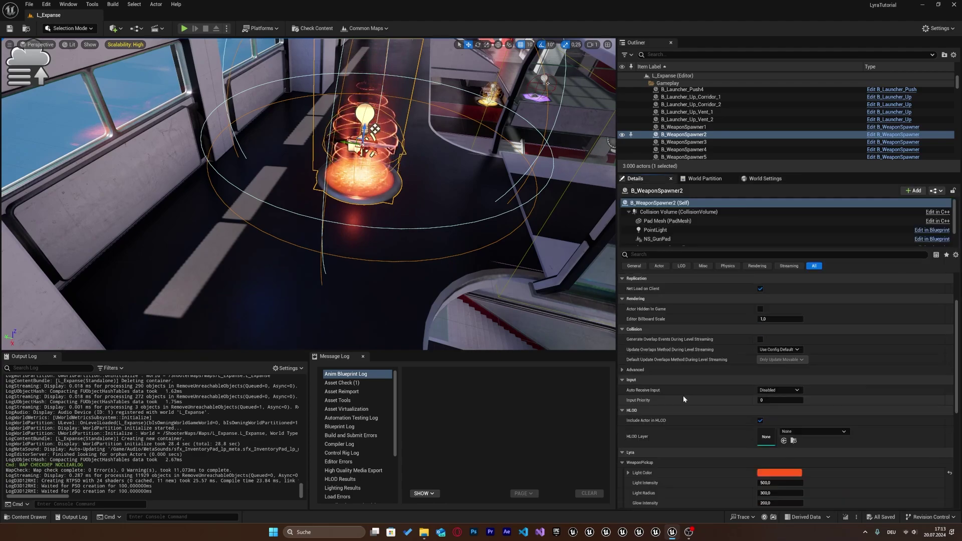
scroll(684, 395, down, 3)
scroll(659, 365, down, 2)
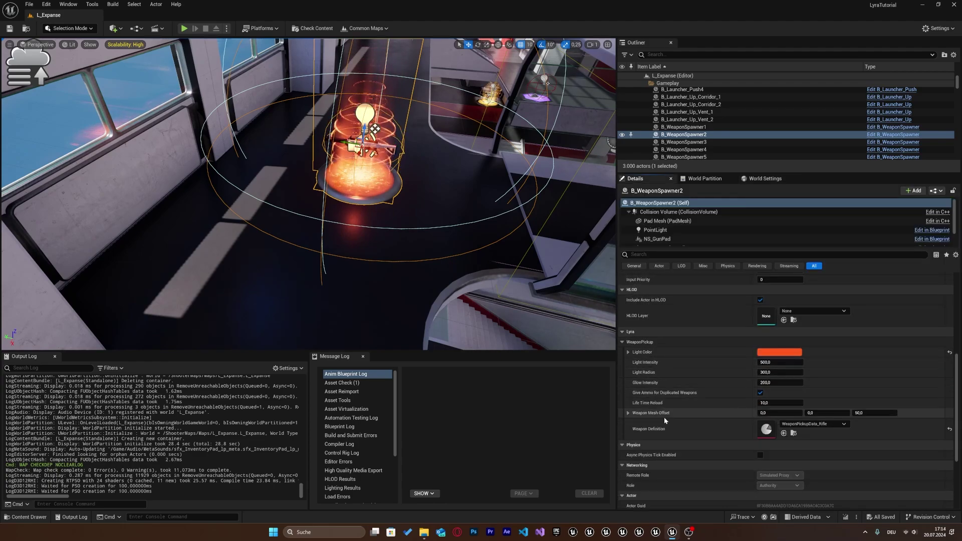
scroll(663, 417, down, 1)
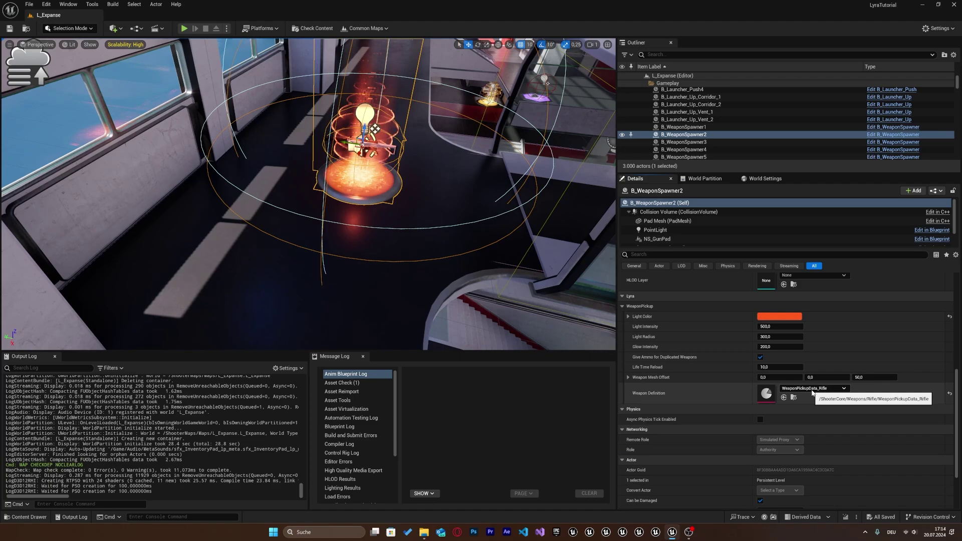
Set the spawner's Weapon Definition to WeaponPickupData_BurstRifle and save the level.
key(ctrl+space)
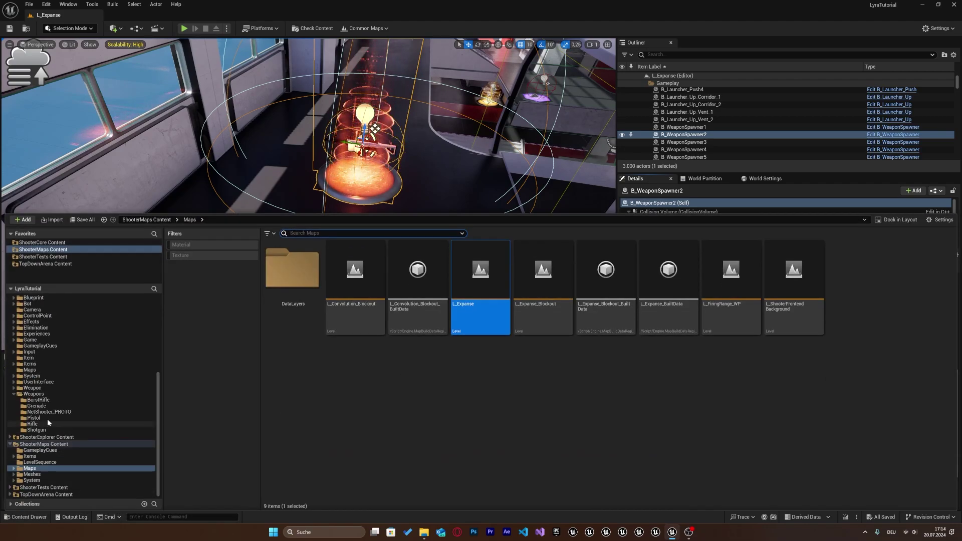
click(48, 401)
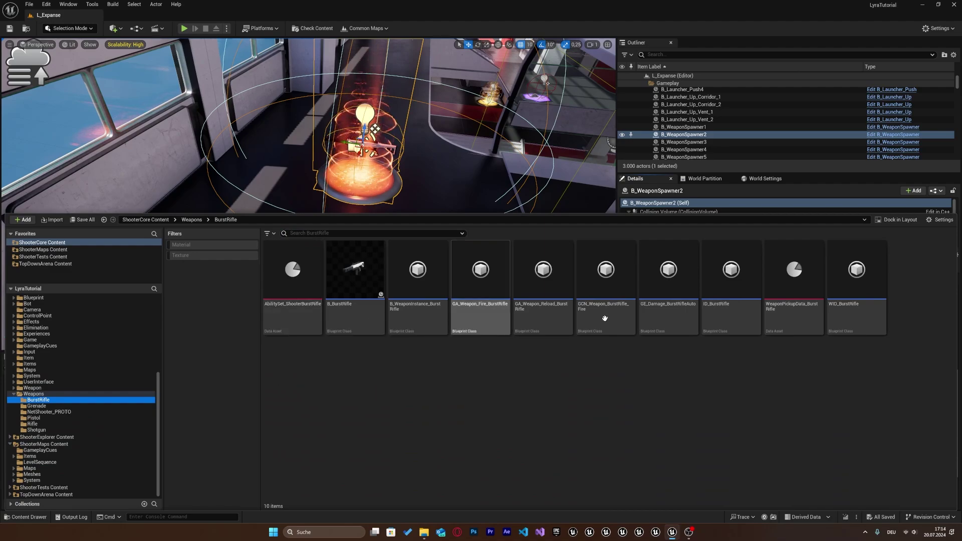
click(808, 331)
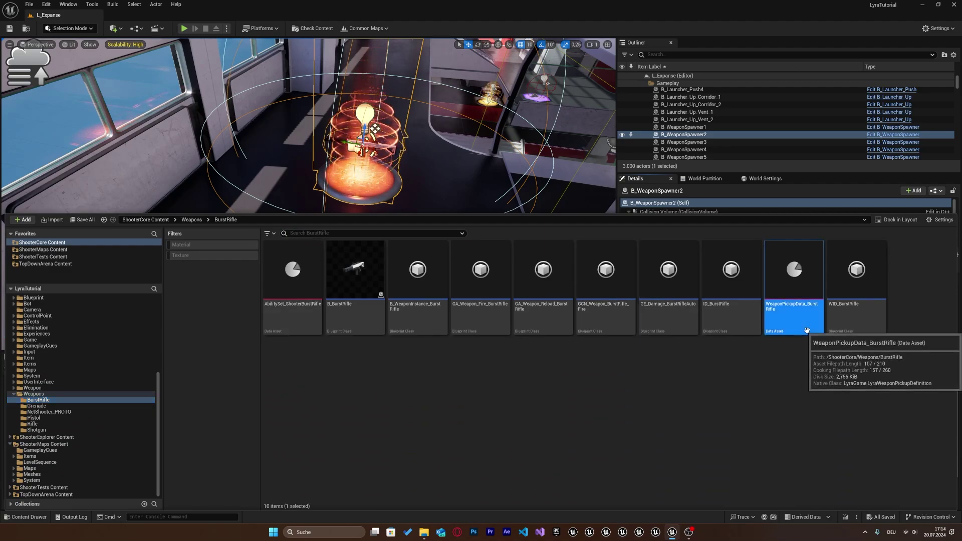
double_click(773, 279)
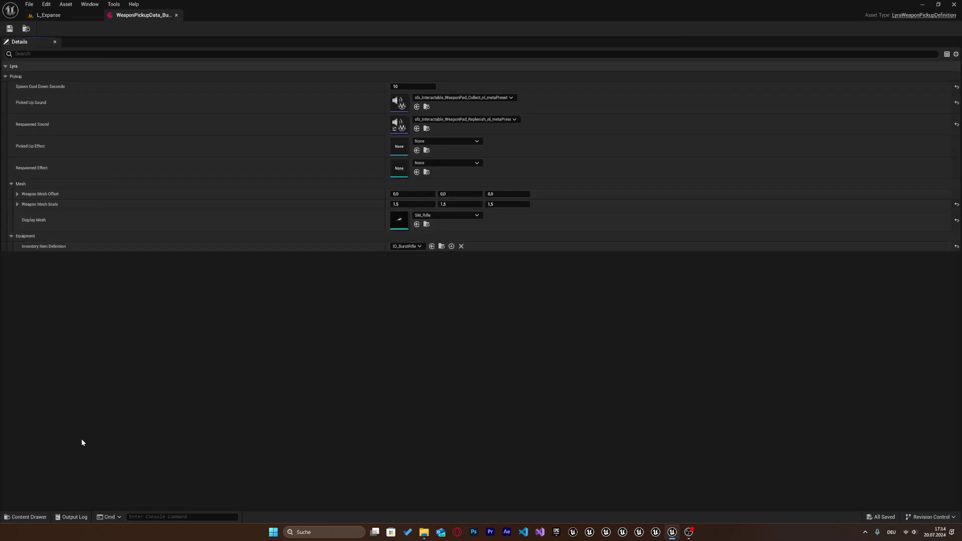
click(69, 19)
drag(126, 15, 96, 16)
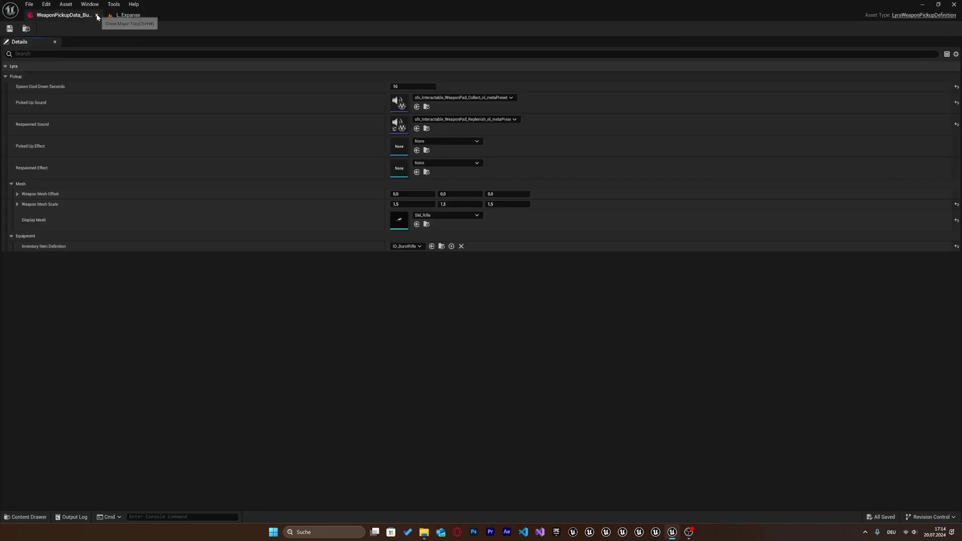
click(97, 15)
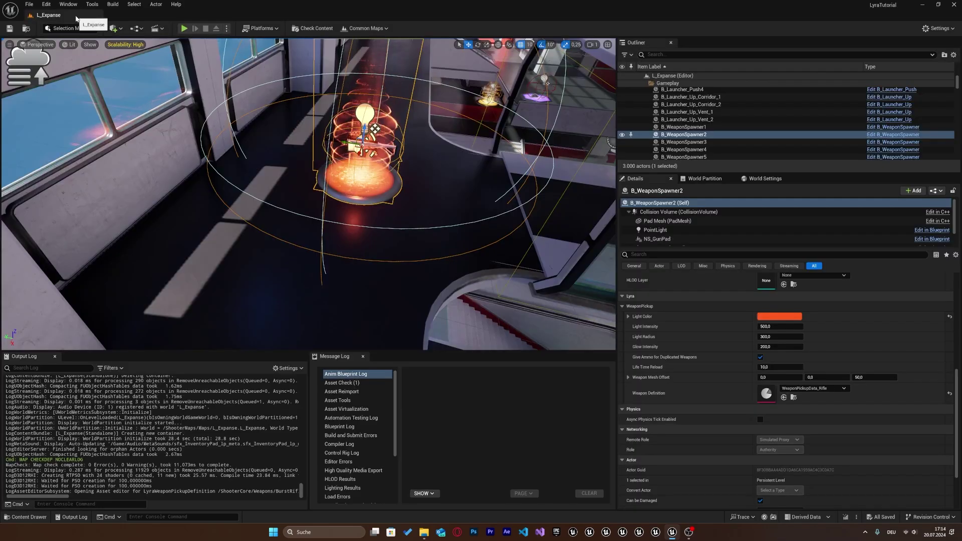
click(783, 398)
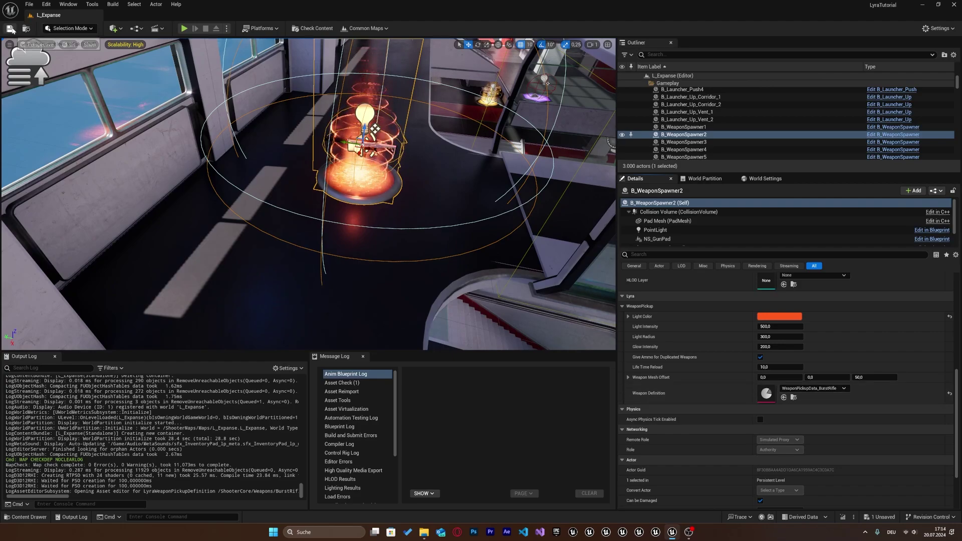
click(10, 28)
click(812, 389)
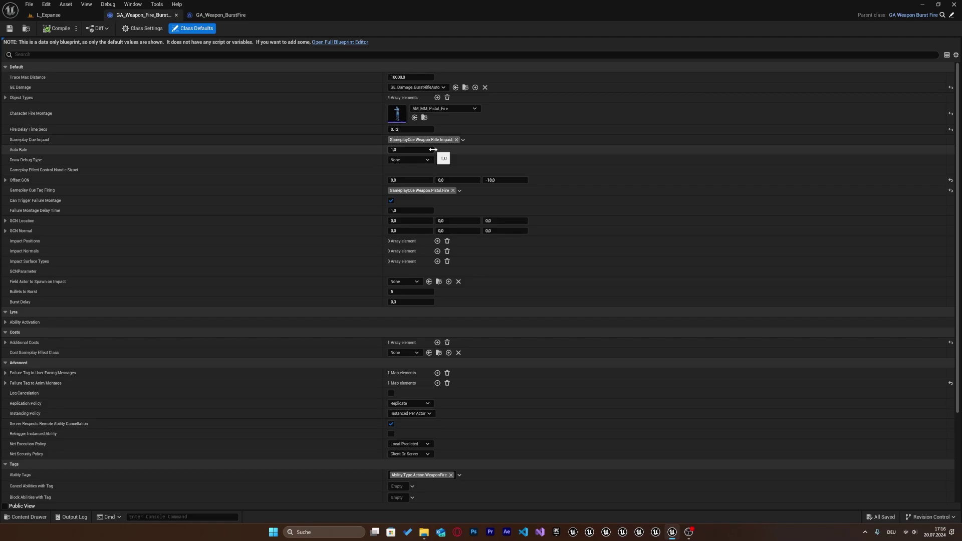
Enter 1 in the burst-fire ability's Auto Rate field.
click(432, 149)
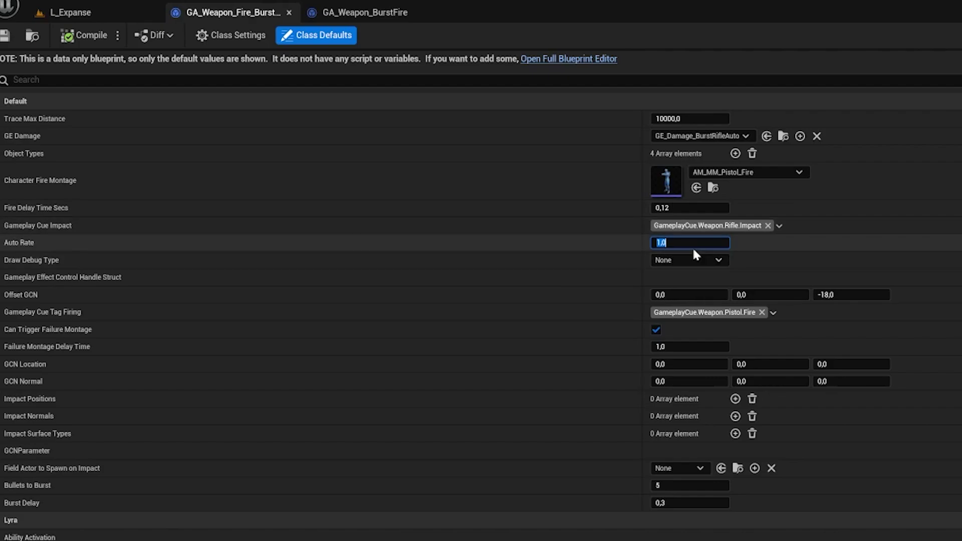
text(1)
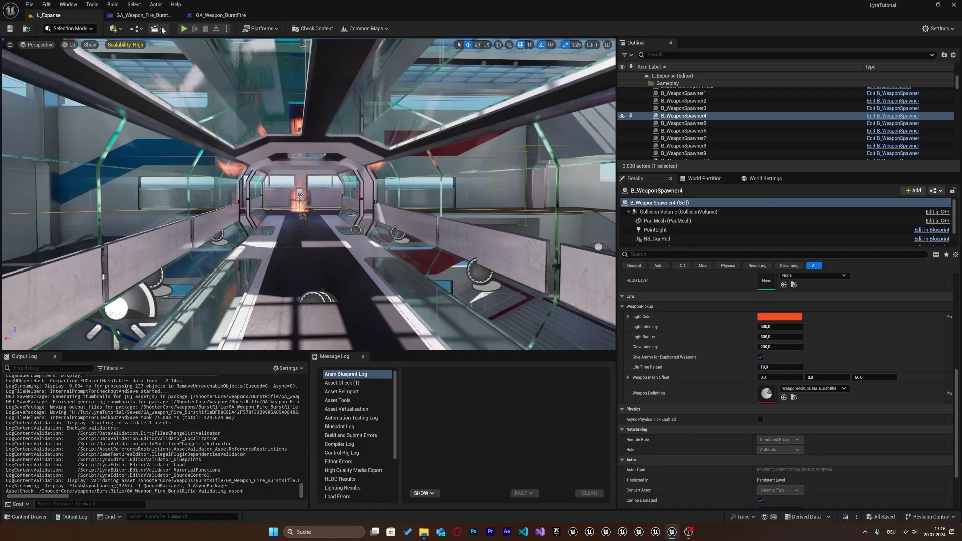
Play L_Expanse in editor, fire three test bursts, then check the burst-fire ability's class defaults.
key(alt+p)
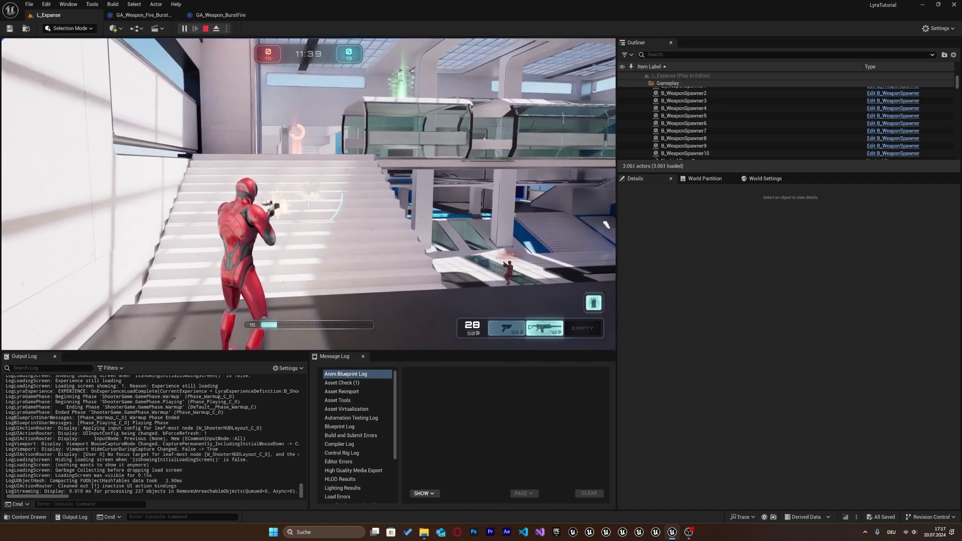
click(309, 193)
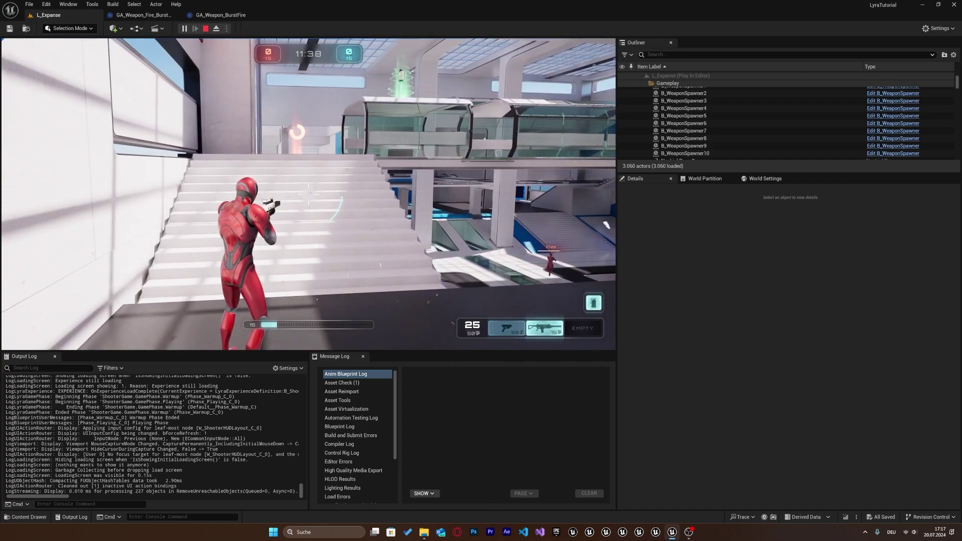
click(309, 193)
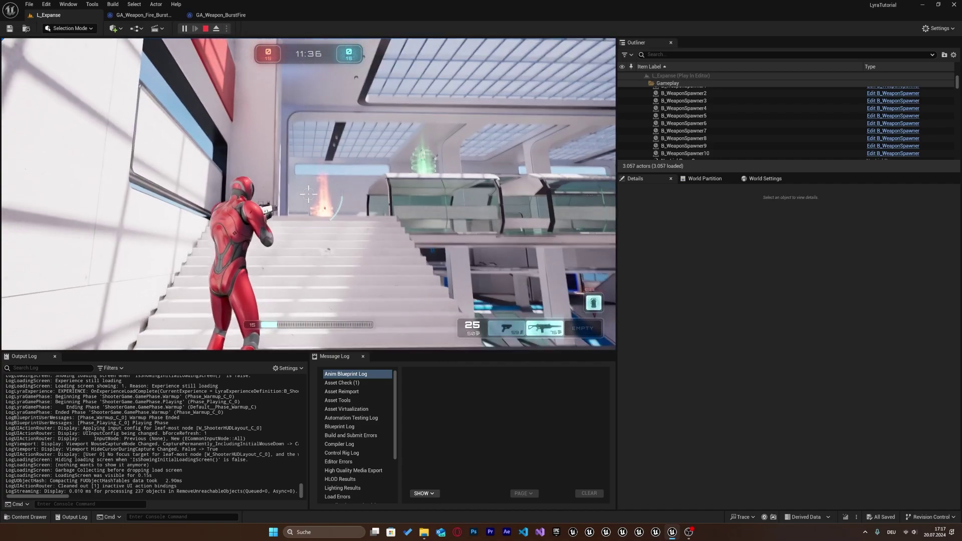
click(308, 194)
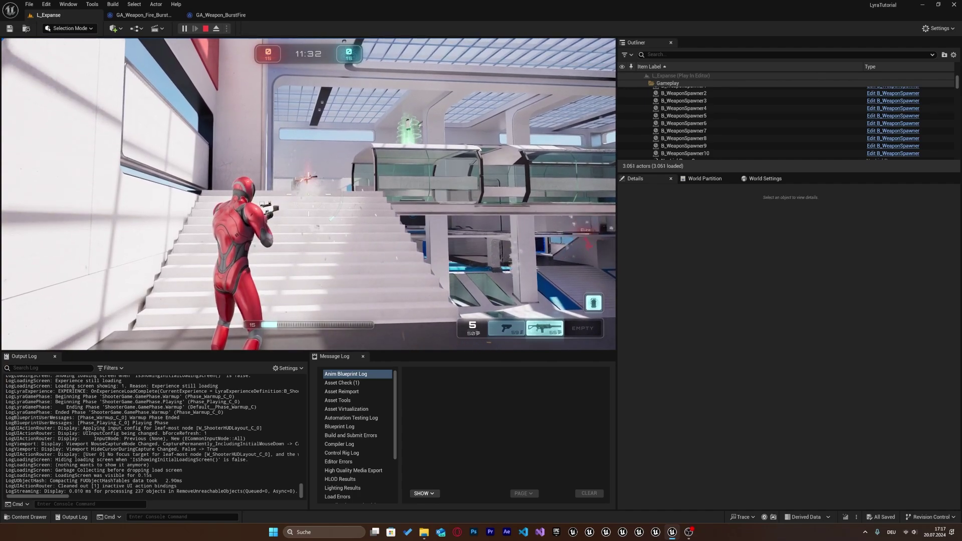
key(super)
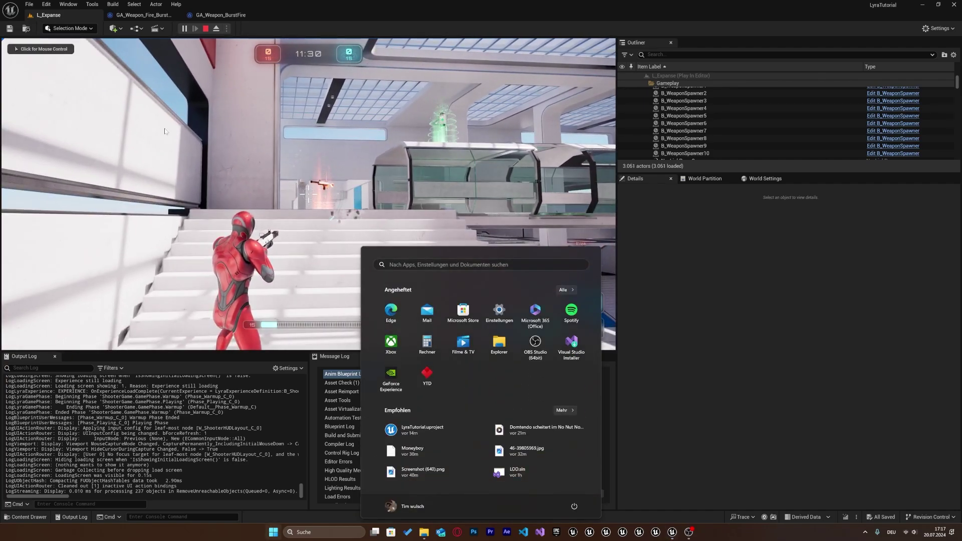
click(206, 28)
click(220, 15)
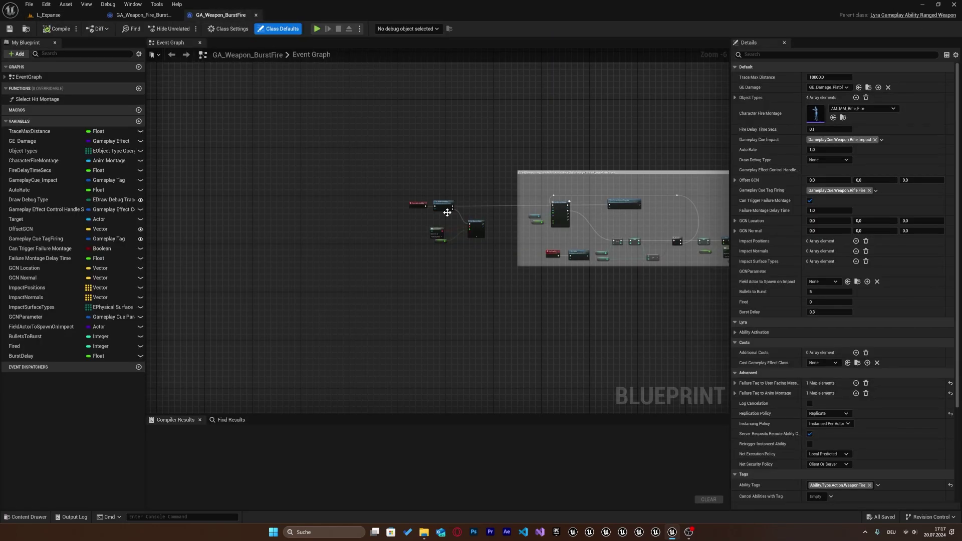
click(140, 15)
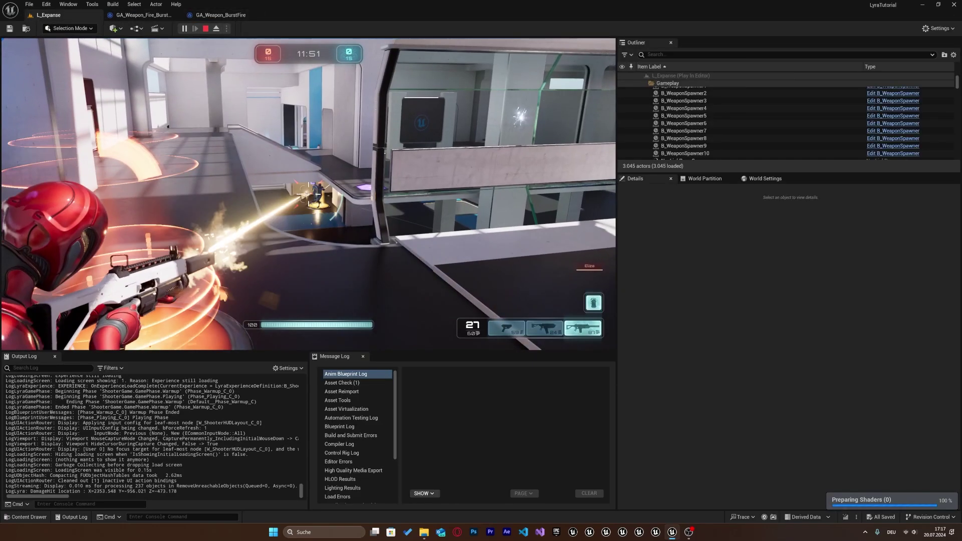
Reload and fire repeated bursts to test, then stop play and open the Content Drawer.
key(r)
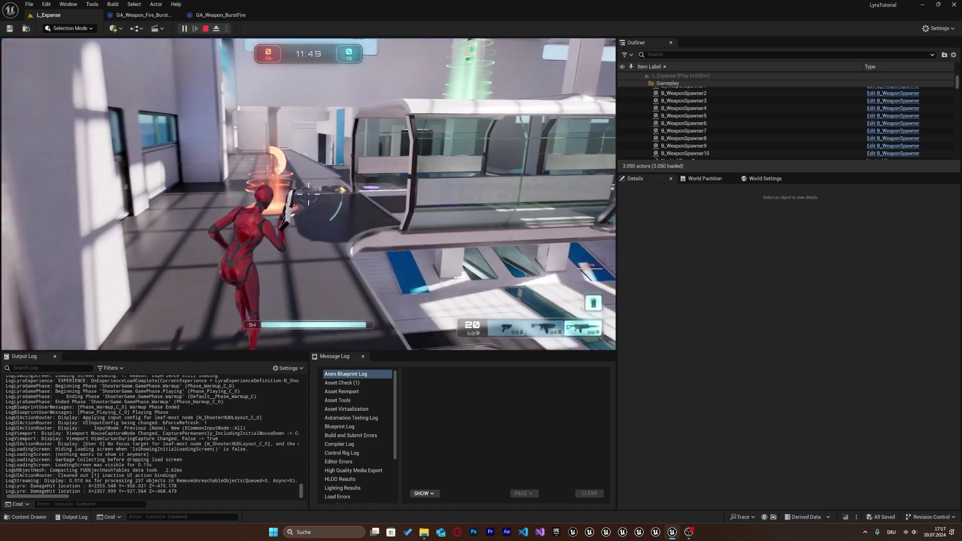
click(308, 194)
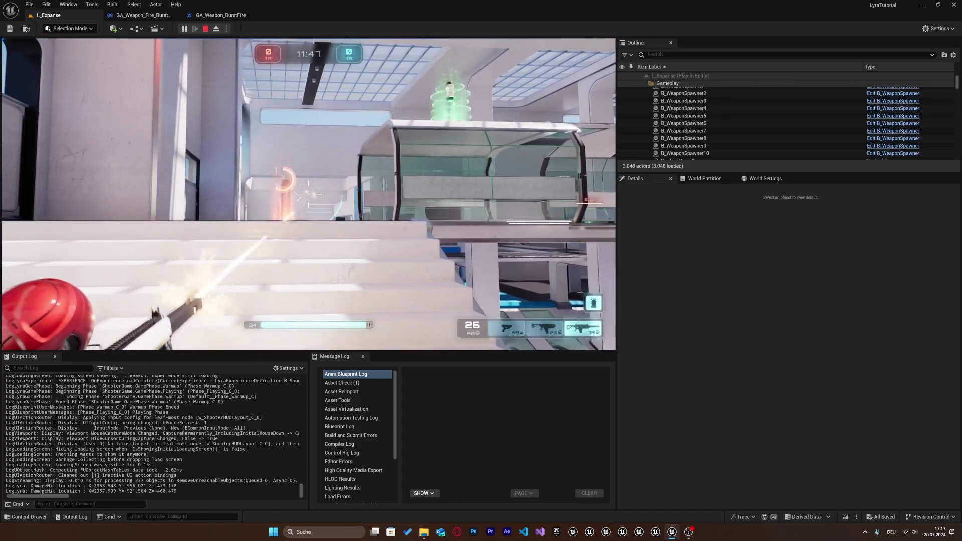
click(308, 195)
click(308, 195)
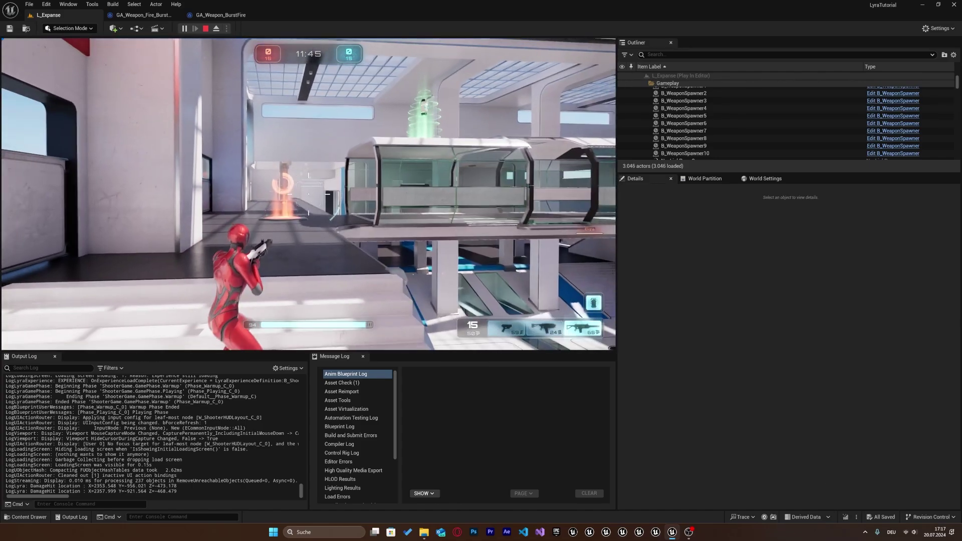
click(308, 194)
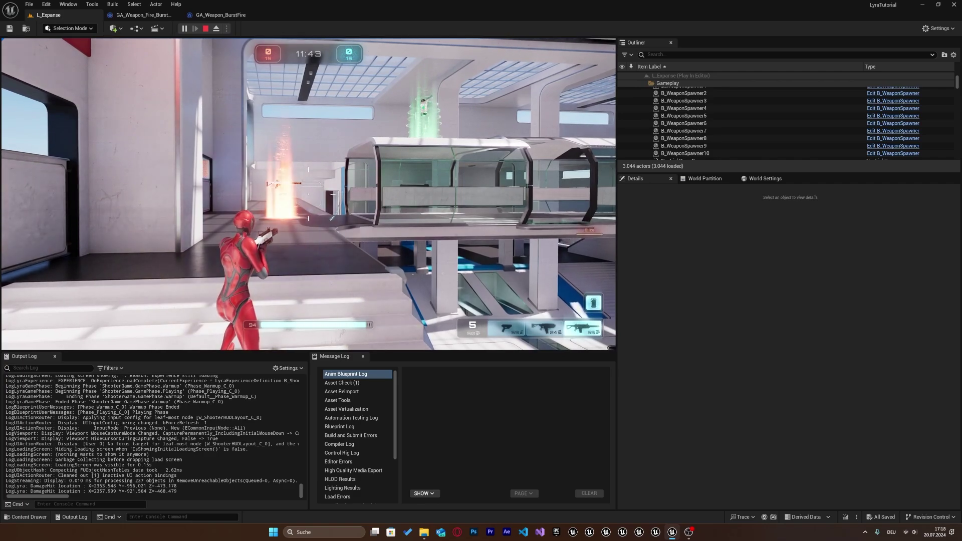
click(308, 195)
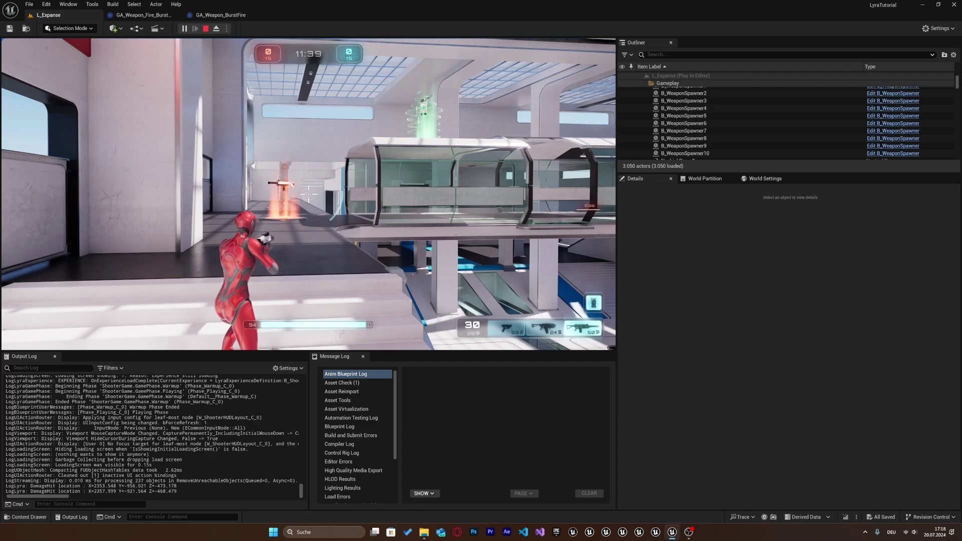
click(308, 194)
click(308, 194)
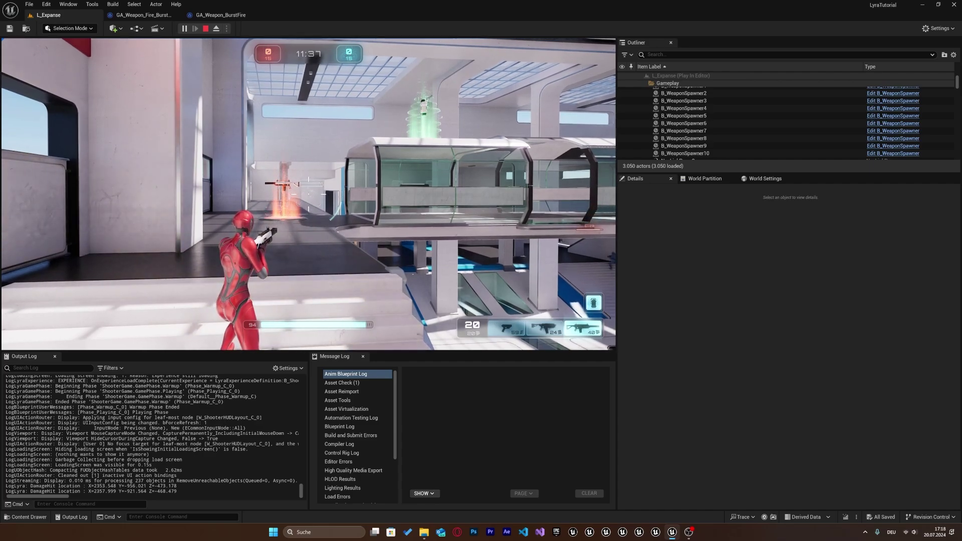
click(308, 194)
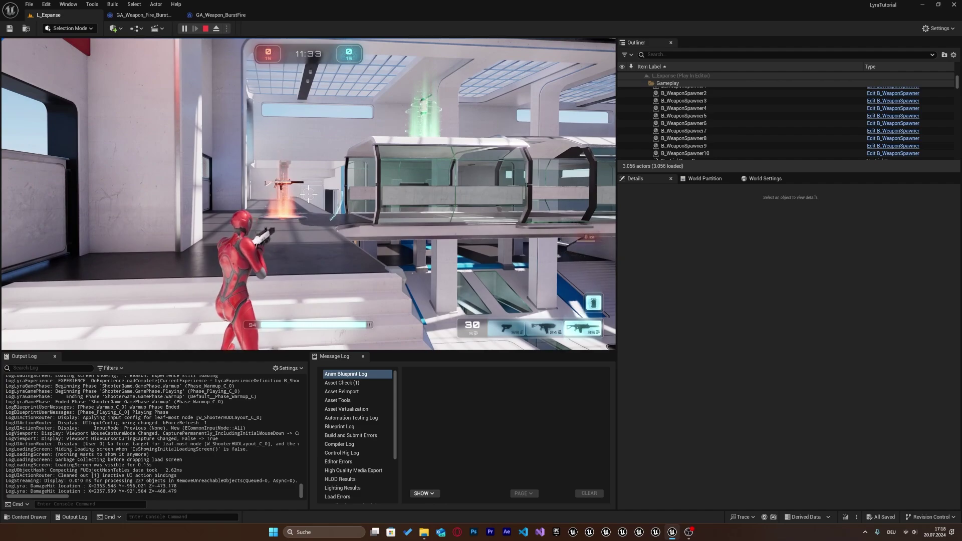
key(Escape)
key(ctrl+space)
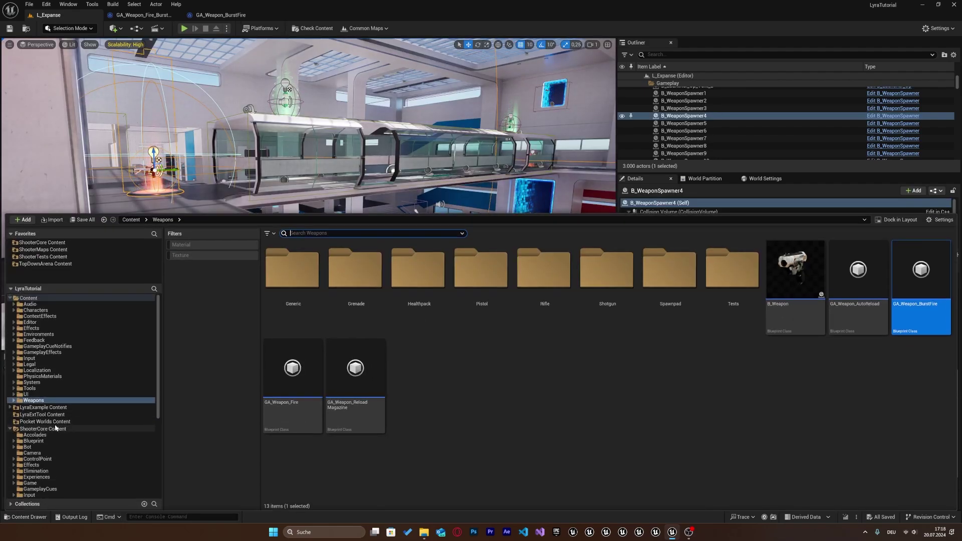
Filter ShooterCore content for 'hero' and open B_Hero_ShooterMannequin.
click(56, 428)
key(ctrl+f)
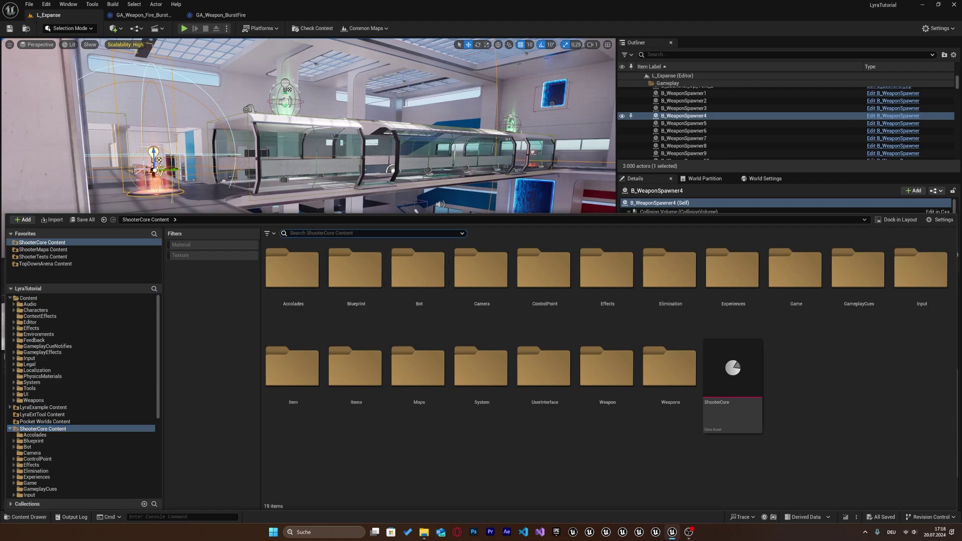
text(hero)
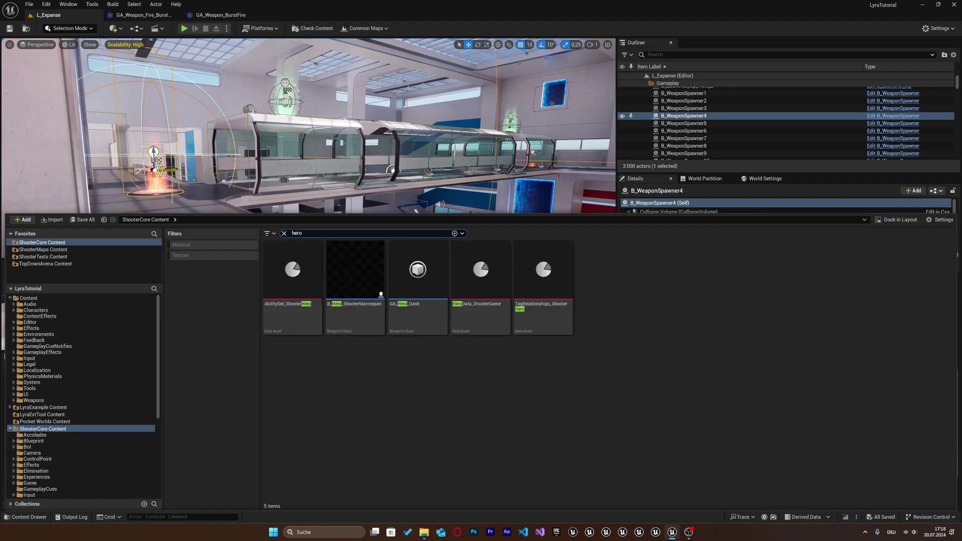
double_click(335, 321)
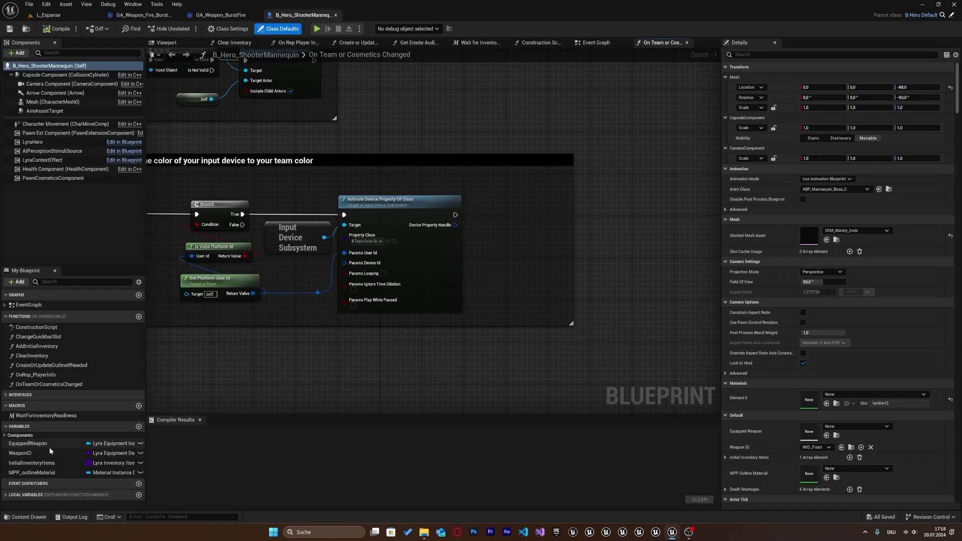
Set InitialInventoryItems Index[0] to ID_BurstRifle, then play-test briefly and stop.
click(23, 465)
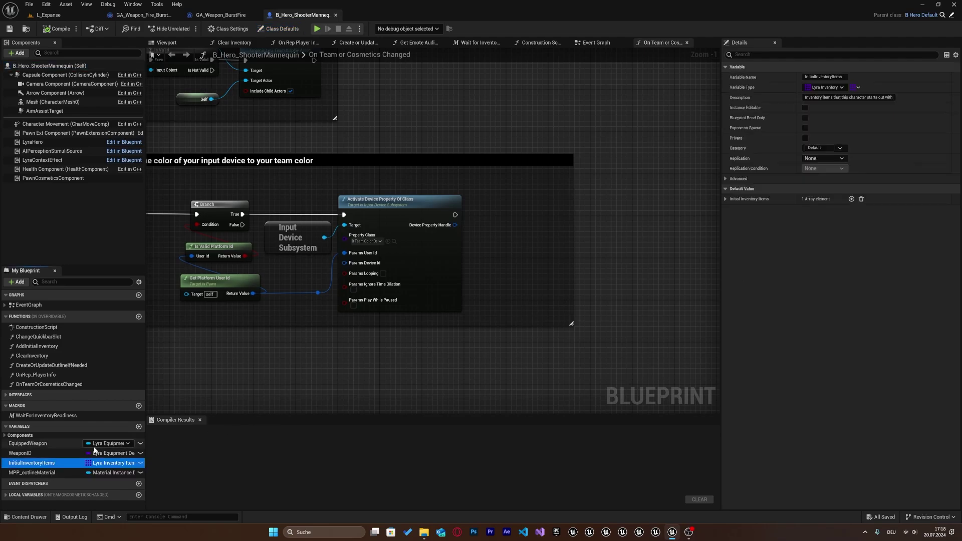
click(726, 201)
click(824, 210)
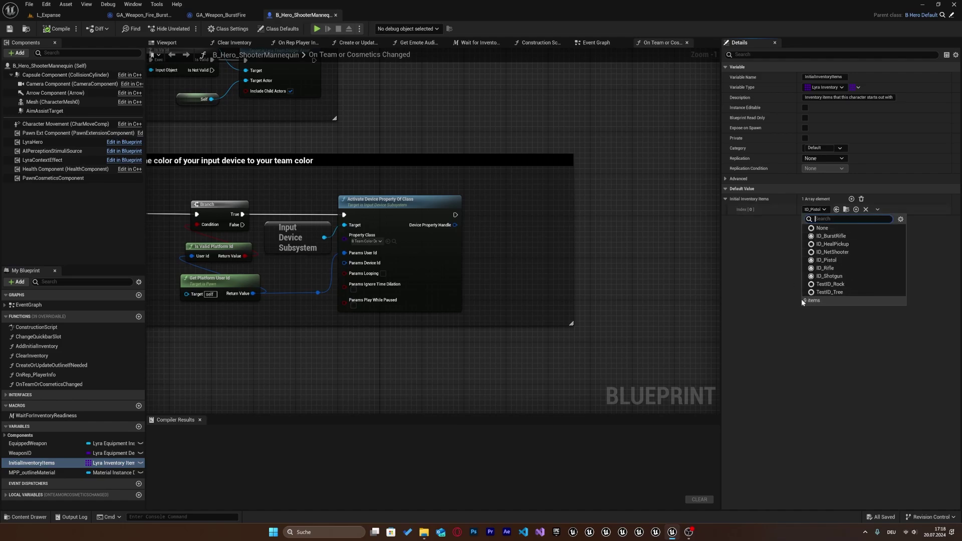
text(ID)
text(_)
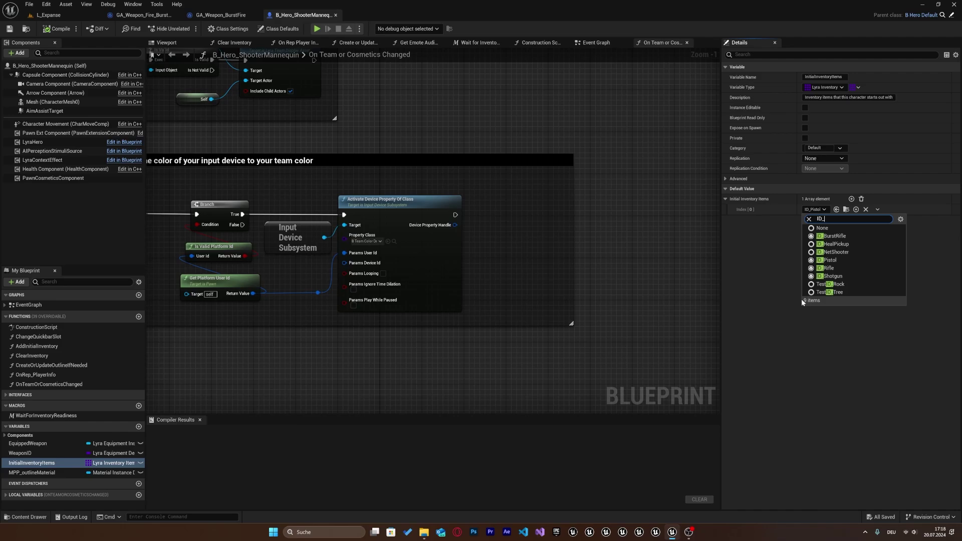
click(849, 237)
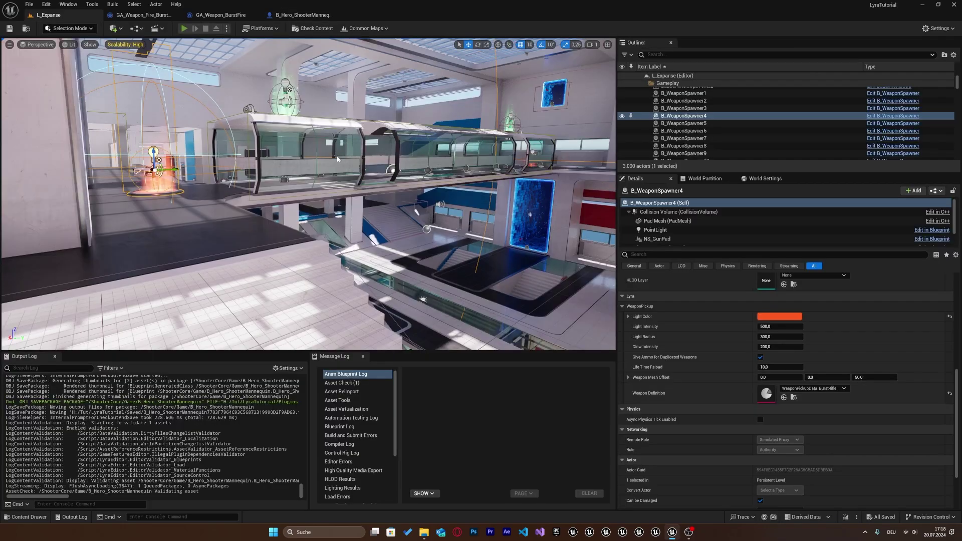
key(alt+p)
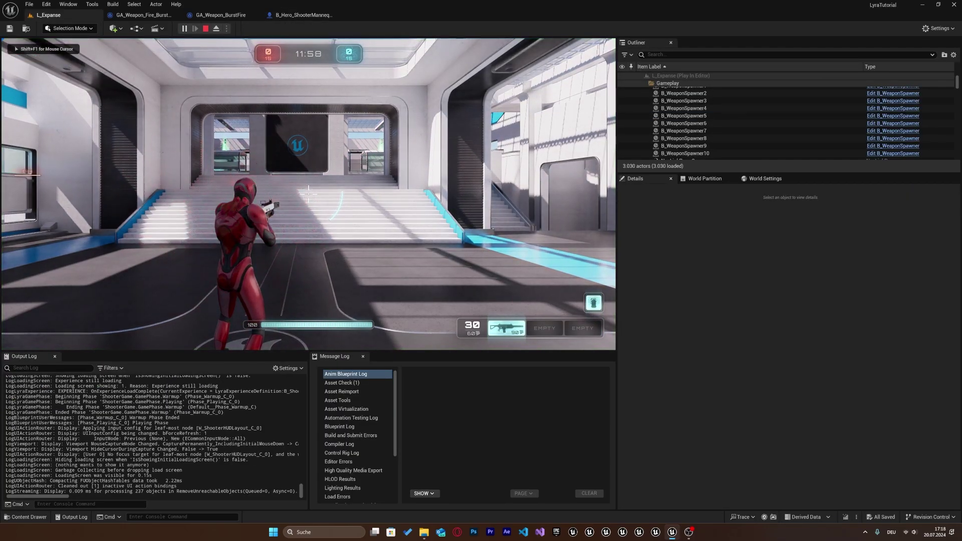
key(Escape)
key(ctrl+space)
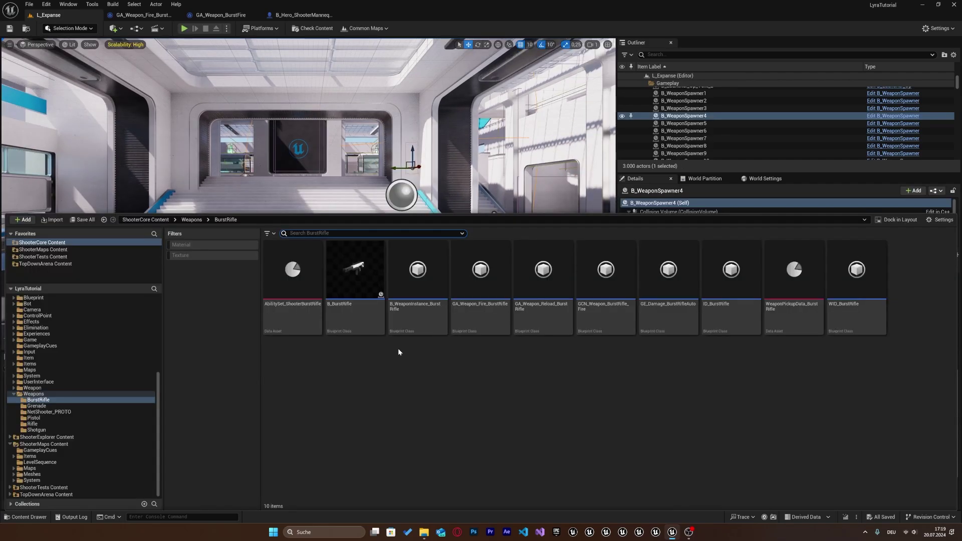
Set B_WeaponInstance_BurstRifle's Spread Exponent to 0.8, save, and play-test it in L_Expanse.
double_click(410, 320)
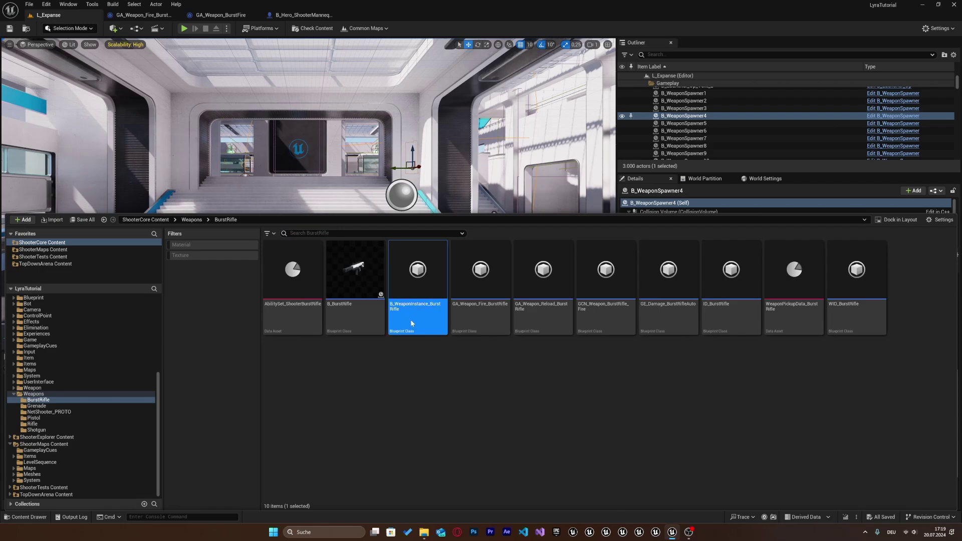
scroll(212, 341, down, 5)
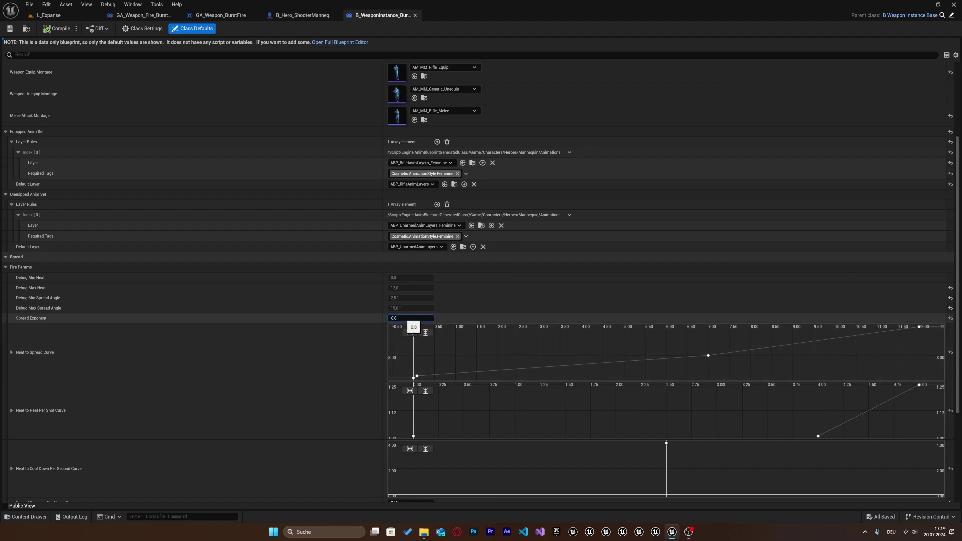
right_click(409, 318)
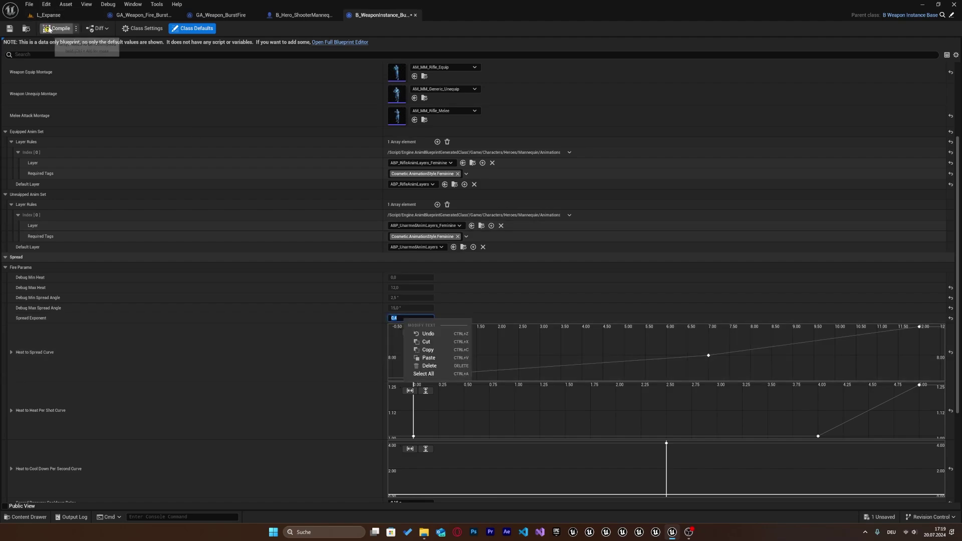
key(ctrl+s)
click(52, 19)
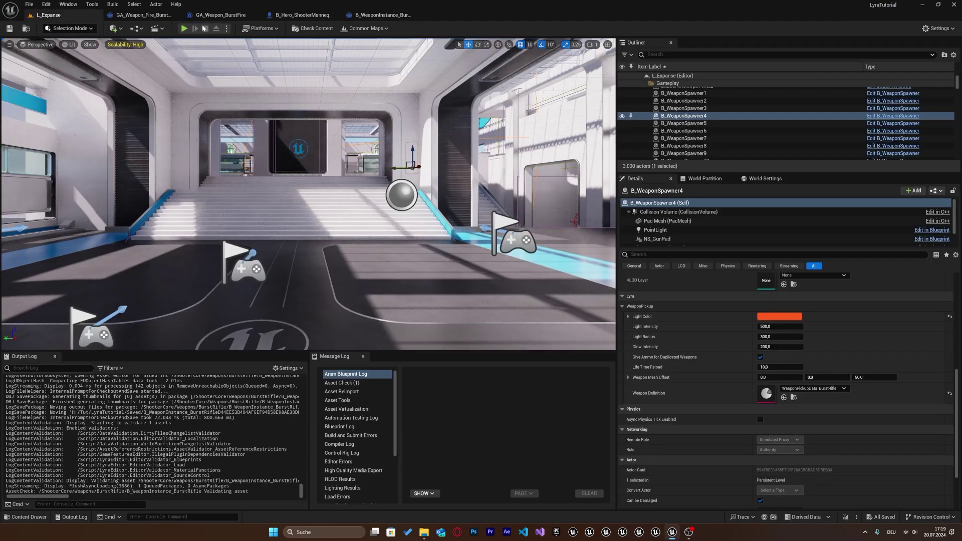
key(alt+p)
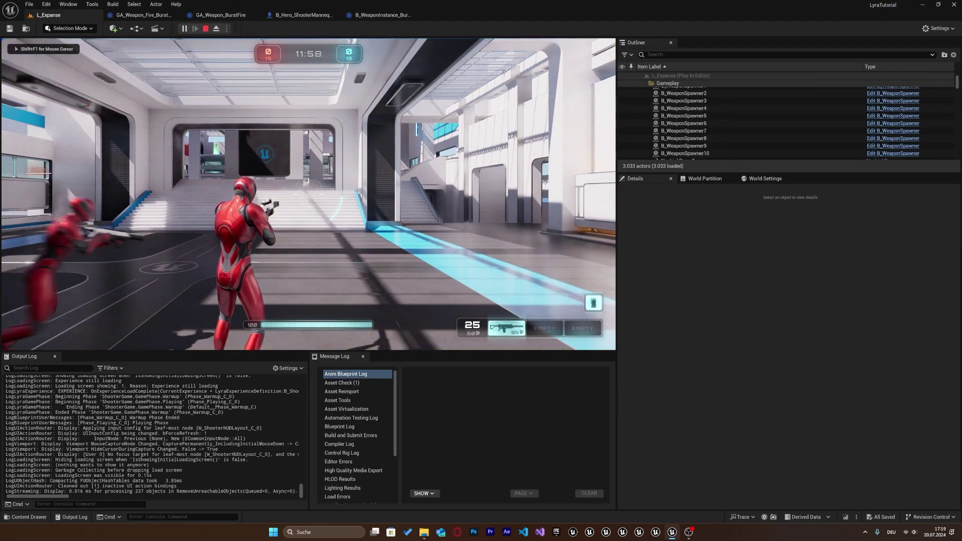
key(Escape)
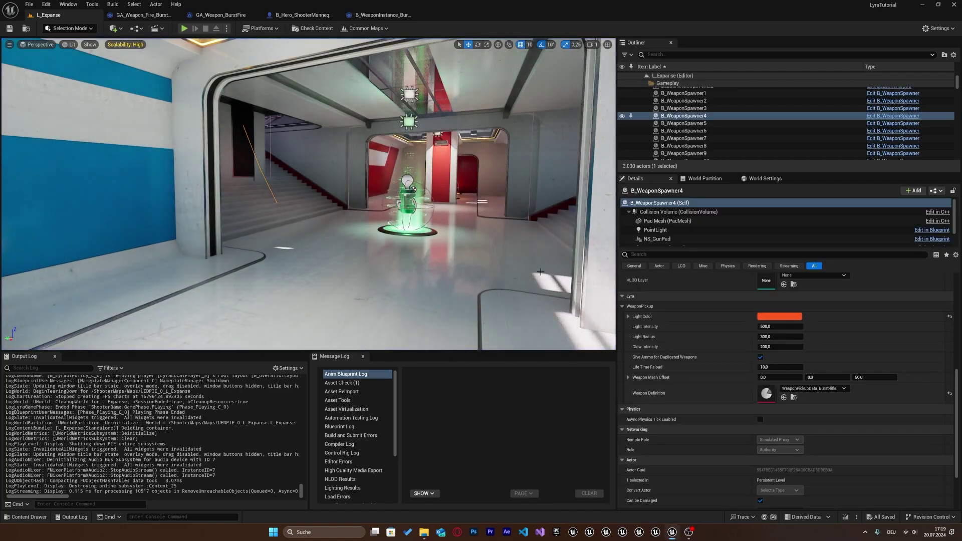